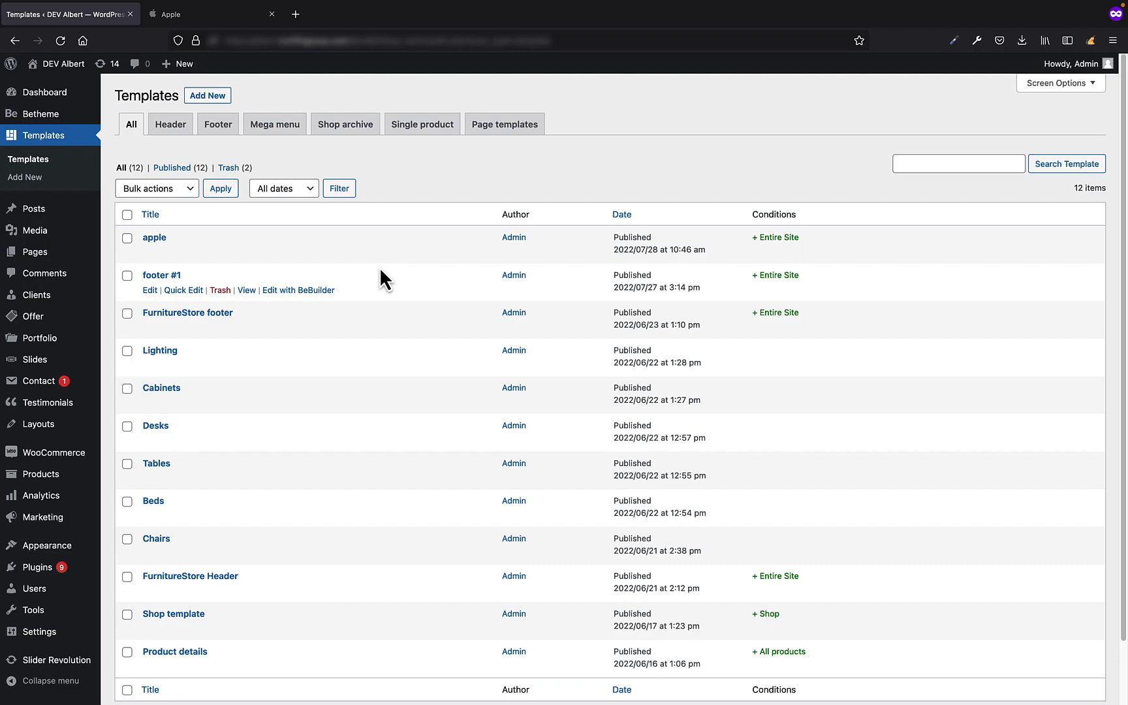
- Create a new template of type Header named apple.com
{"action": "left_click", "coordinate": [30, 177]}
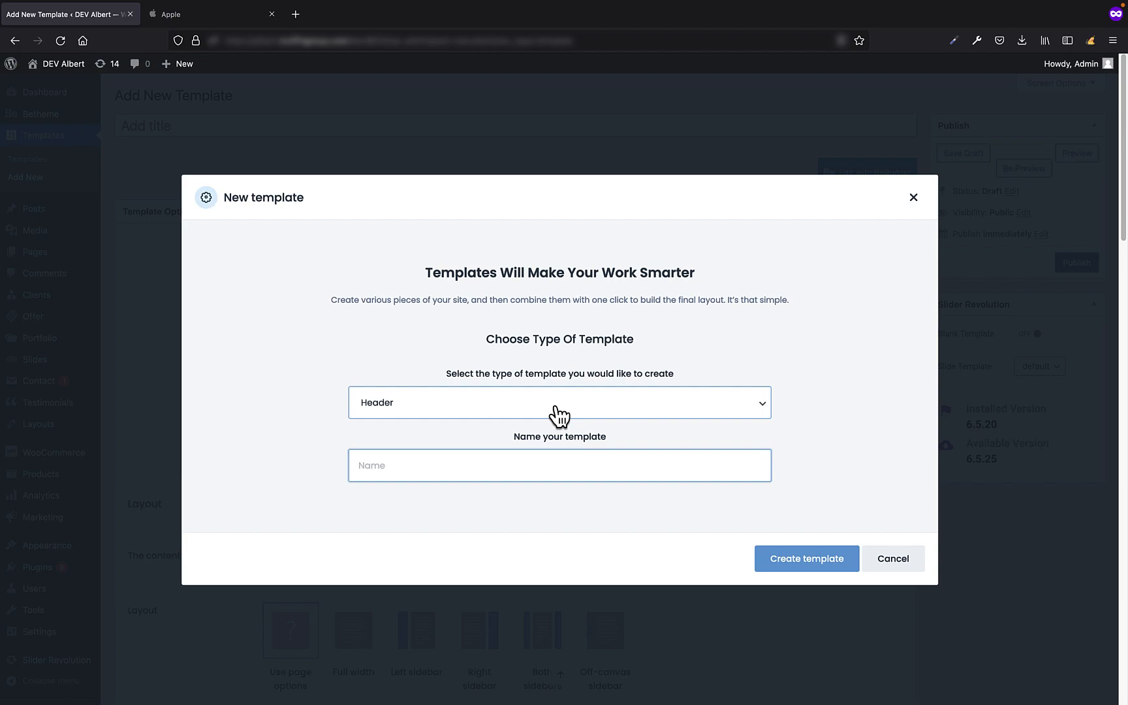
{"action": "left_click", "coordinate": [554, 411]}
{"action": "left_click", "coordinate": [473, 395]}
{"action": "left_click", "coordinate": [406, 473]}
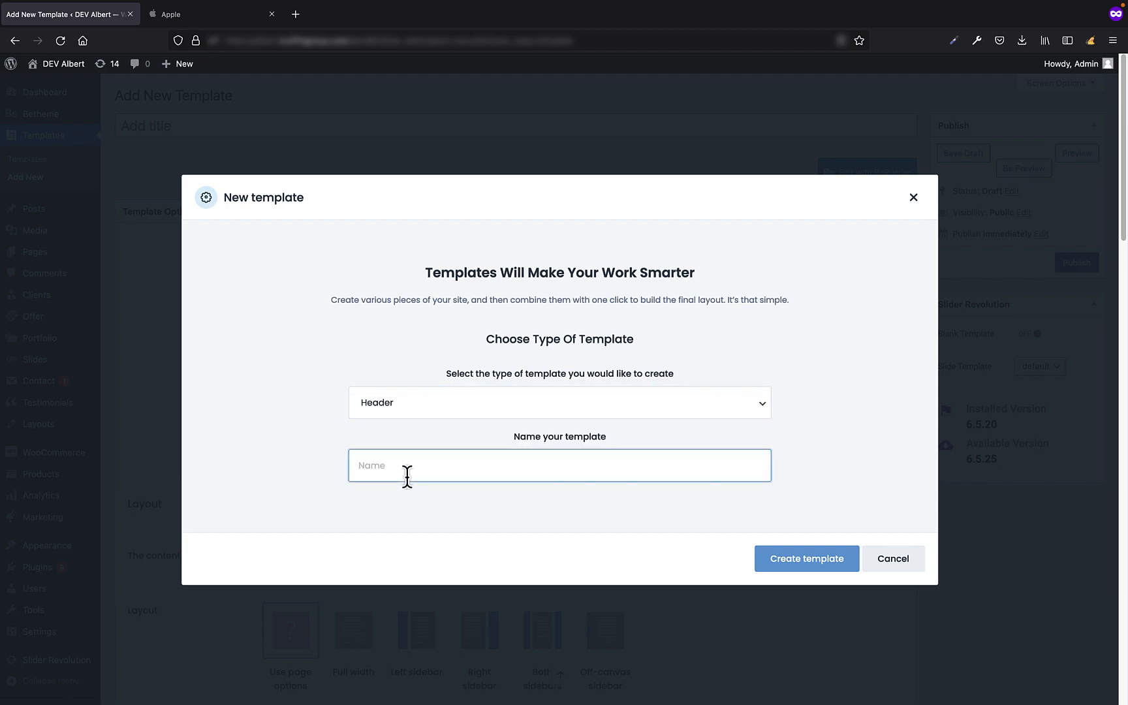
{"action": "type", "text": "apple.com"}
{"action": "left_click", "coordinate": [801, 562]}
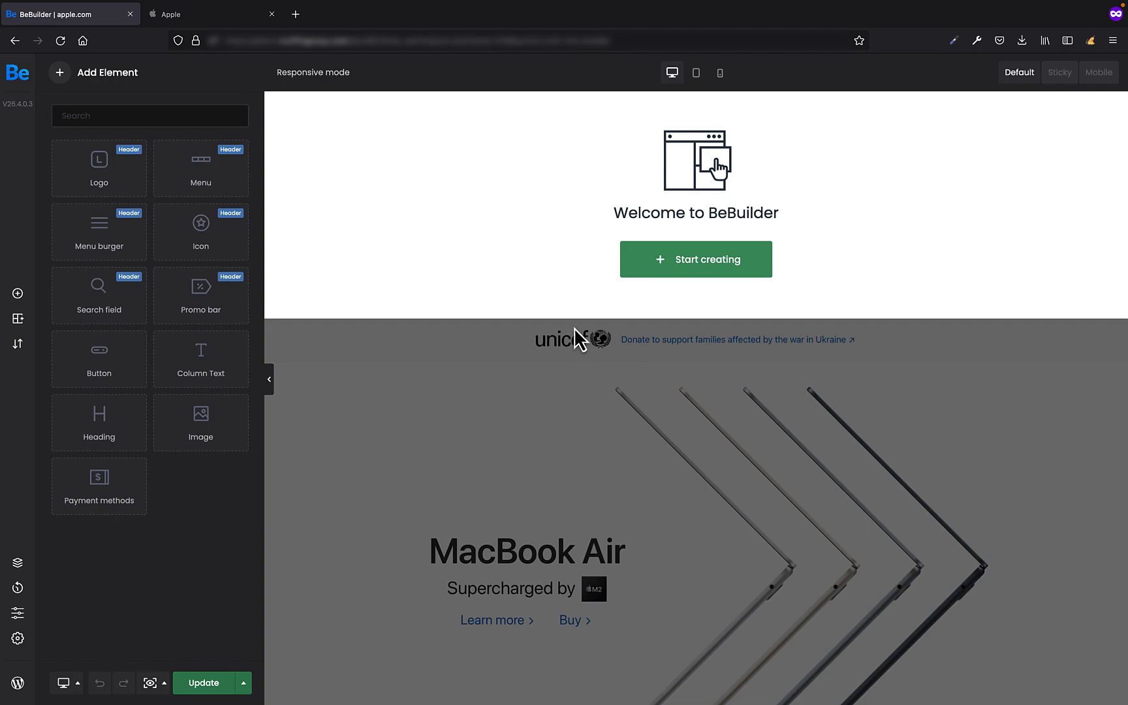
- Start building the empty header with a section that has a single full-width wrap
{"action": "left_click", "coordinate": [685, 275]}
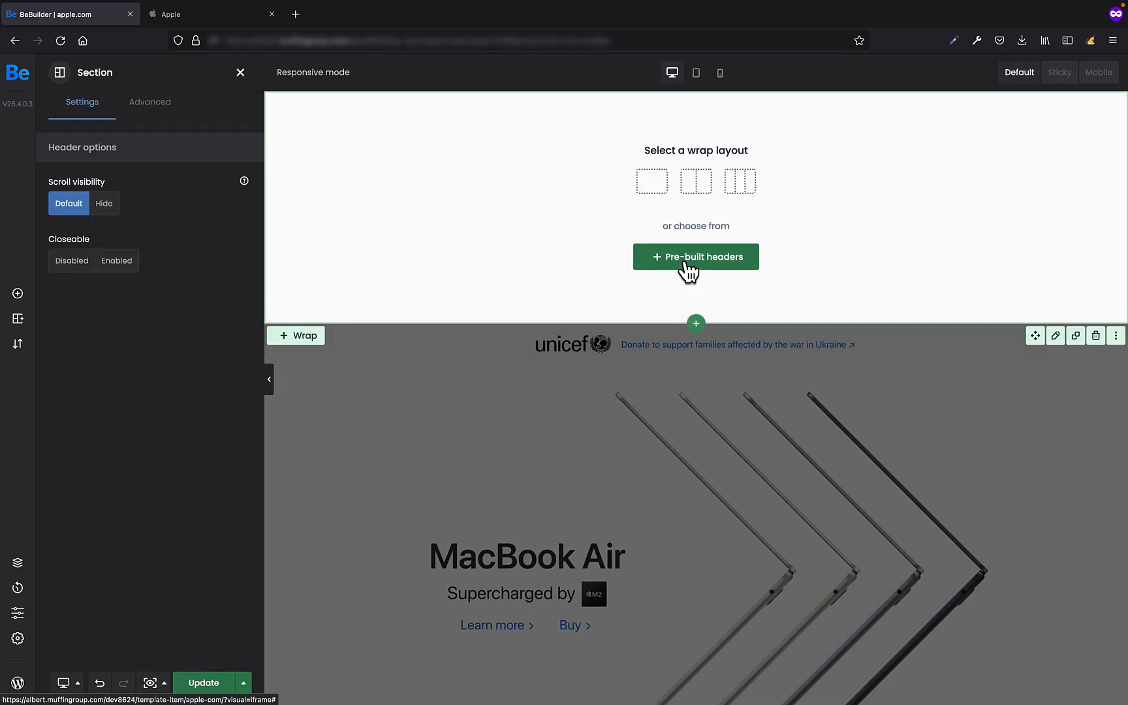
{"action": "left_click", "coordinate": [650, 181]}
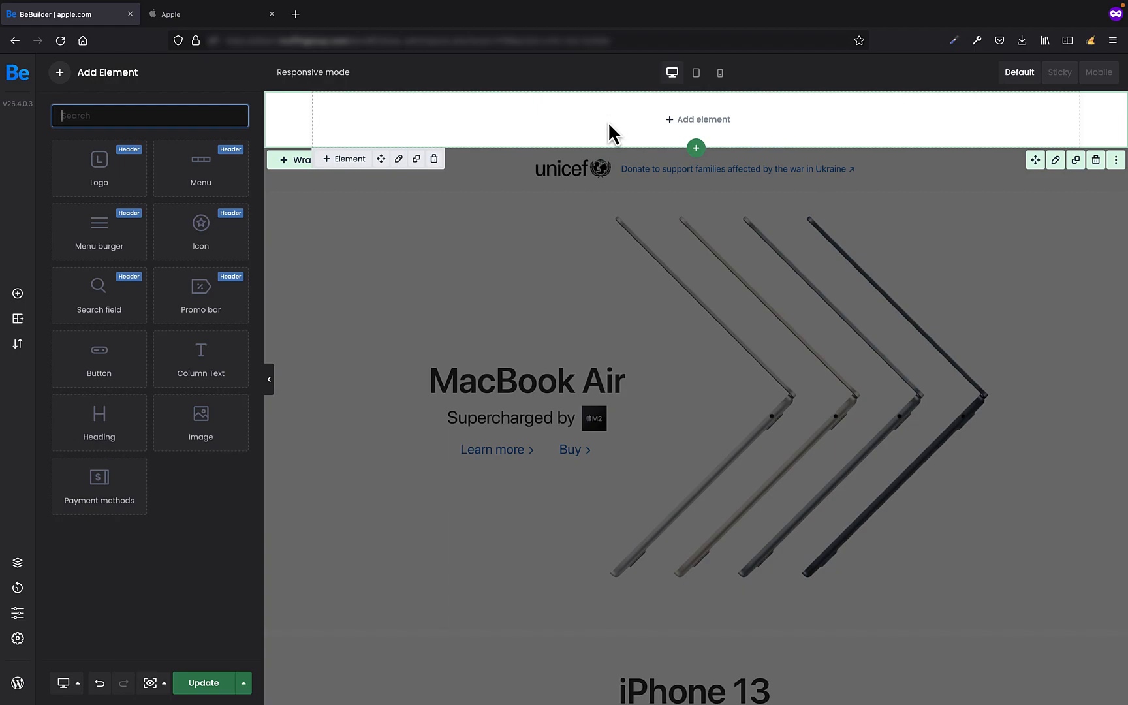
- Compare with the Apple site's navigation bar and set the header section's normal background color to #000000
{"action": "left_click", "coordinate": [1055, 162]}
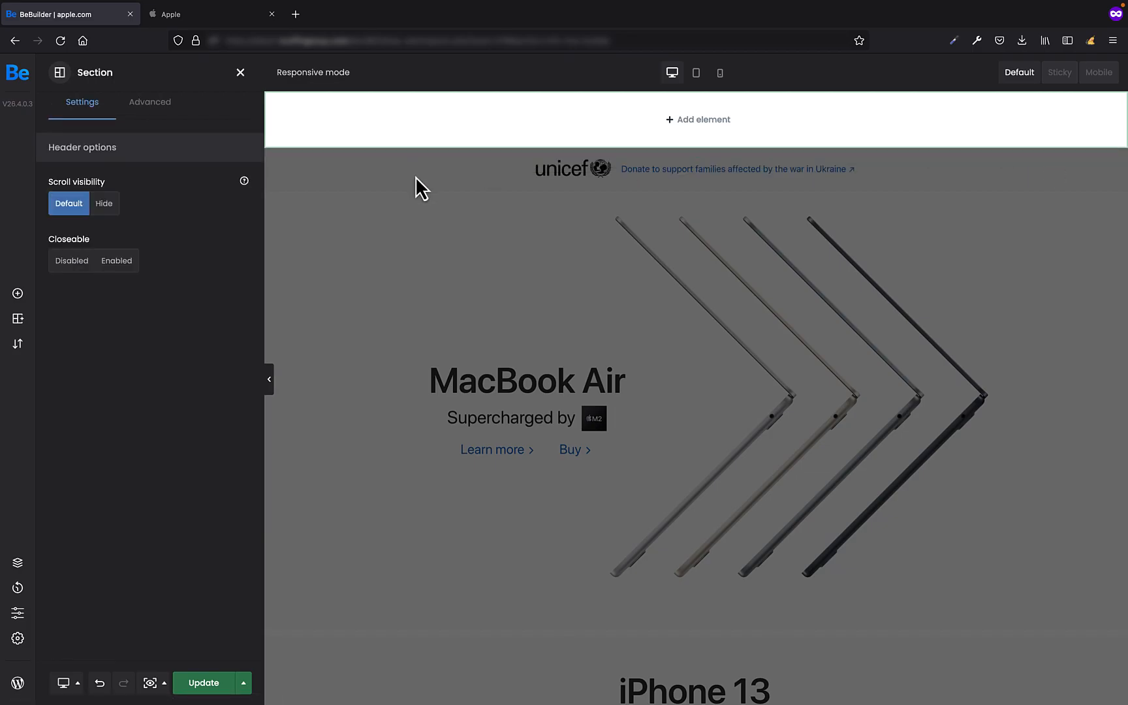
{"action": "left_click", "coordinate": [196, 30]}
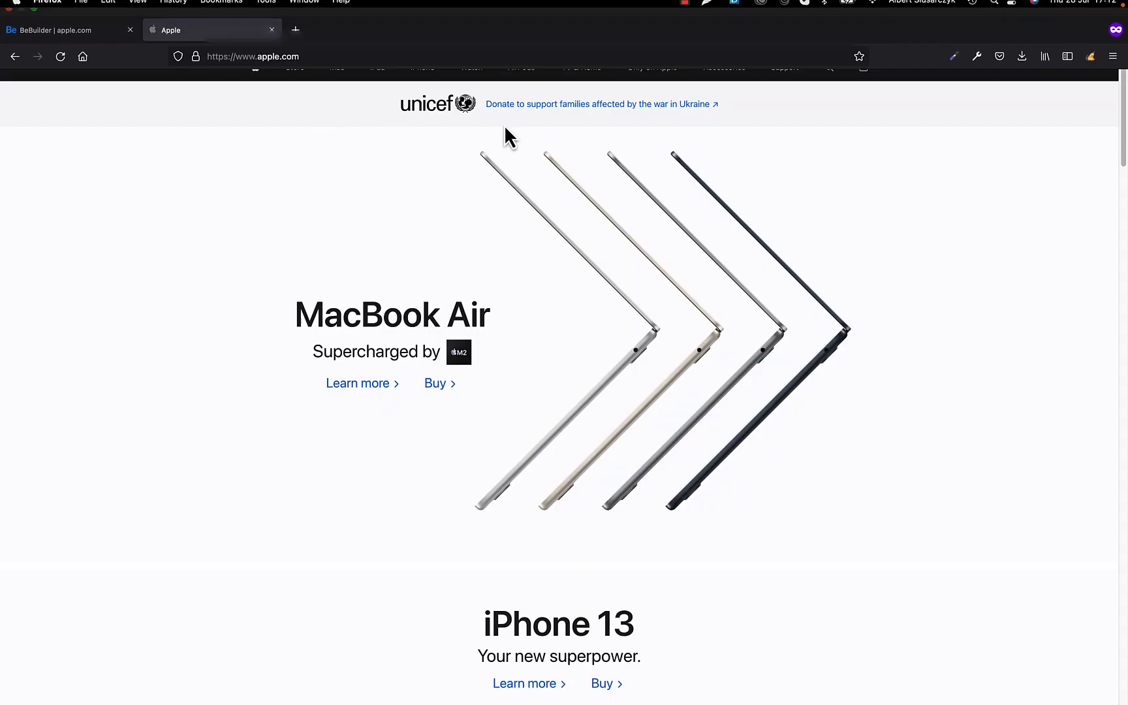
{"action": "left_click", "coordinate": [104, 16]}
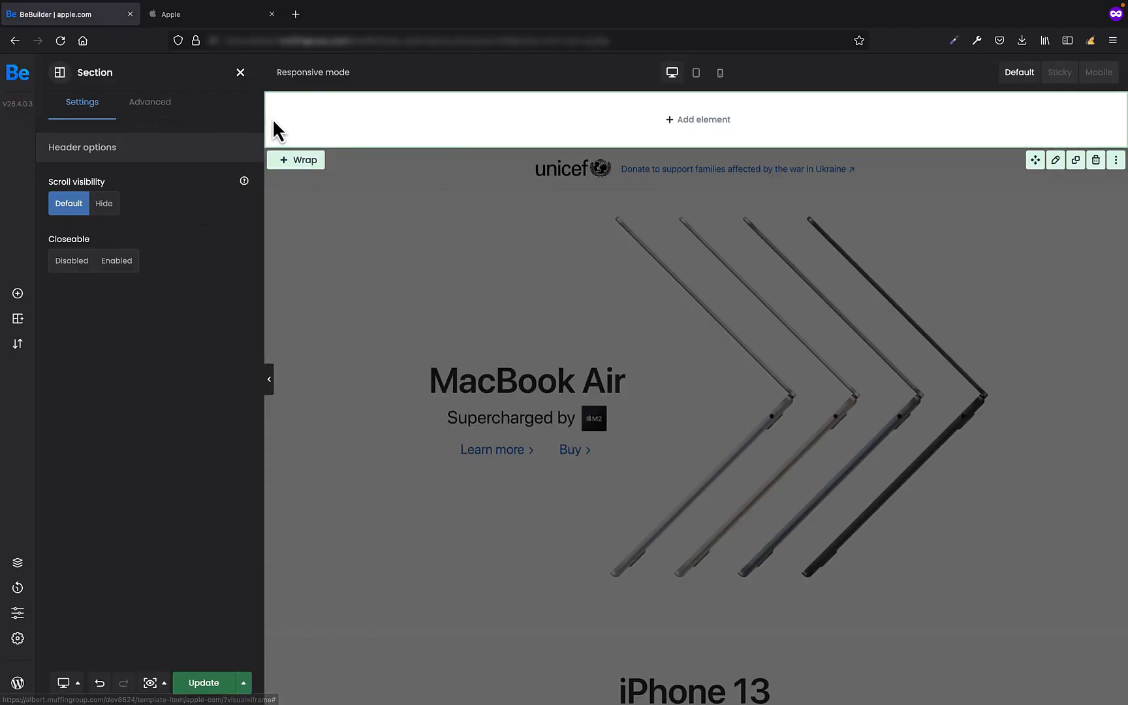
{"action": "left_click", "coordinate": [158, 107]}
{"action": "left_click", "coordinate": [141, 272]}
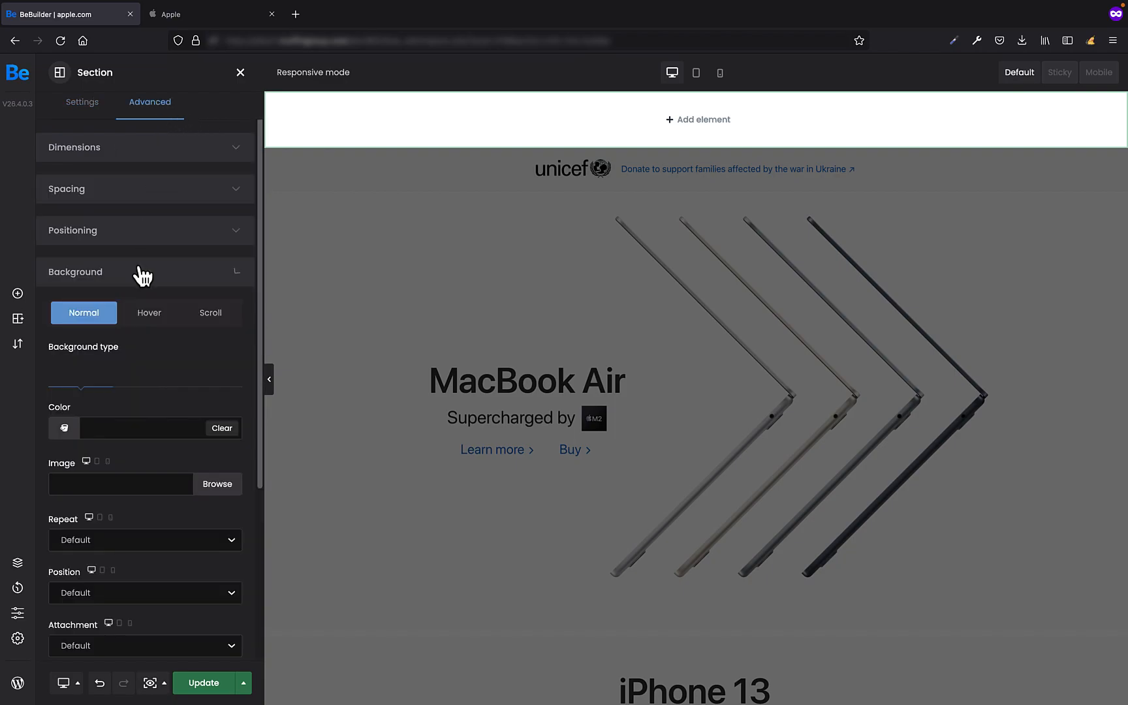
{"action": "scroll", "coordinate": [168, 395], "scroll_direction": "down", "scroll_amount": 3}
{"action": "scroll", "coordinate": [171, 400], "scroll_direction": "up", "scroll_amount": 3}
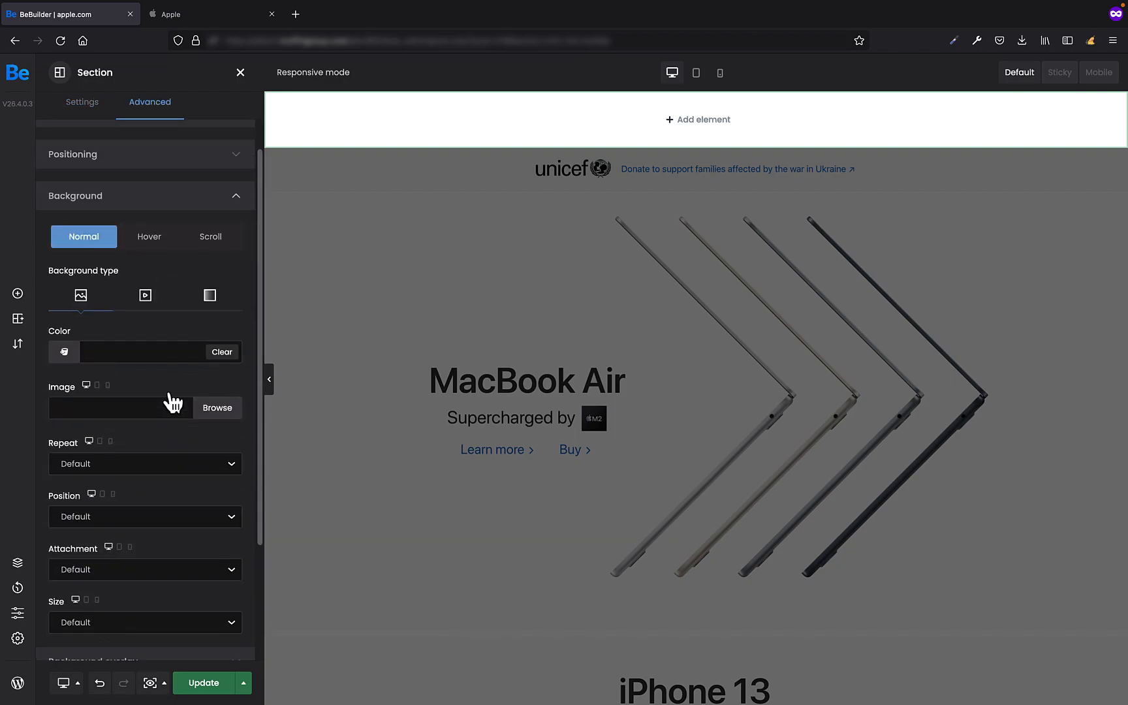
{"action": "left_click", "coordinate": [63, 356]}
{"action": "left_click_drag", "start_coordinate": [150, 417], "coordinate": [56, 468]}
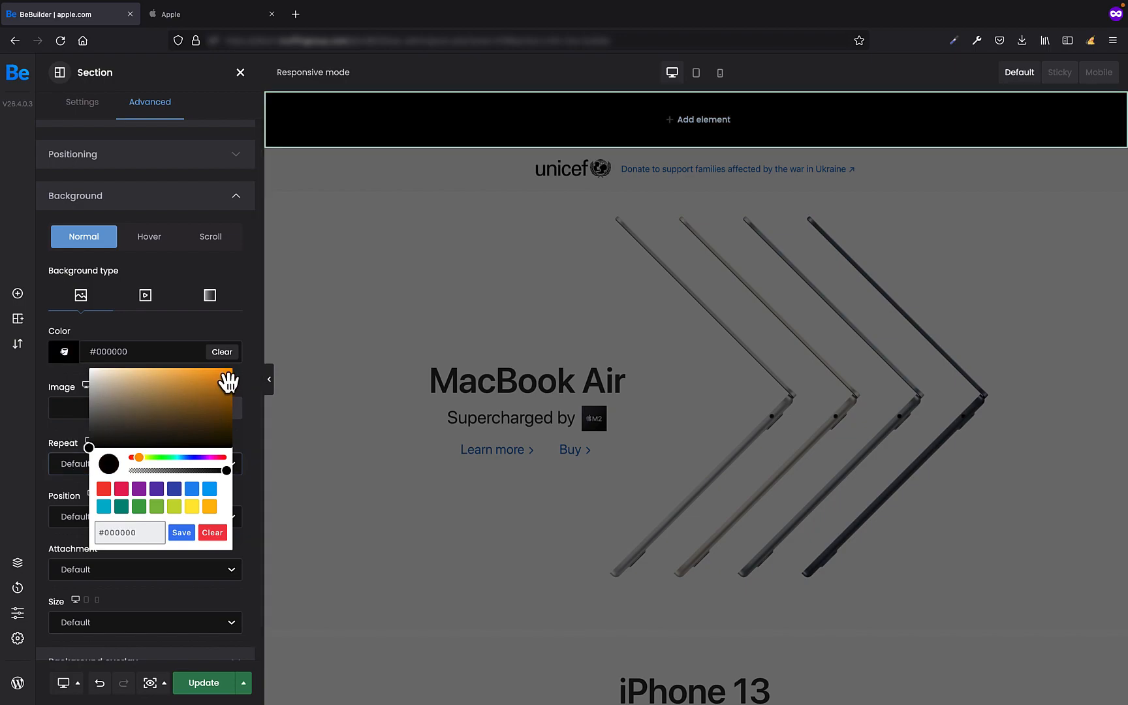
{"action": "left_click", "coordinate": [259, 378]}
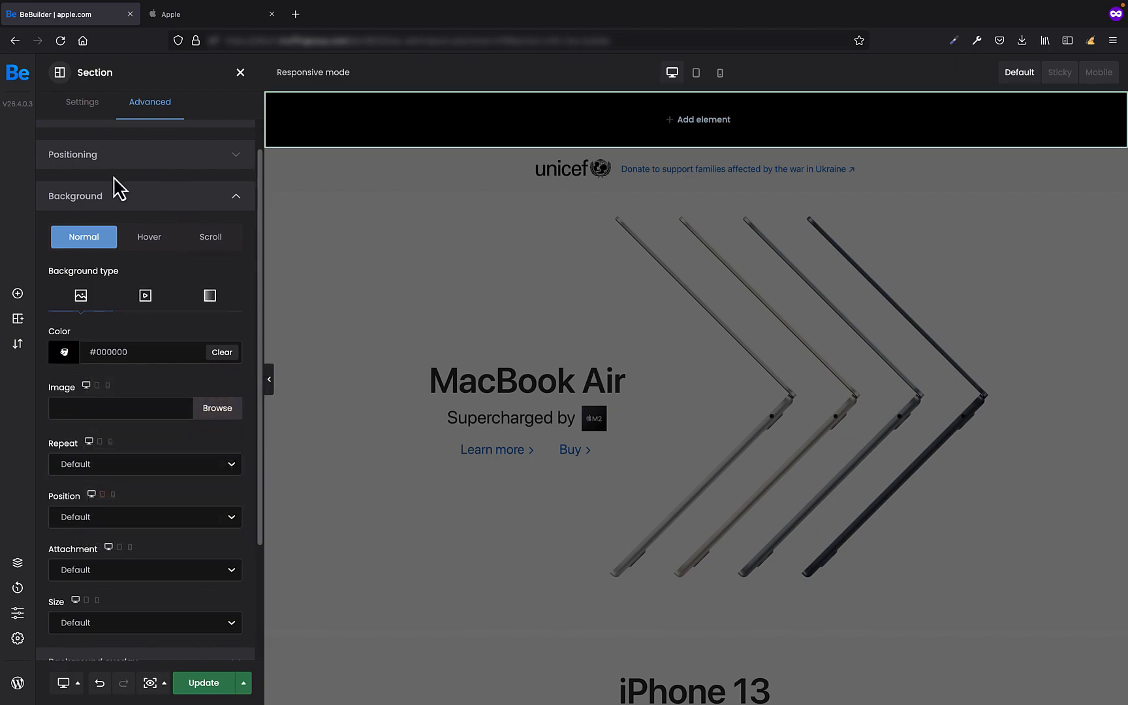
- Check the Apple site's bar again and give the header section a custom height of 50px
{"action": "scroll", "coordinate": [116, 189], "scroll_direction": "up", "scroll_amount": 2}
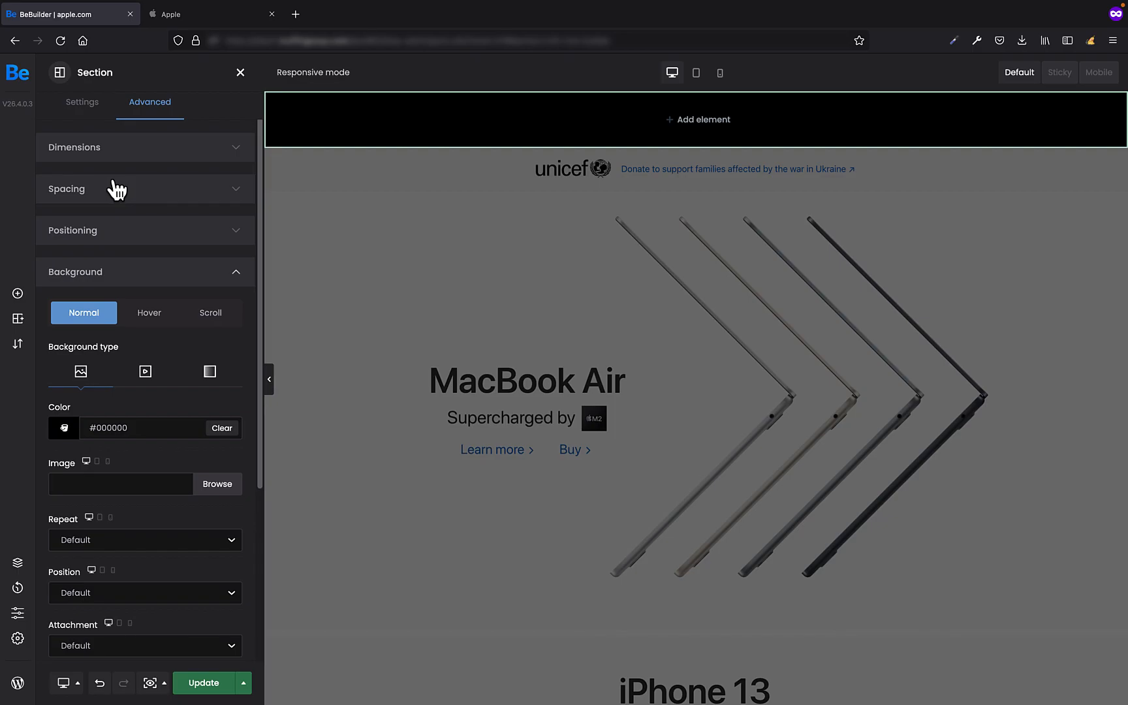
{"action": "left_click", "coordinate": [195, 47]}
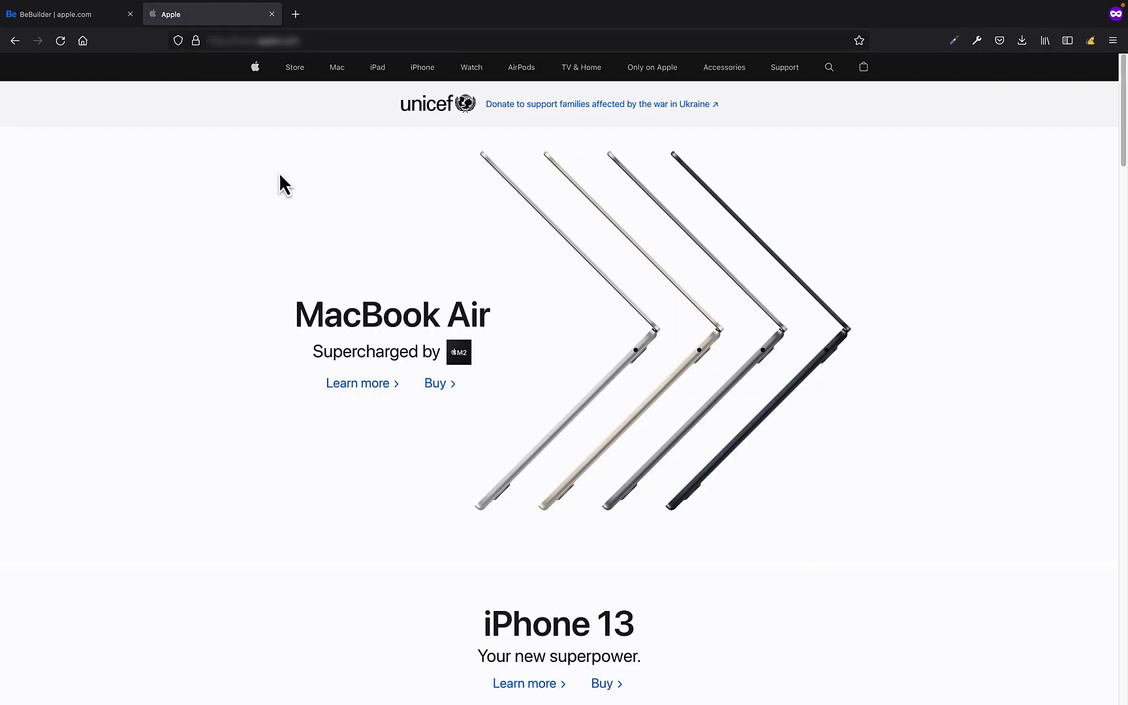
{"action": "left_click", "coordinate": [79, 18]}
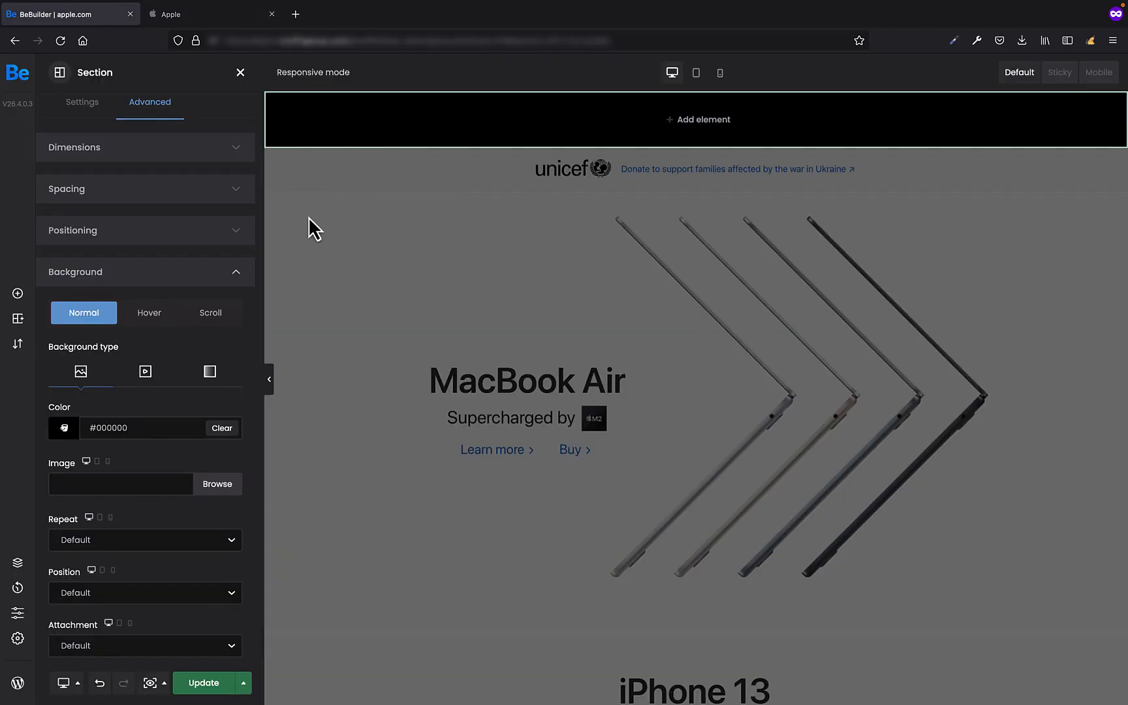
{"action": "left_click", "coordinate": [118, 154]}
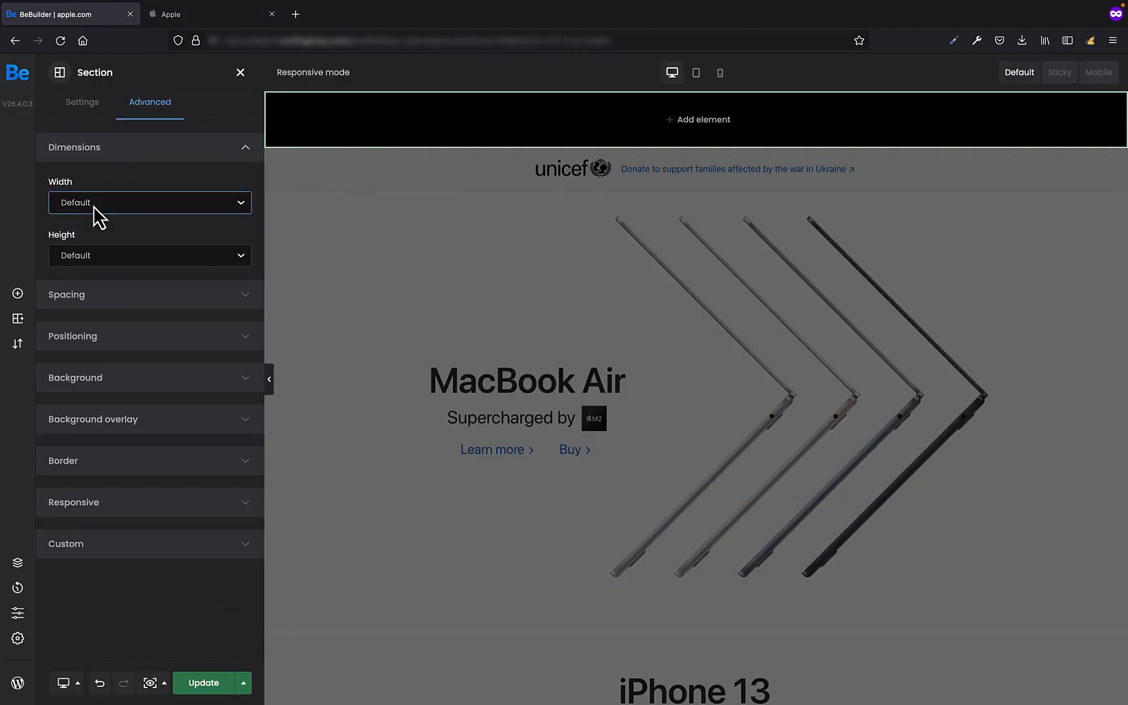
{"action": "left_click", "coordinate": [109, 258]}
{"action": "left_click", "coordinate": [101, 265]}
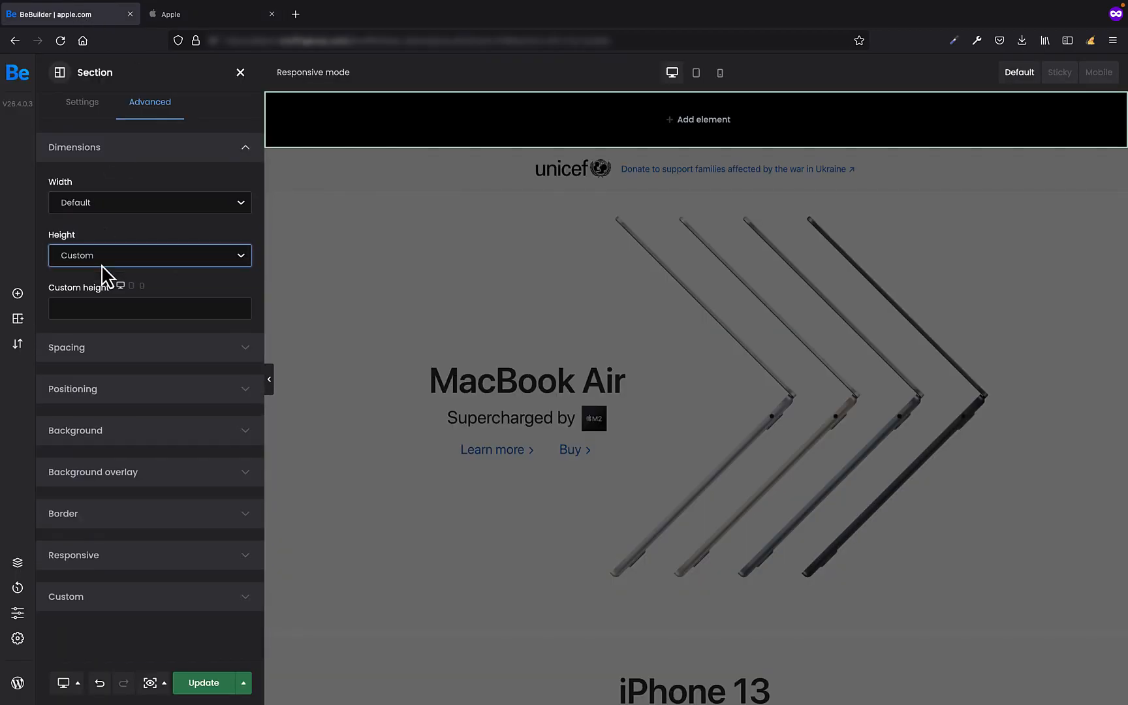
{"action": "left_click", "coordinate": [93, 314]}
{"action": "type", "text": "28px"}
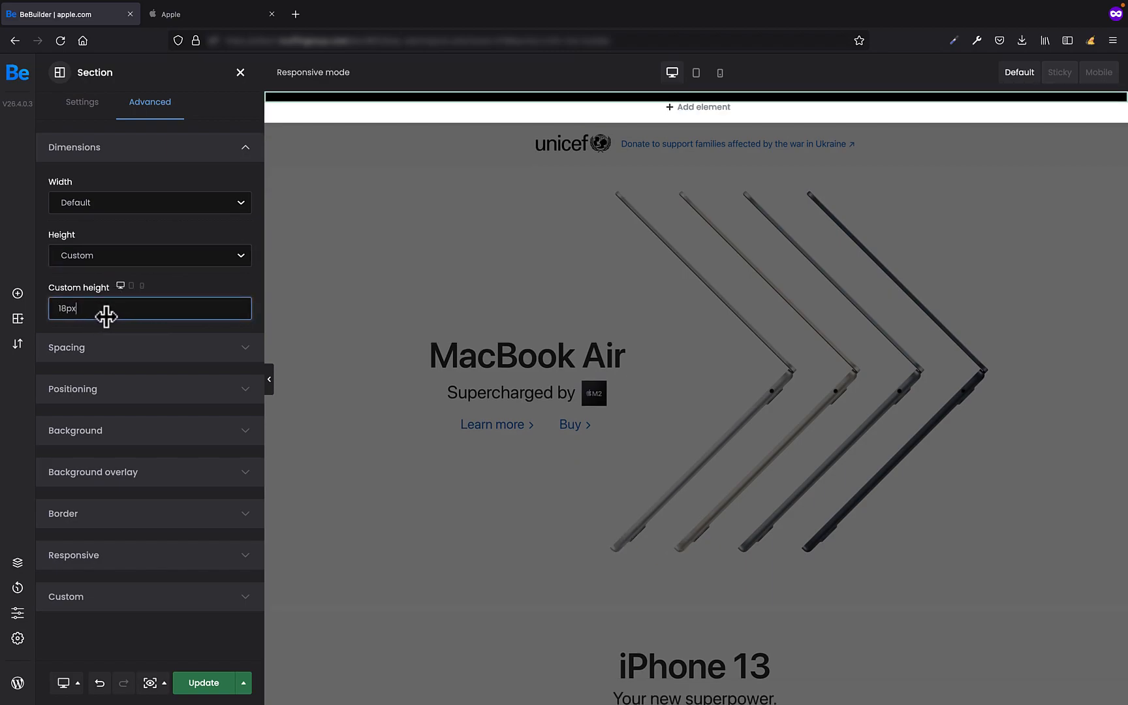
{"action": "left_click_drag", "start_coordinate": [111, 316], "coordinate": [125, 316]}
{"action": "left_click", "coordinate": [257, 242]}
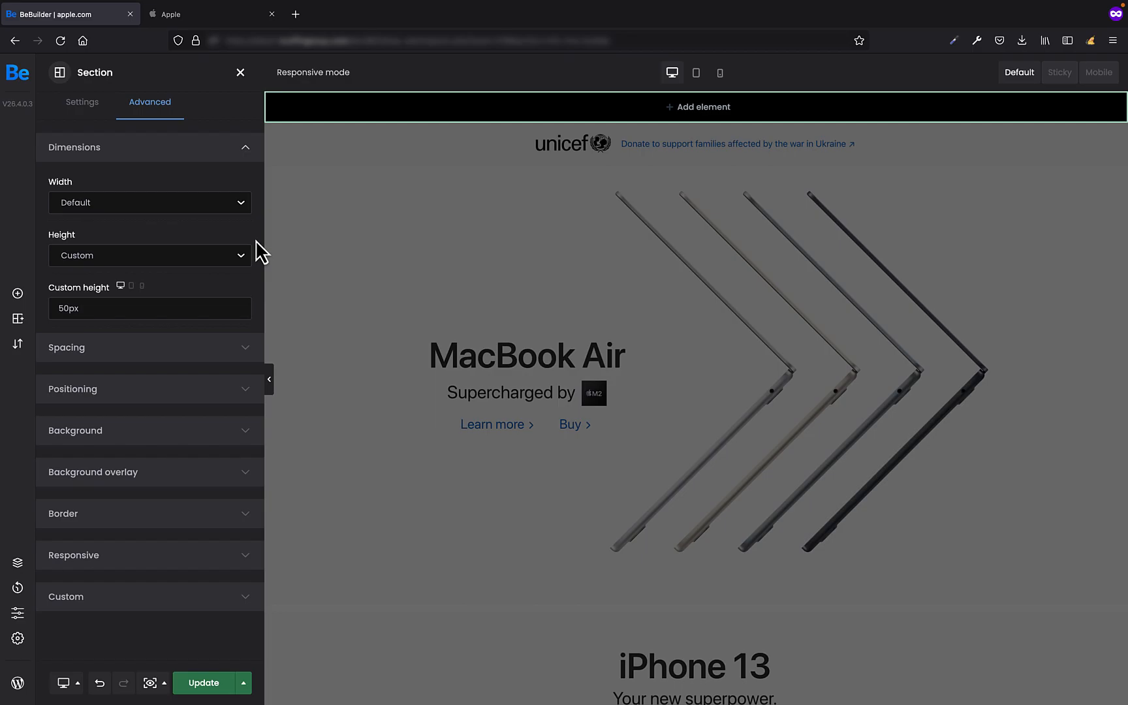
- Review the Apple site's menu bar, find the Icon element and add it to the header's wrap
{"action": "left_click", "coordinate": [182, 13]}
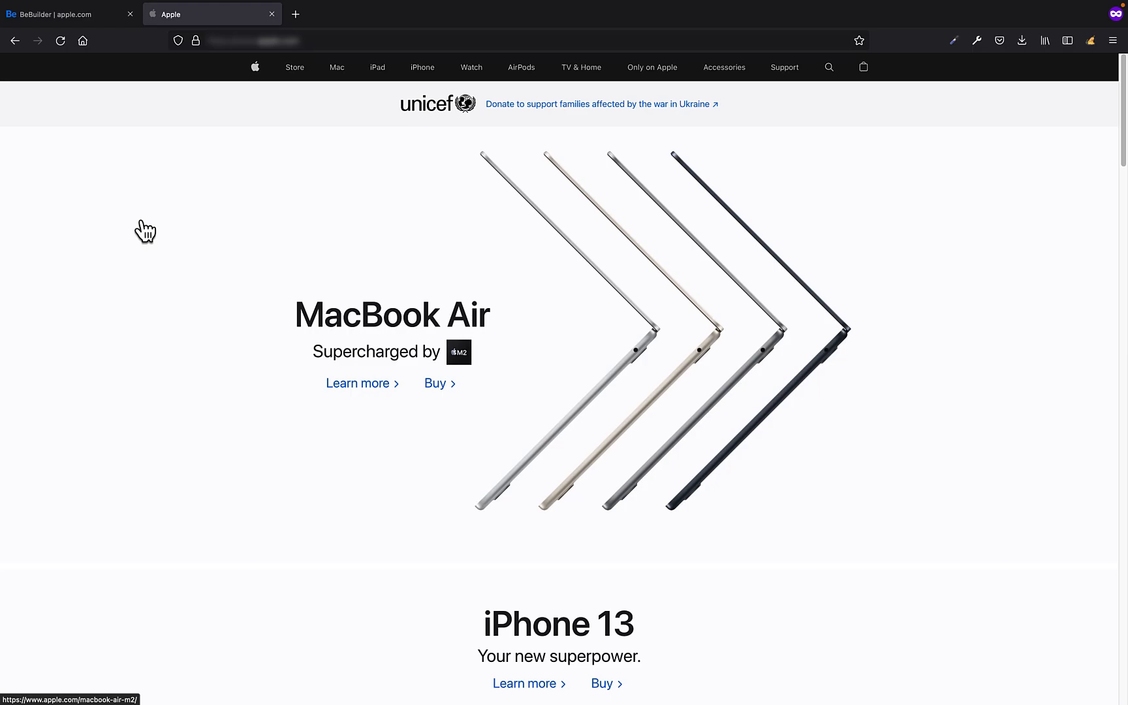
{"action": "left_click", "coordinate": [64, 16]}
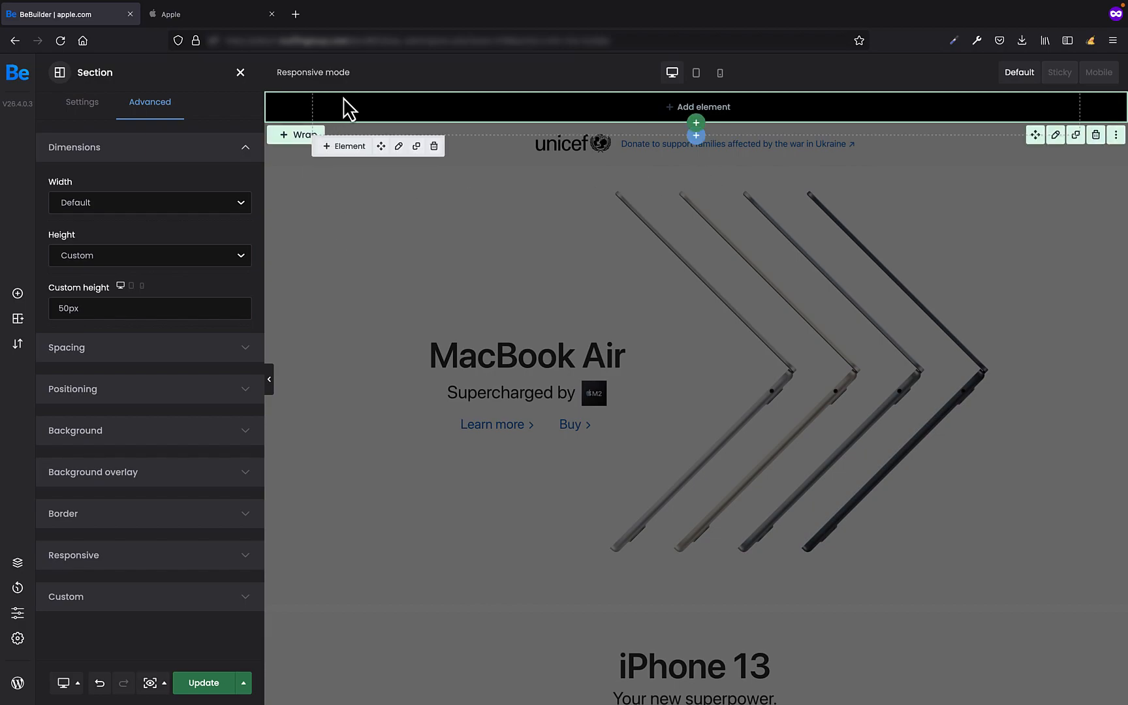
{"action": "left_click", "coordinate": [20, 293]}
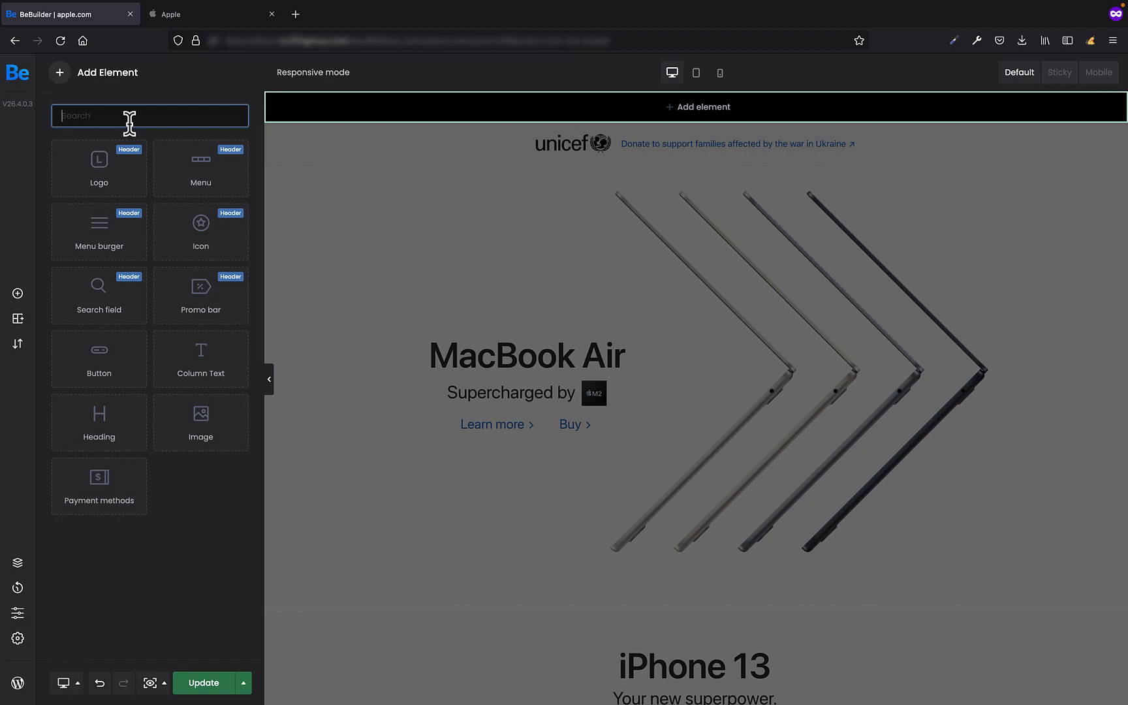
{"action": "type", "text": "ico"}
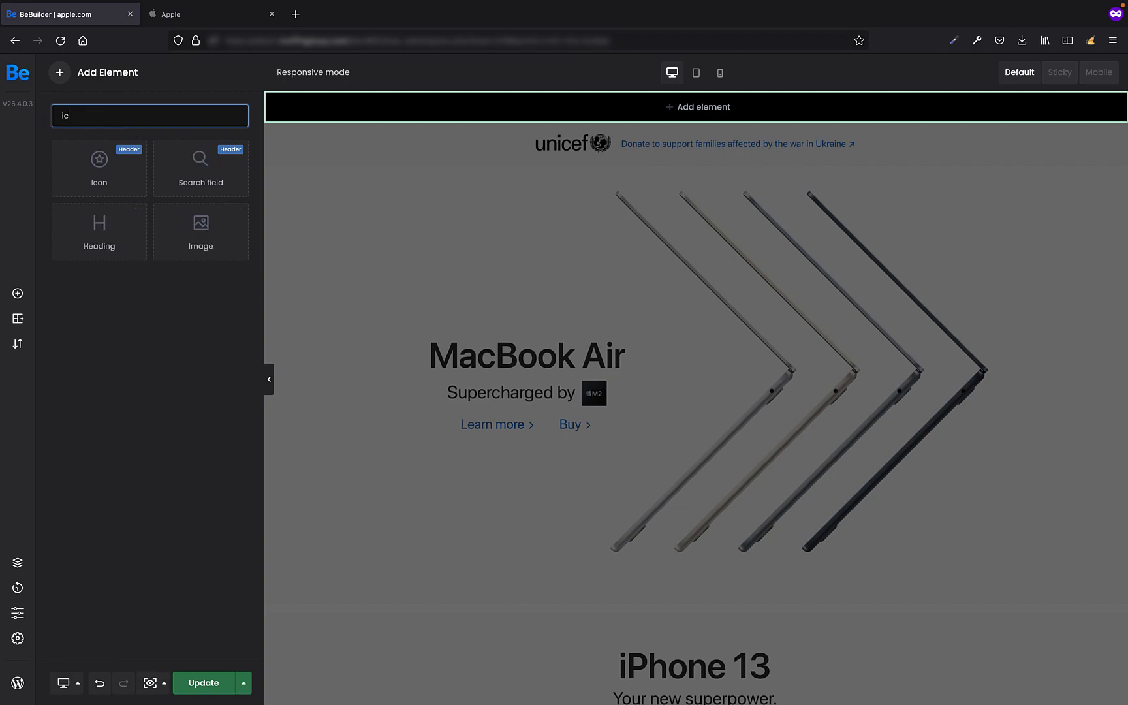
{"action": "left_click_drag", "start_coordinate": [136, 168], "coordinate": [464, 113]}
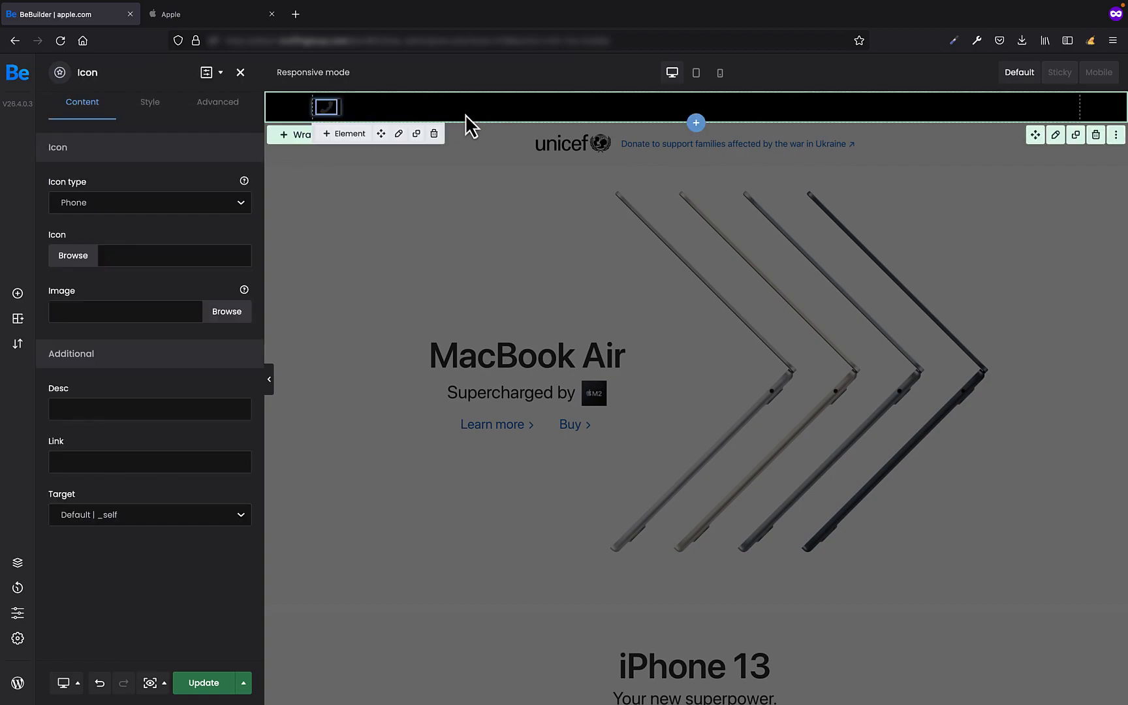
- Search the Font Awesome icon set for "appl" and assign the apple icon to the Icon element
{"action": "left_click", "coordinate": [80, 256]}
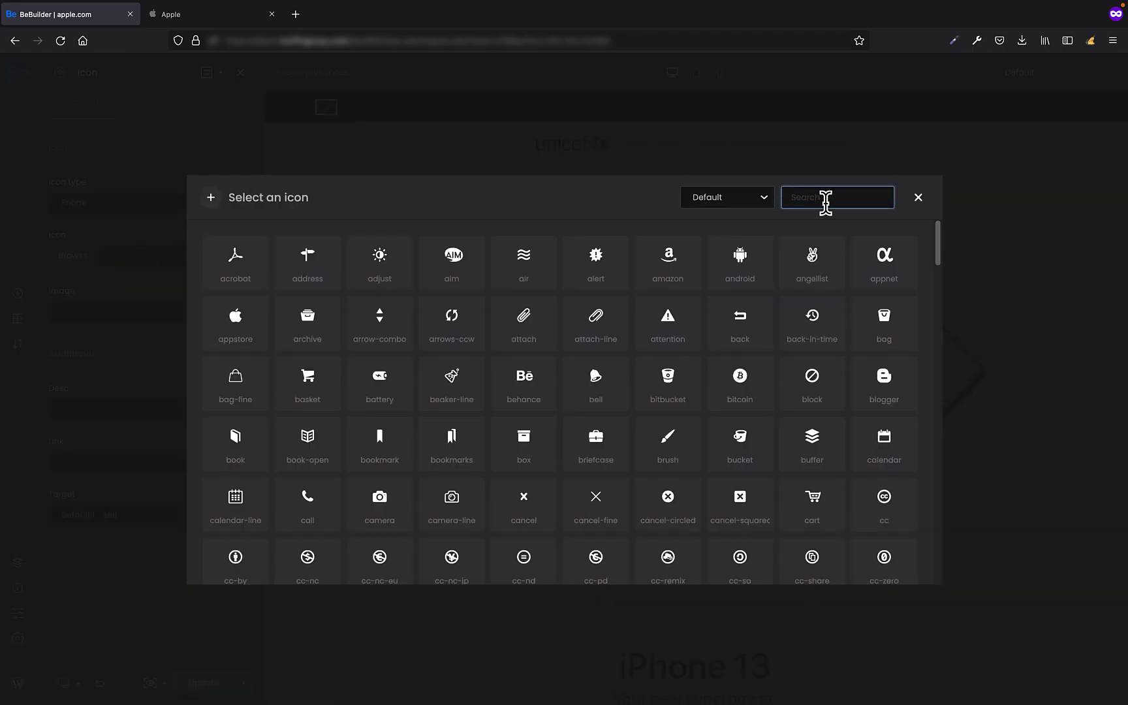
{"action": "type", "text": "appl"}
{"action": "left_click", "coordinate": [756, 199]}
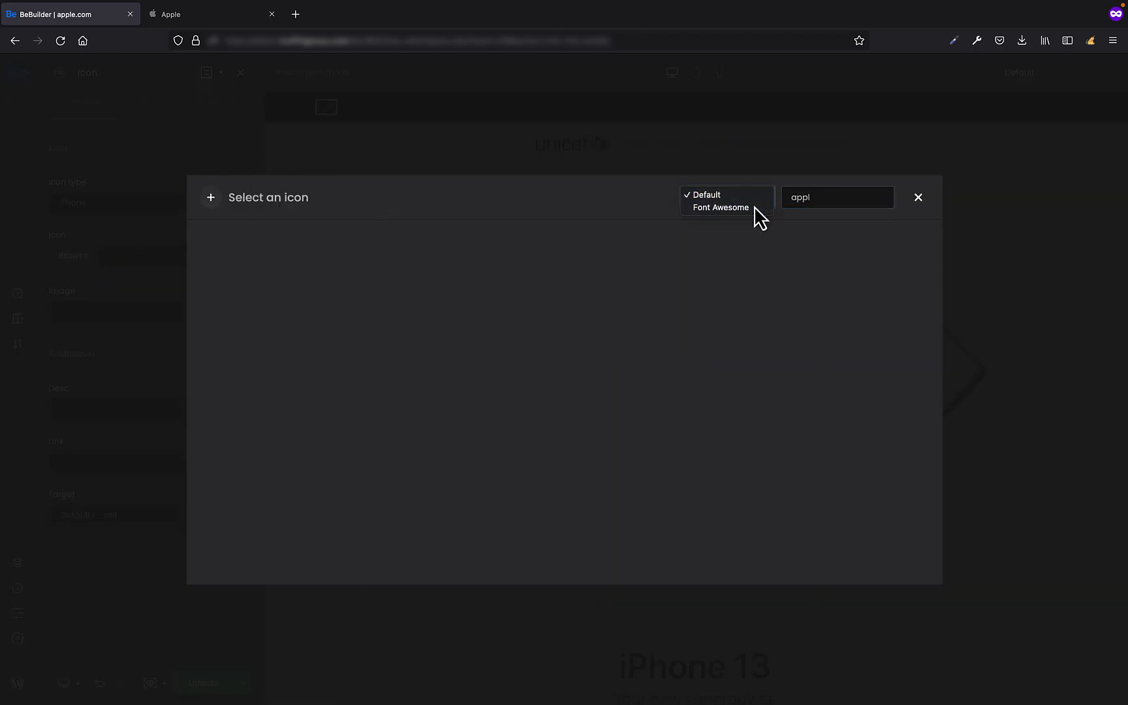
{"action": "left_click", "coordinate": [755, 207]}
{"action": "left_click", "coordinate": [834, 200]}
{"action": "type", "text": "appl"}
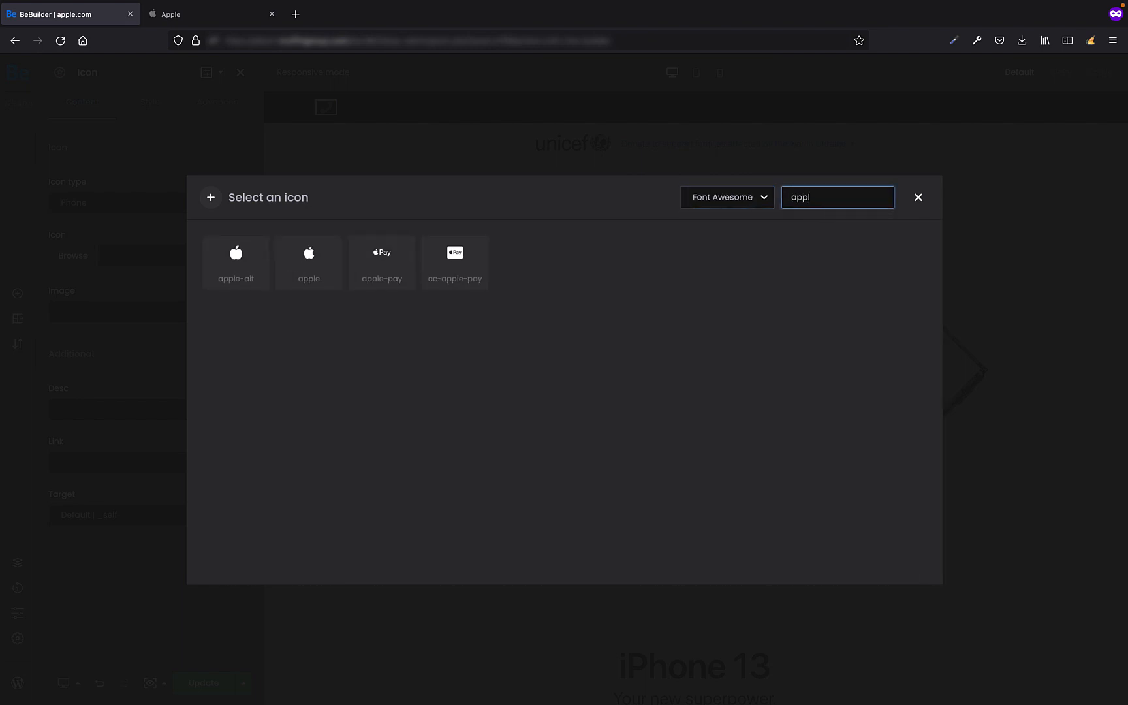
{"action": "left_click", "coordinate": [326, 258]}
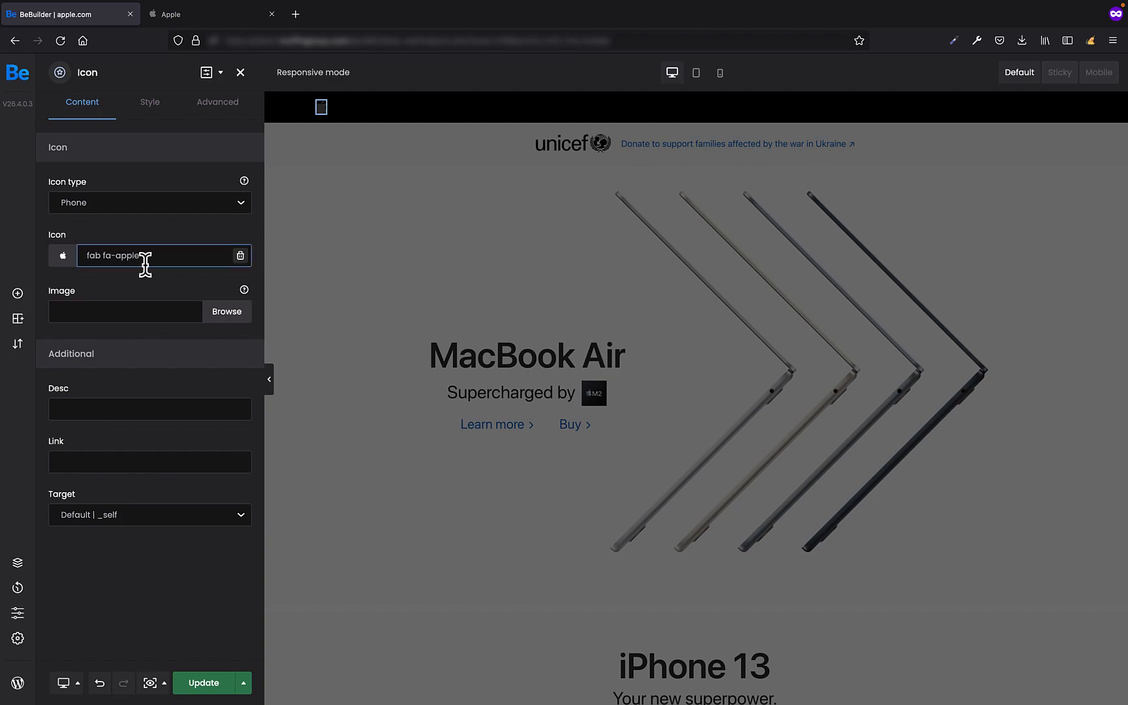
- Set the apple icon's normal icon color to #FFFFFF
{"action": "left_click", "coordinate": [157, 115]}
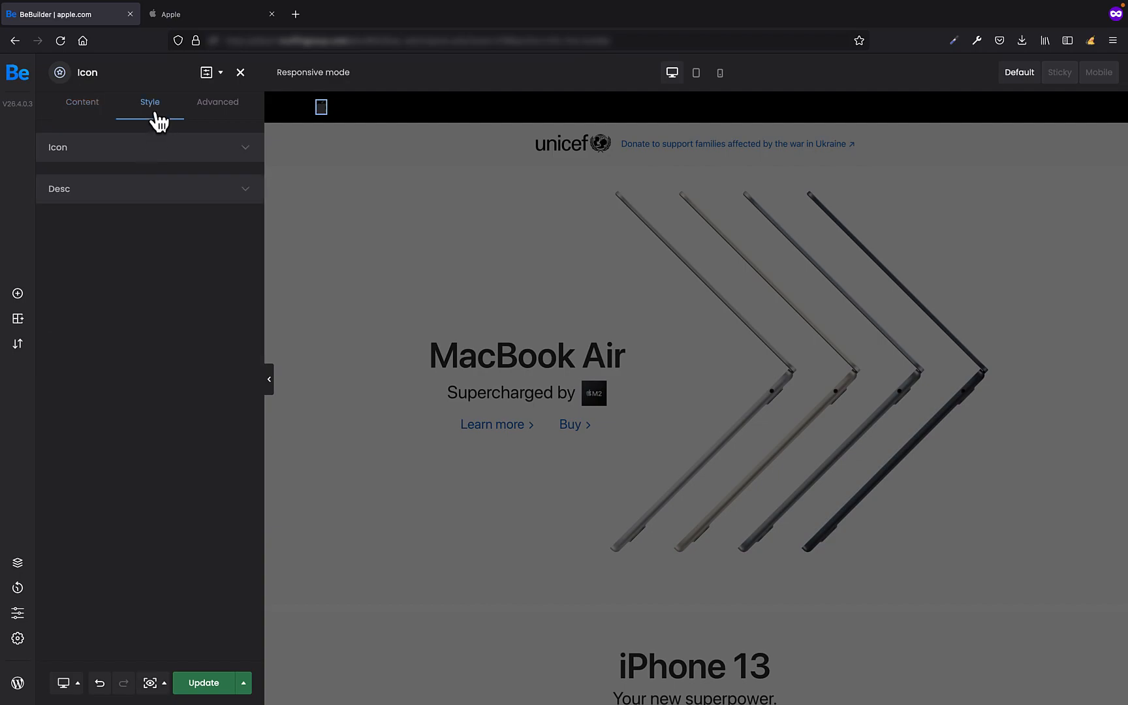
{"action": "left_click", "coordinate": [163, 159]}
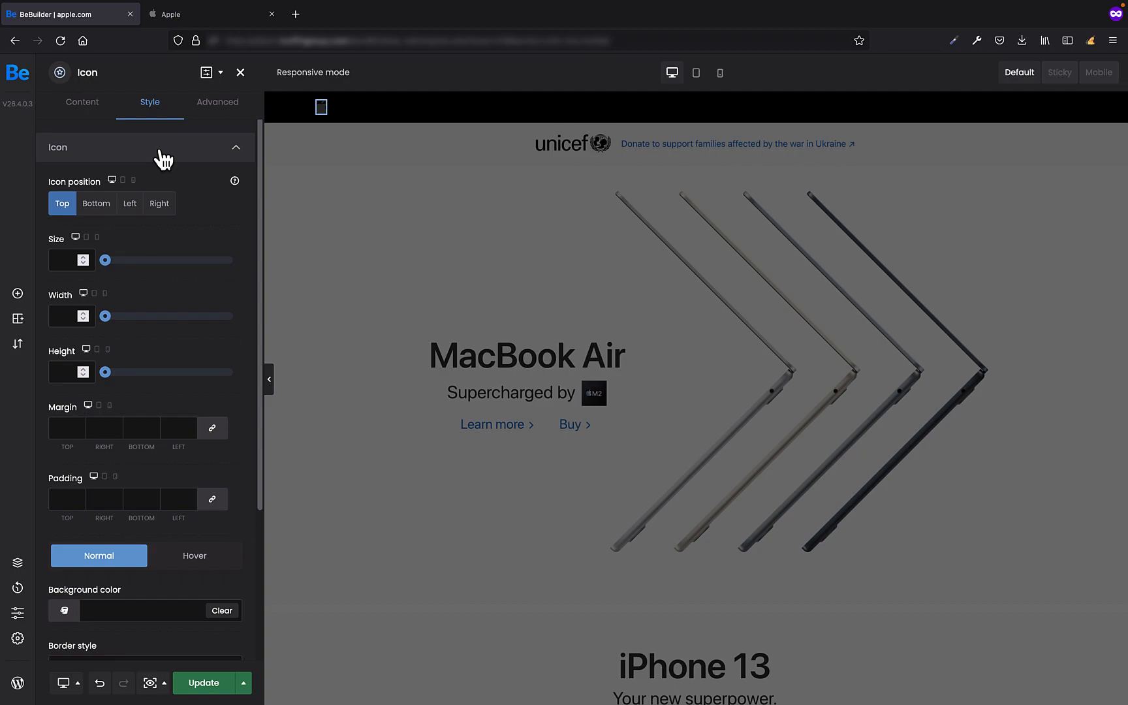
{"action": "scroll", "coordinate": [186, 235], "scroll_direction": "down", "scroll_amount": 3}
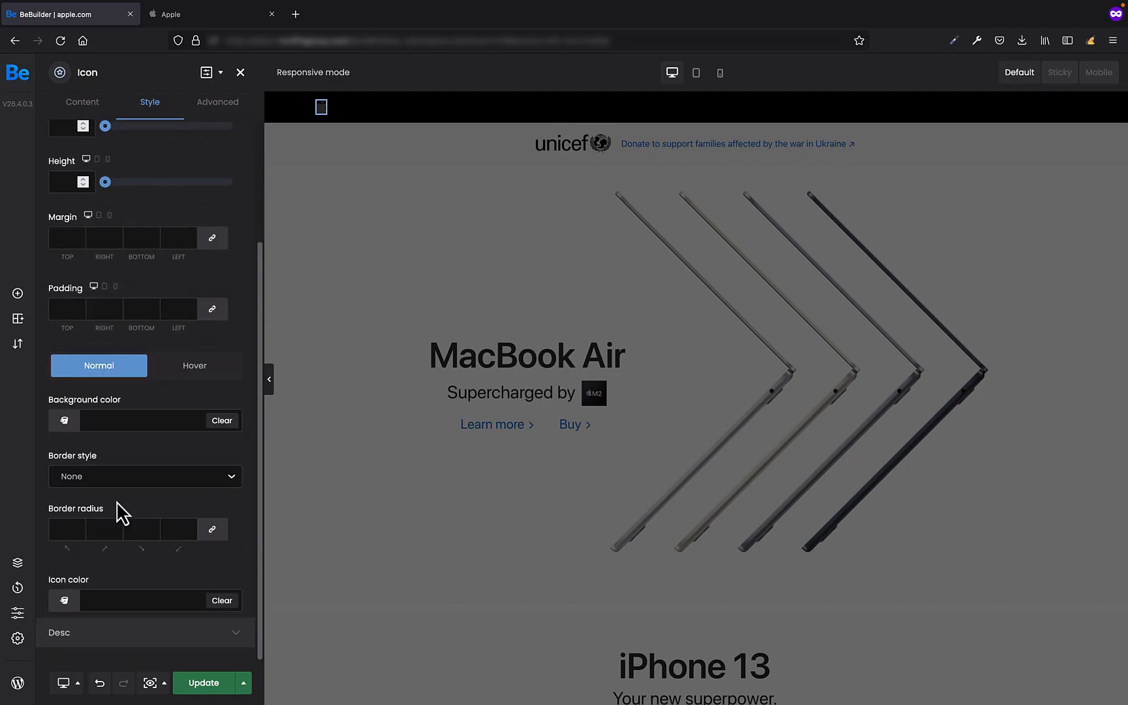
{"action": "left_click", "coordinate": [64, 600]}
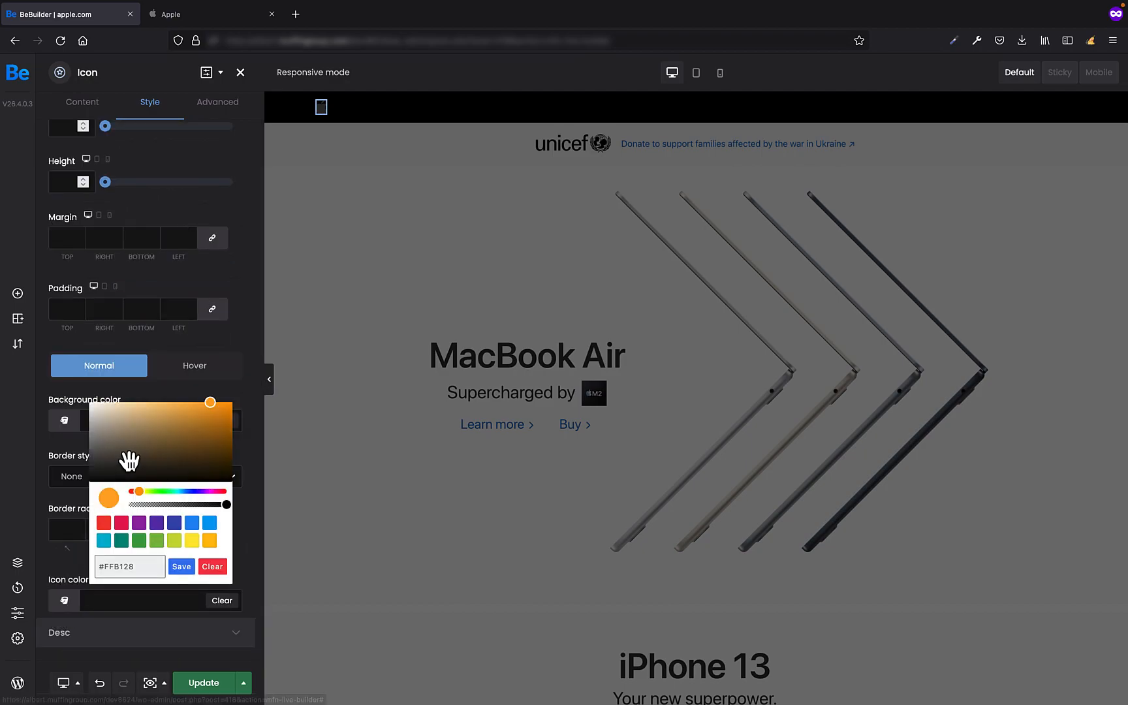
{"action": "left_click_drag", "start_coordinate": [156, 438], "coordinate": [76, 402]}
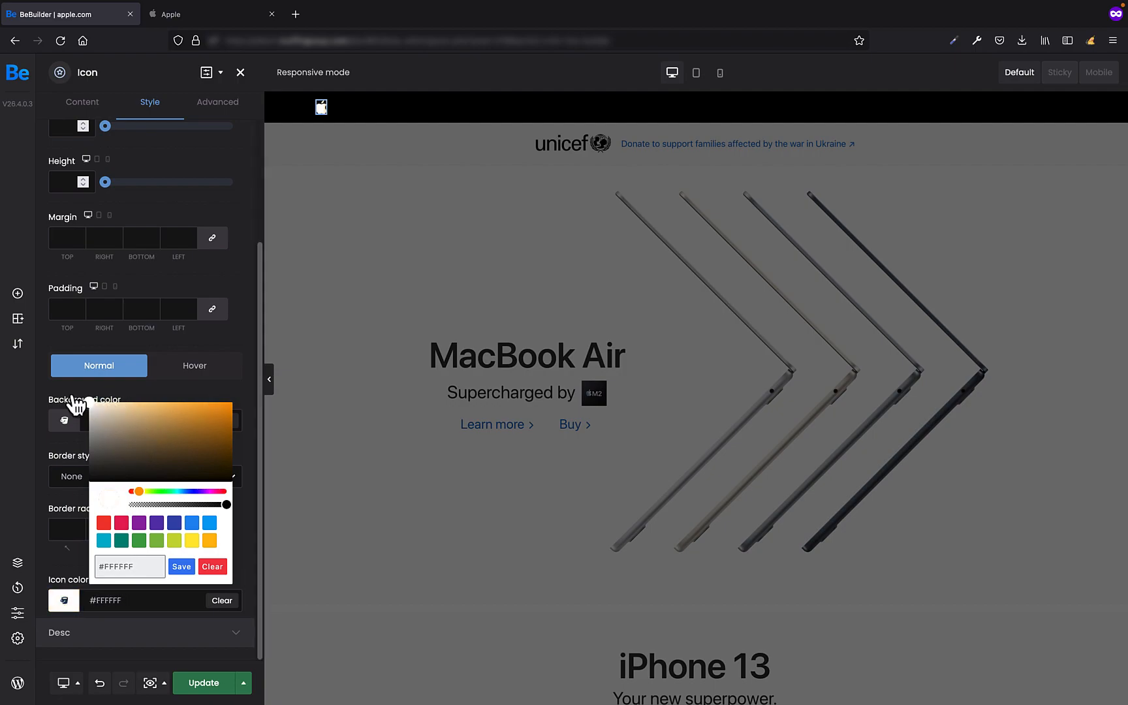
{"action": "left_click", "coordinate": [243, 397]}
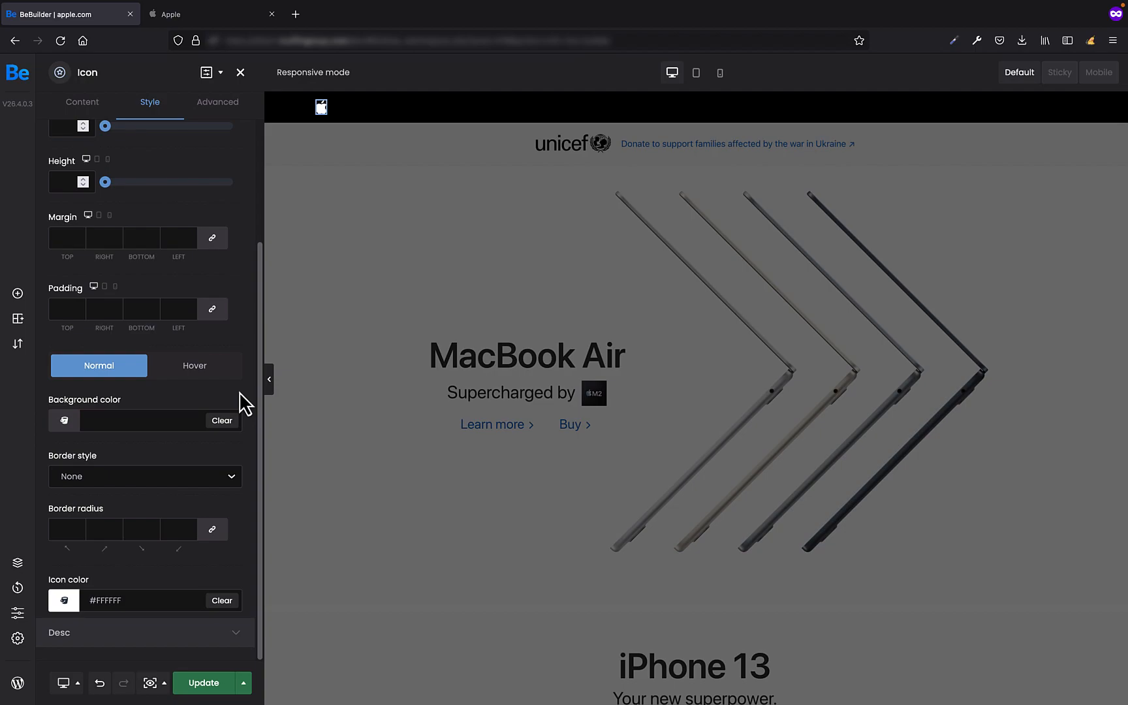
- Search the elements for "menu" and add the Menu element to the header bar beside the apple icon
{"action": "left_click", "coordinate": [17, 295]}
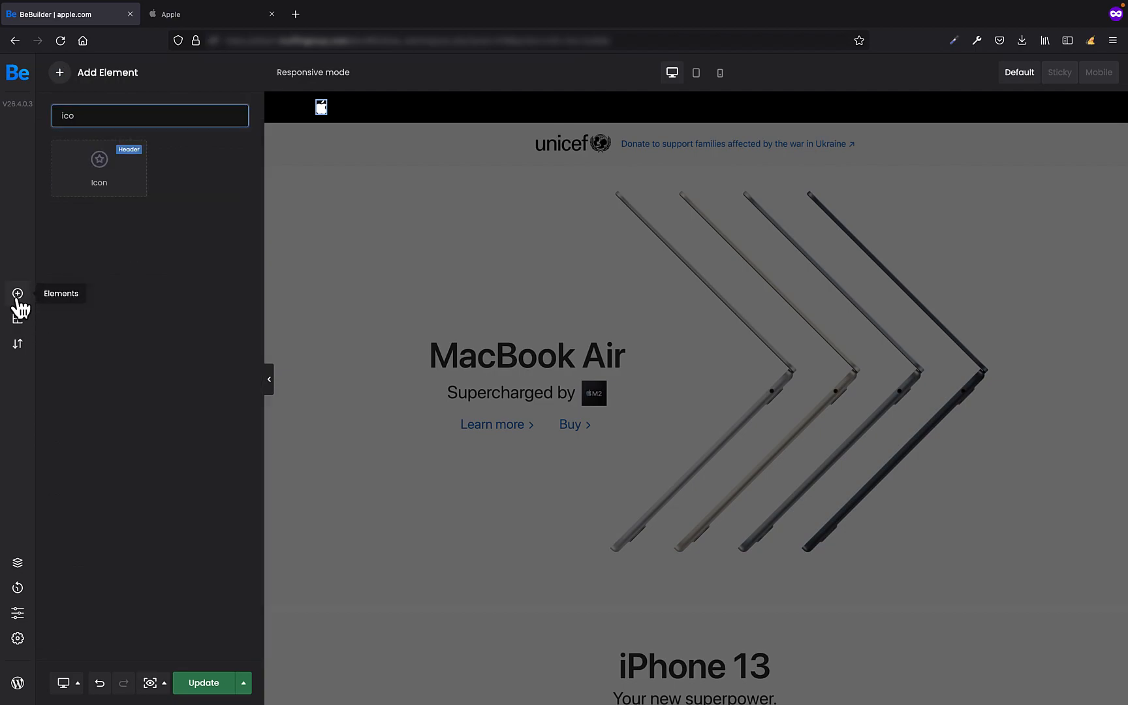
{"action": "double_click", "coordinate": [113, 118]}
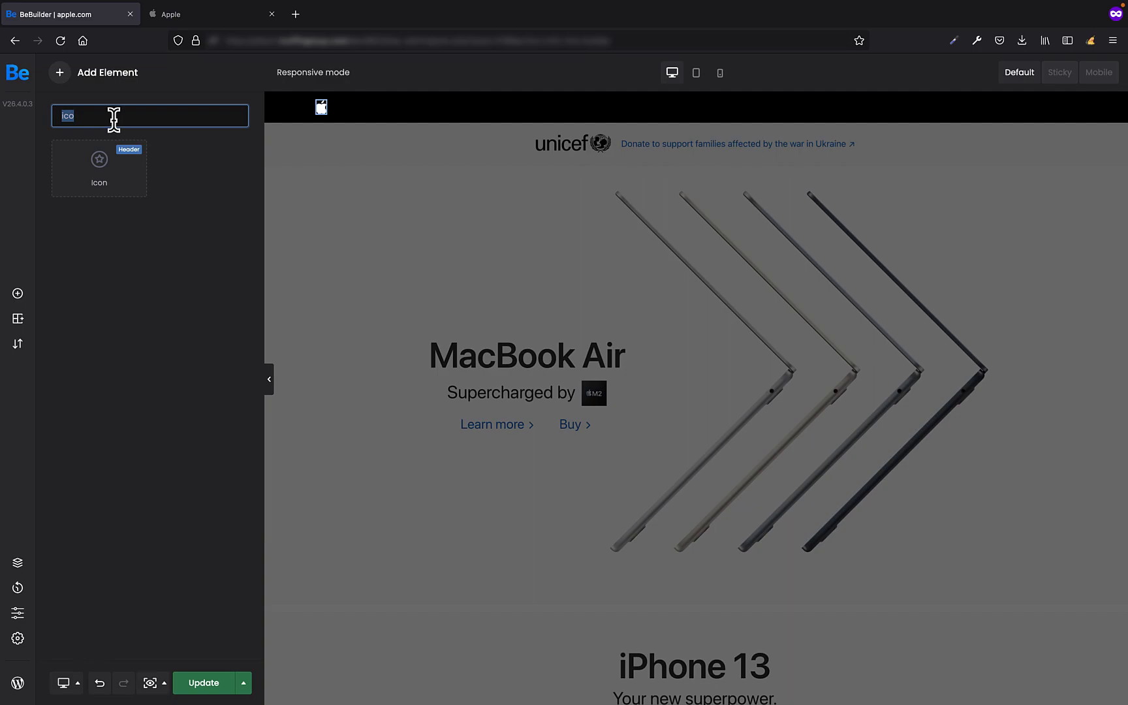
{"action": "type", "text": "menu"}
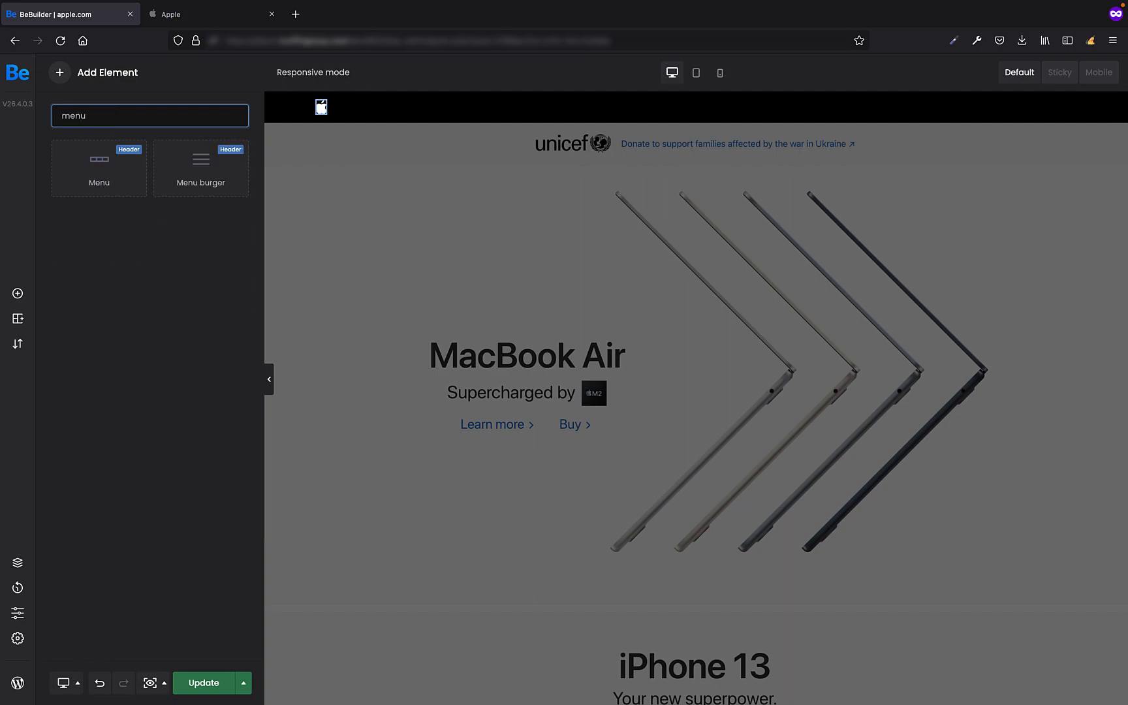
{"action": "left_click_drag", "start_coordinate": [111, 171], "coordinate": [393, 114]}
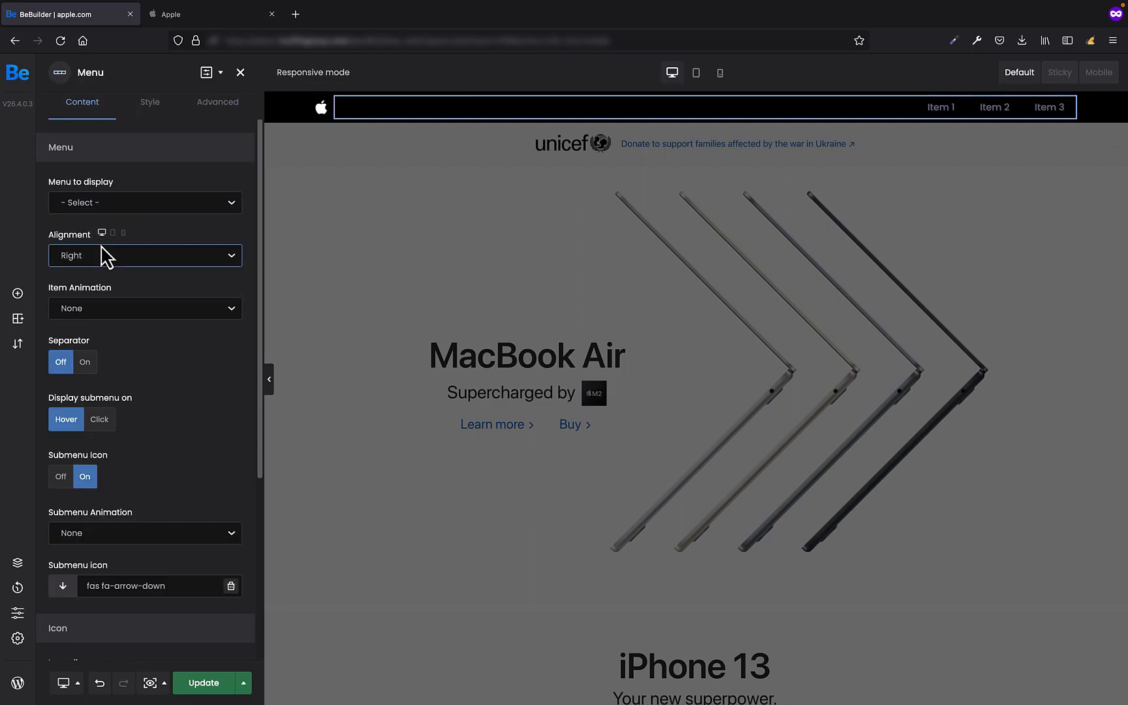
- Make the Menu element display the Apple.com menu and align its items with Space between
{"action": "left_click", "coordinate": [111, 208]}
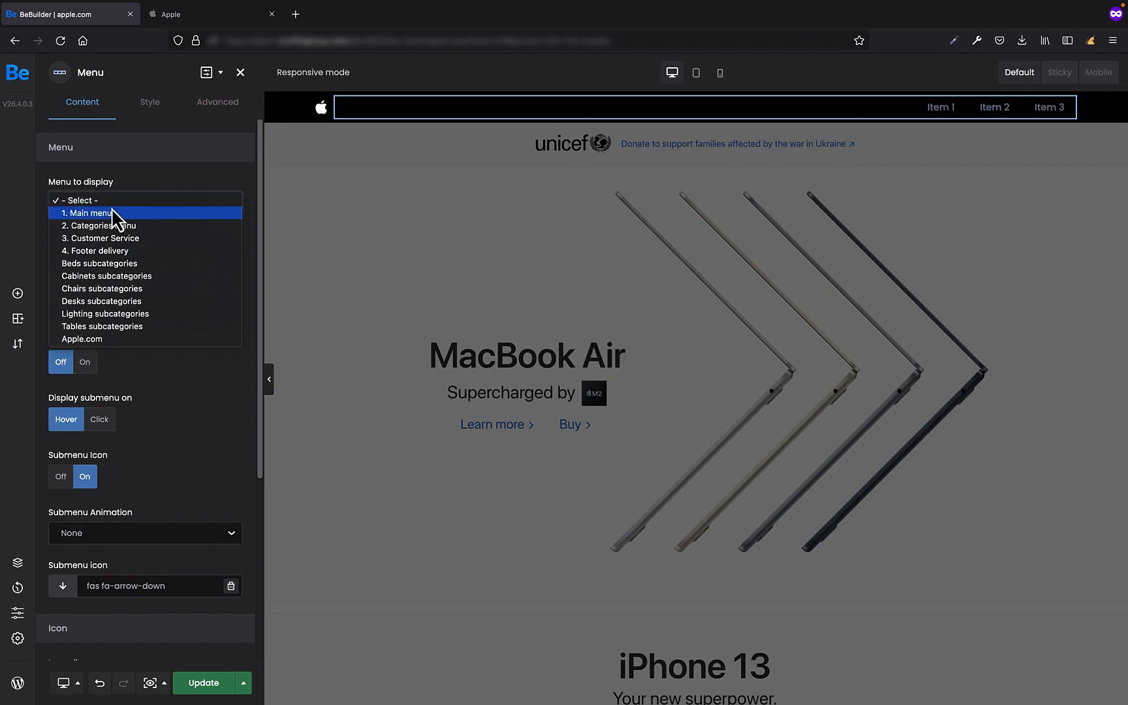
{"action": "left_click", "coordinate": [105, 339]}
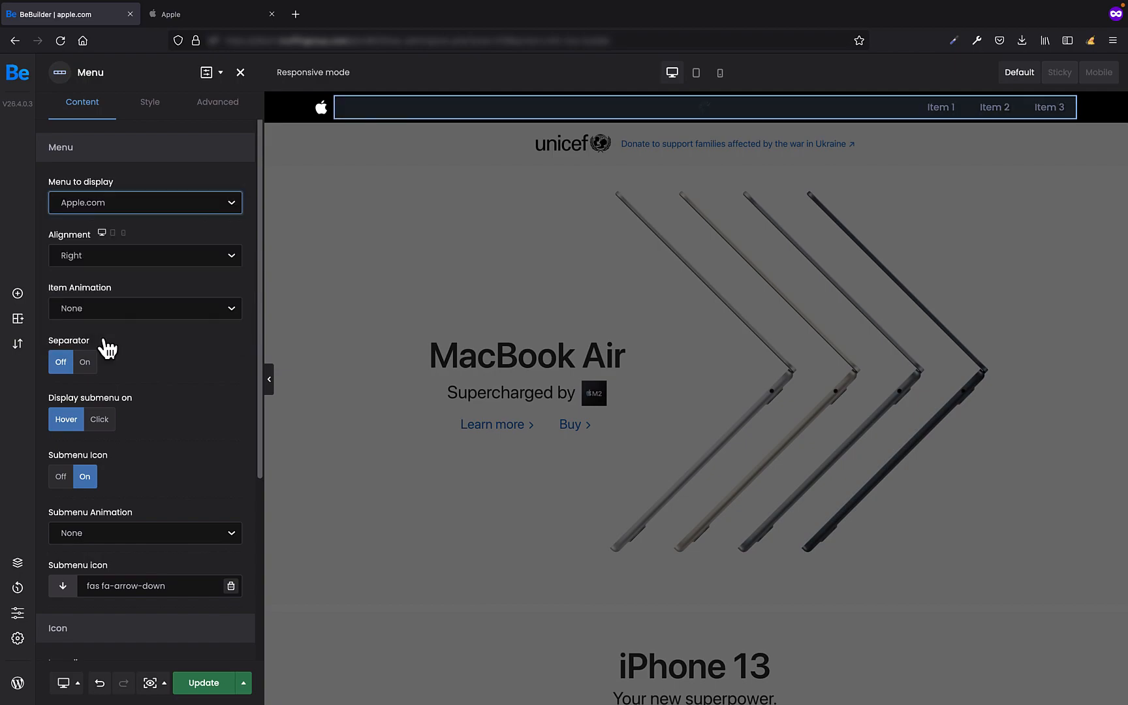
{"action": "left_click", "coordinate": [156, 262]}
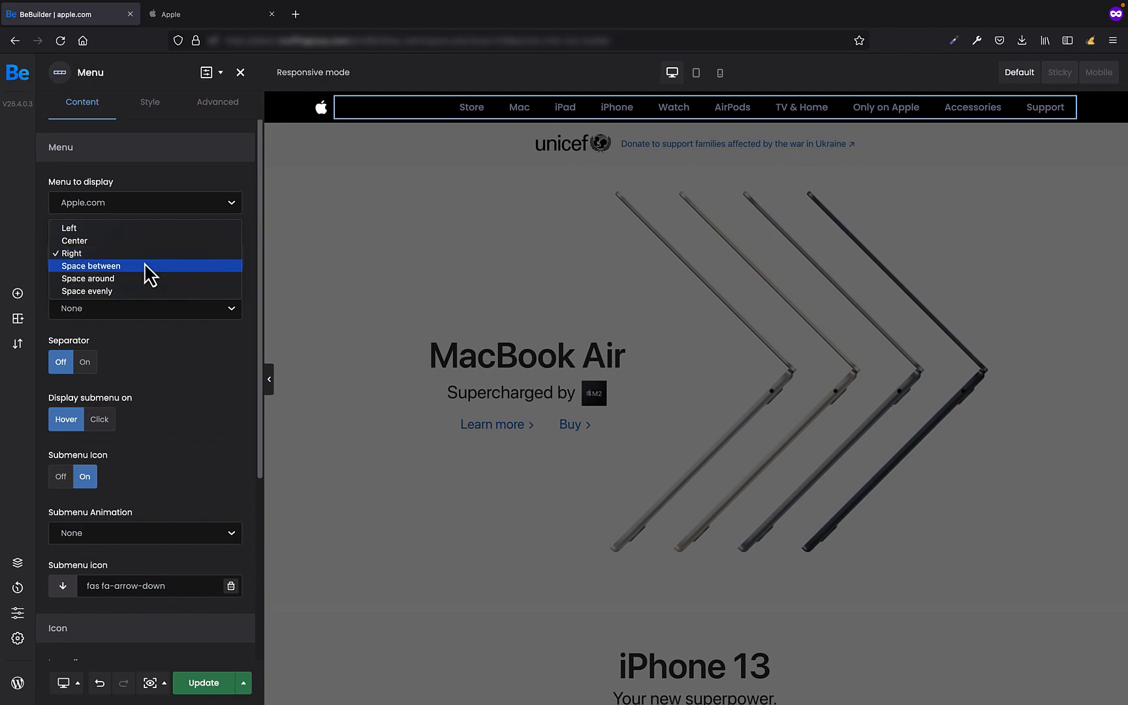
{"action": "left_click", "coordinate": [145, 267]}
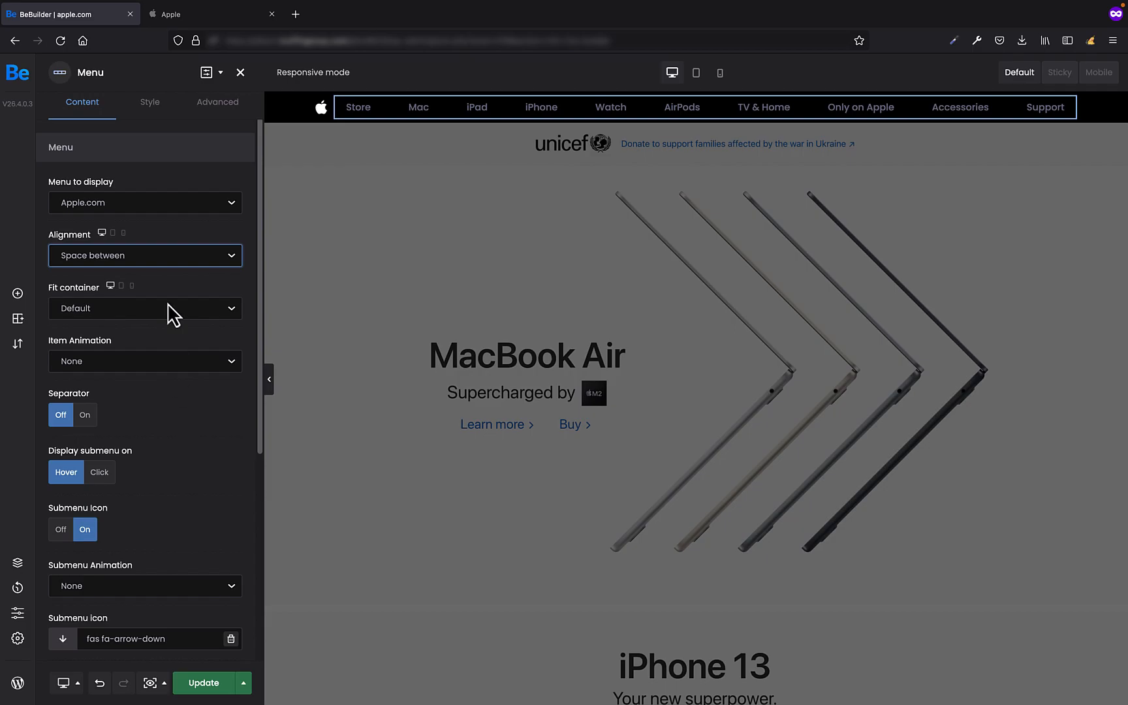
{"action": "scroll", "coordinate": [153, 383], "scroll_direction": "down", "scroll_amount": 5}
{"action": "scroll", "coordinate": [154, 383], "scroll_direction": "up", "scroll_amount": 5}
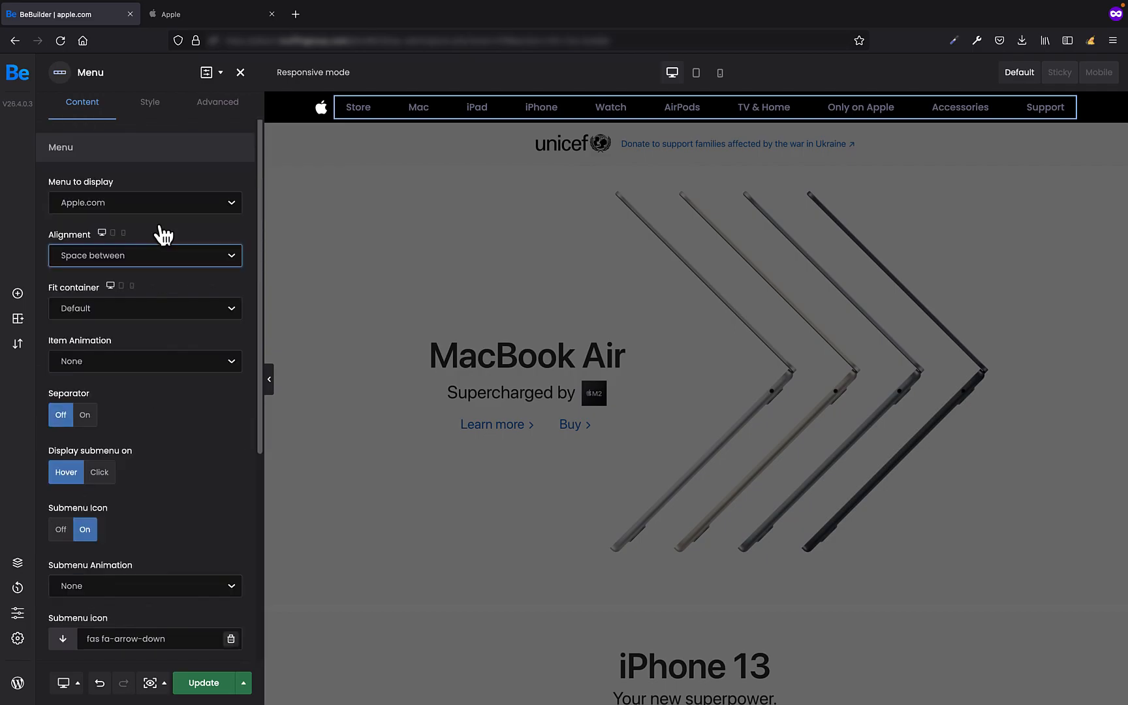
- Set the normal text color of the header menu items to #FFFFFF
{"action": "left_click", "coordinate": [149, 108]}
{"action": "left_click", "coordinate": [141, 157]}
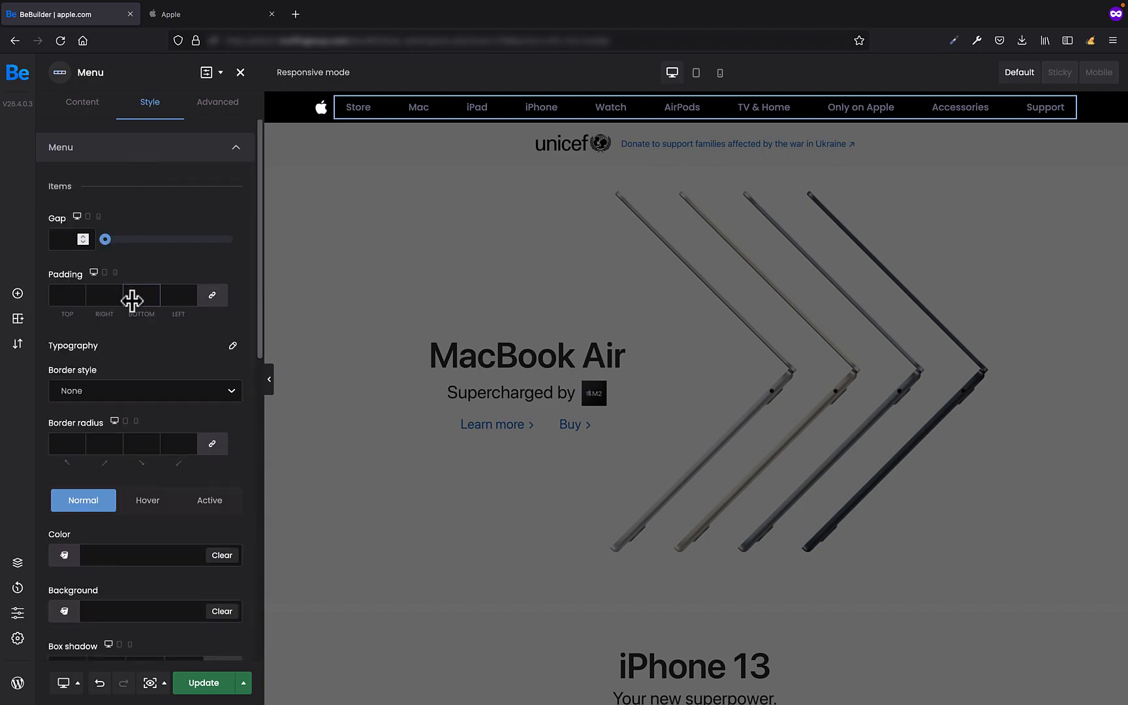
{"action": "scroll", "coordinate": [132, 302], "scroll_direction": "down", "scroll_amount": 9}
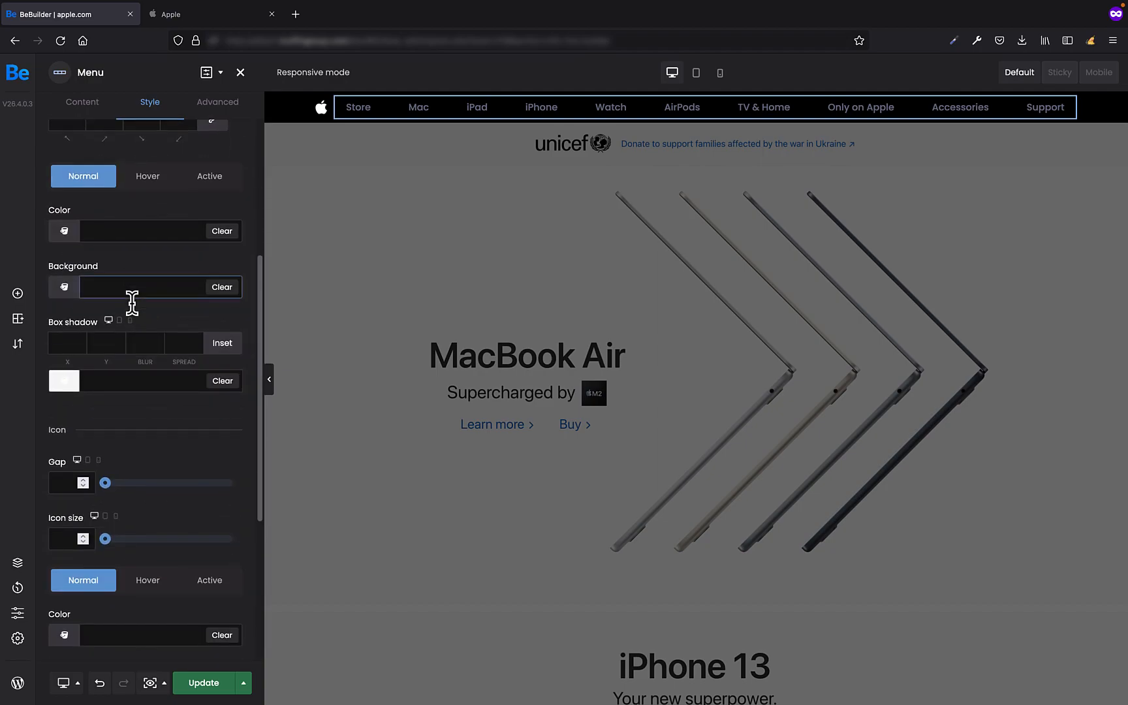
{"action": "scroll", "coordinate": [131, 307], "scroll_direction": "up", "scroll_amount": 6}
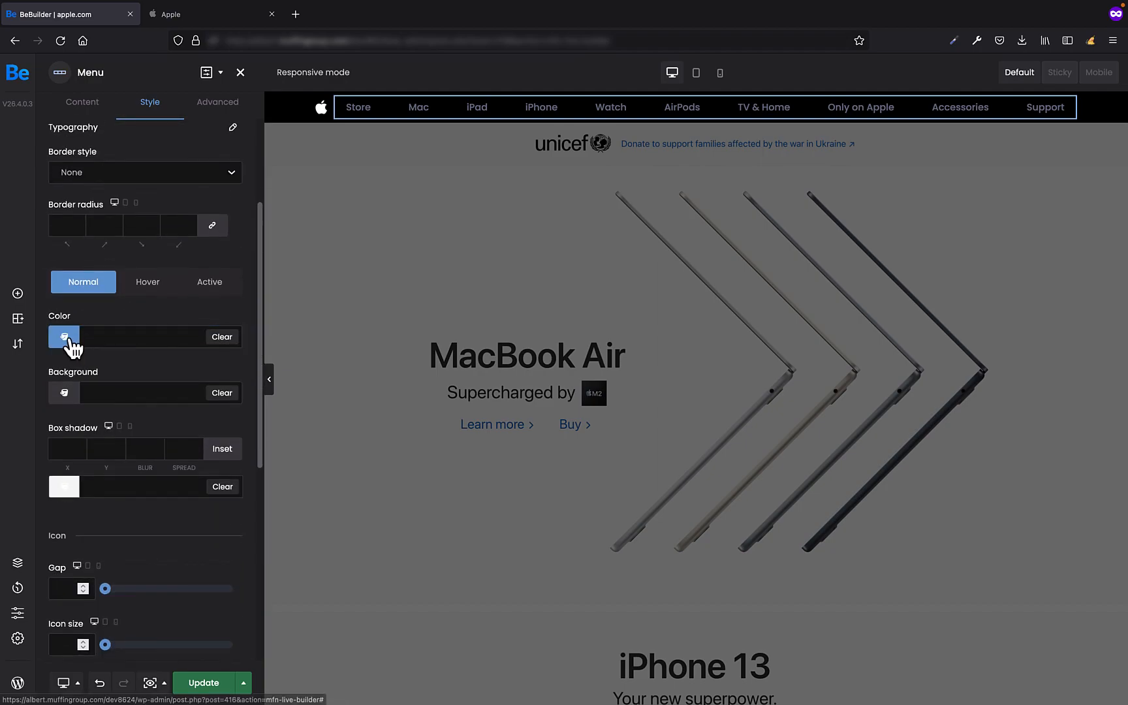
{"action": "left_click", "coordinate": [65, 339]}
{"action": "left_click_drag", "start_coordinate": [143, 393], "coordinate": [48, 356]}
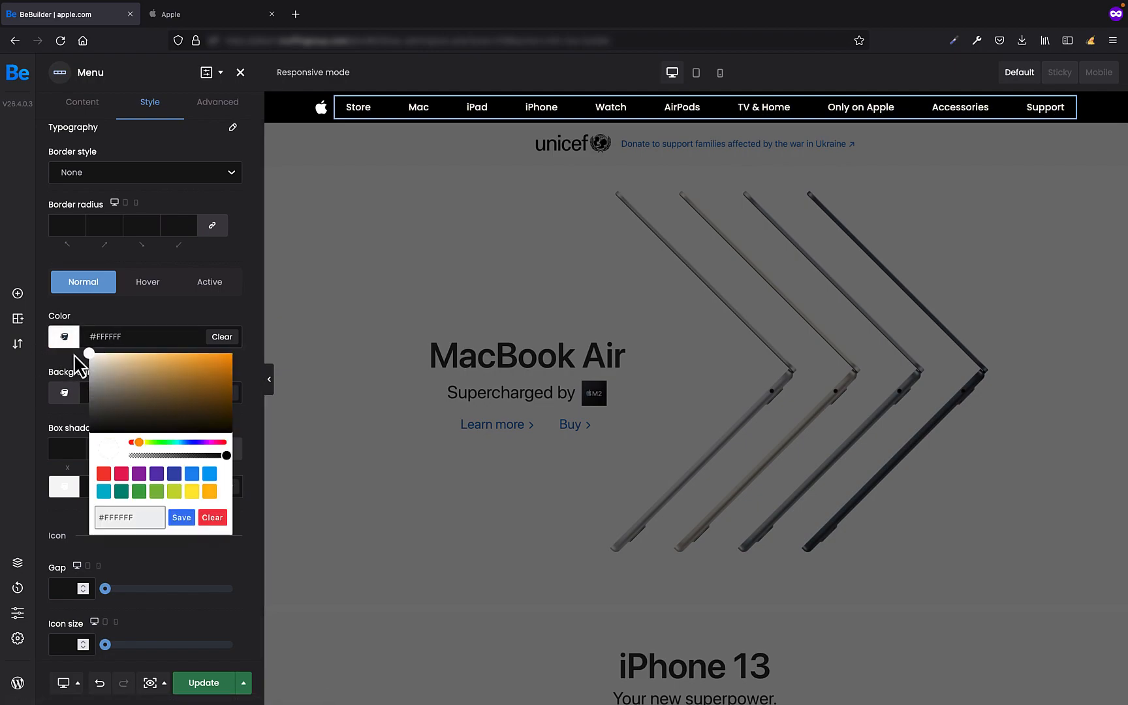
{"action": "left_click", "coordinate": [246, 315]}
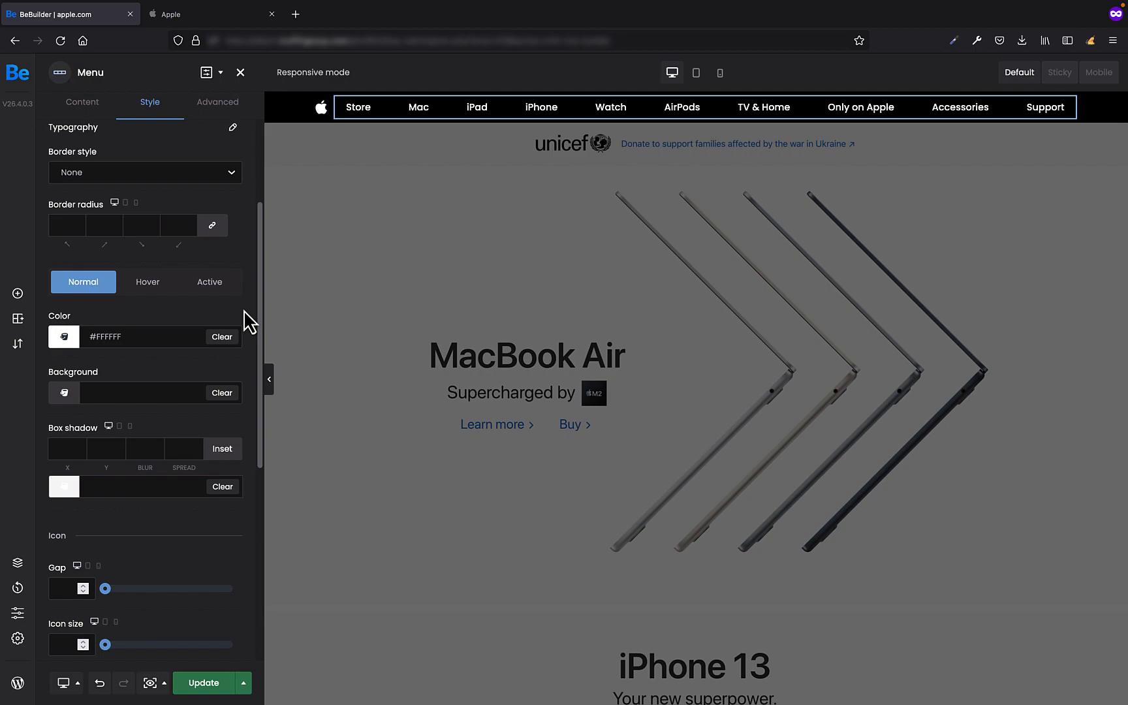
- Add an Icon element at the end of the header bar after the menu and set its type to Search
{"action": "left_click", "coordinate": [17, 318]}
{"action": "double_click", "coordinate": [129, 121]}
{"action": "type", "text": "icon"}
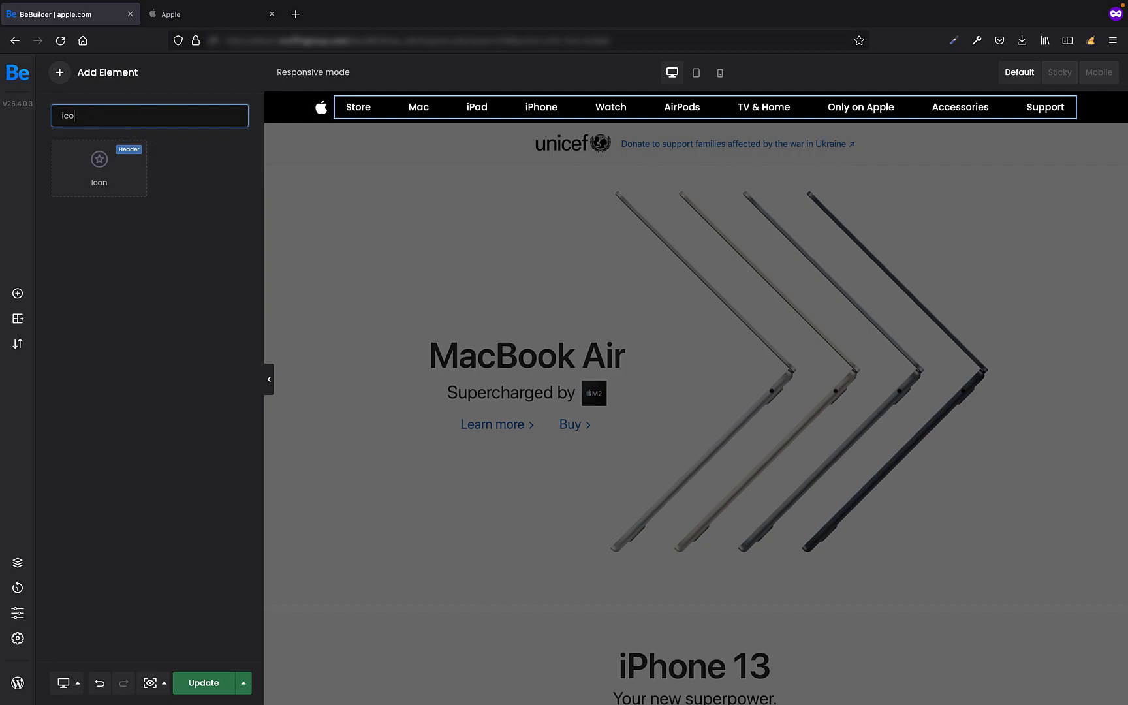
{"action": "left_click_drag", "start_coordinate": [103, 187], "coordinate": [983, 117]}
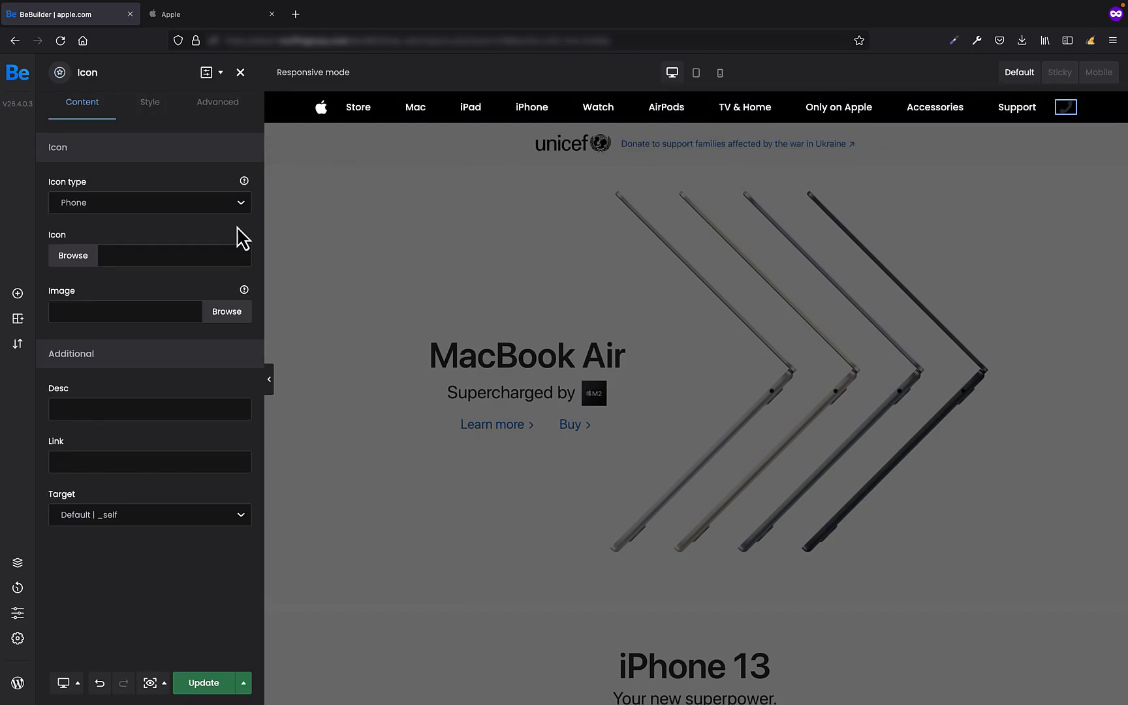
{"action": "left_click", "coordinate": [101, 203]}
{"action": "left_click", "coordinate": [104, 225]}
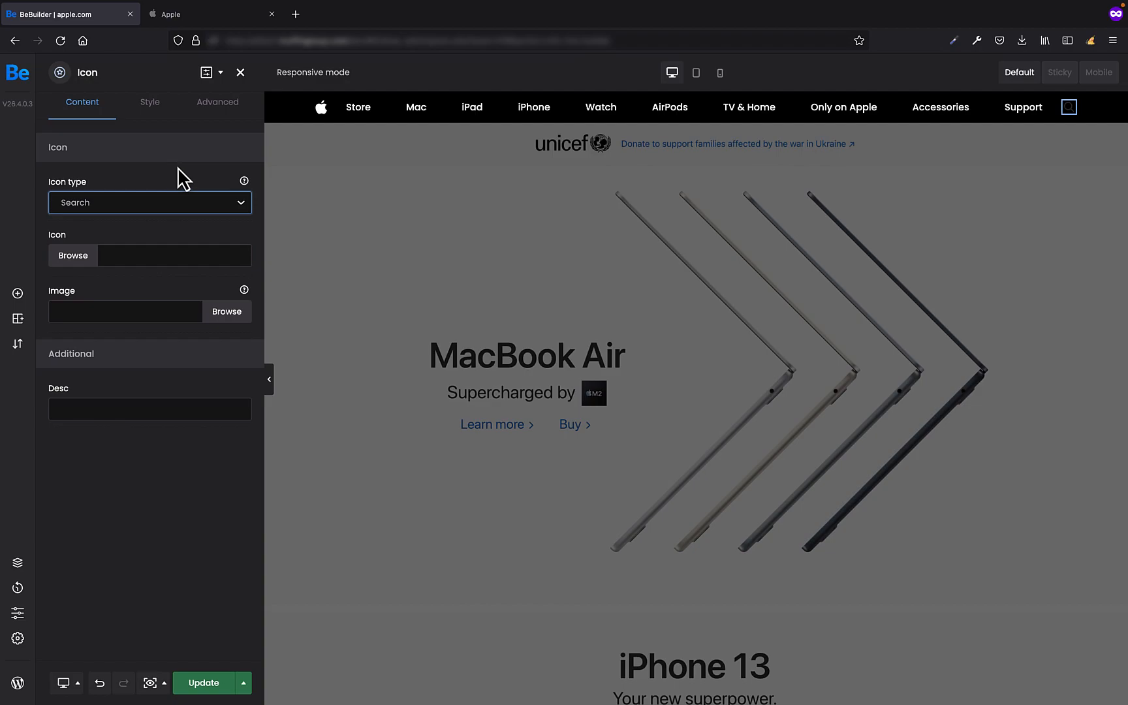
- Set the search icon's normal icon color to #FFFFFF
{"action": "left_click", "coordinate": [150, 103]}
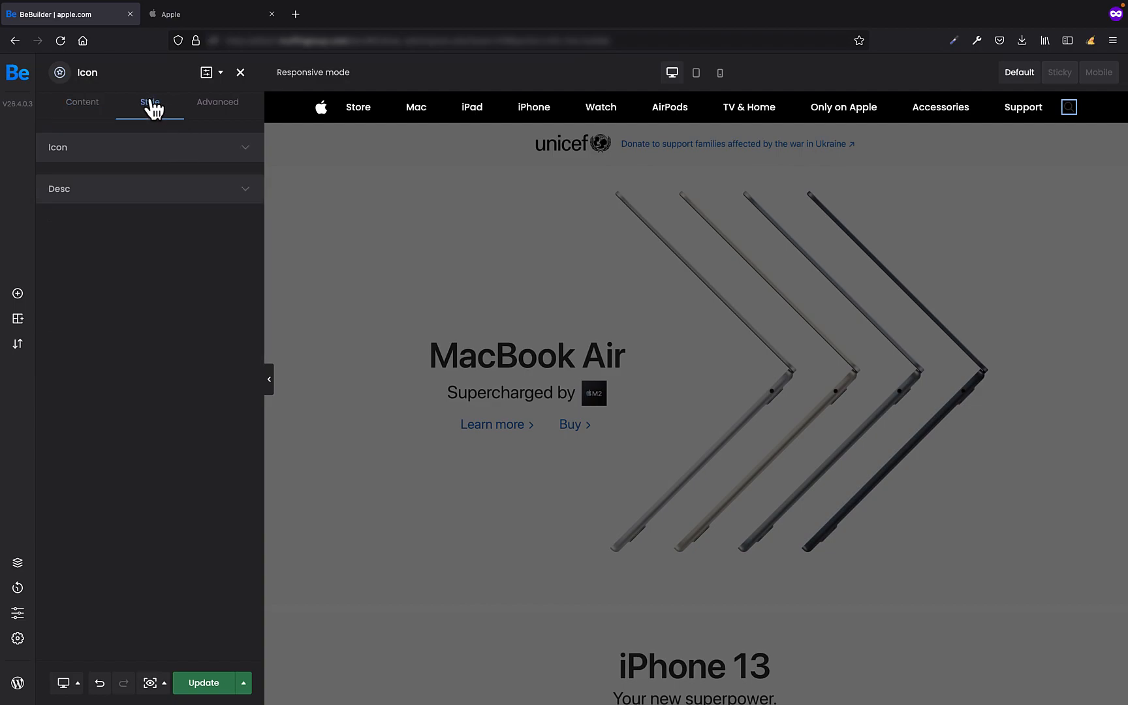
{"action": "left_click", "coordinate": [133, 158]}
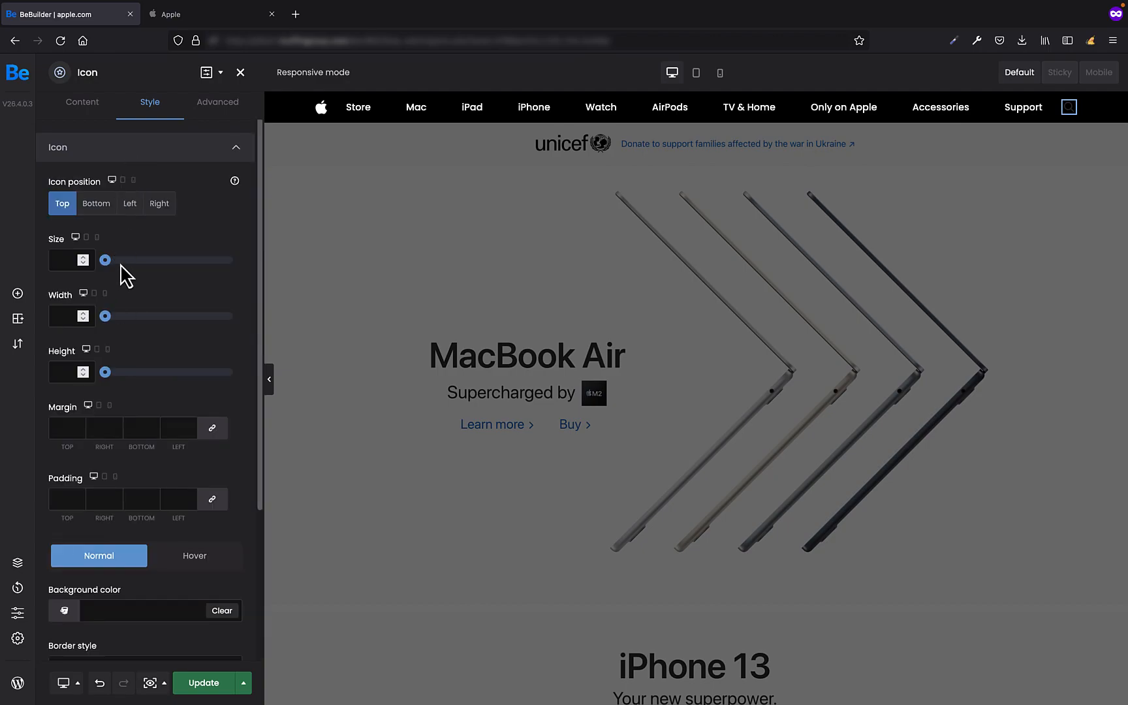
{"action": "scroll", "coordinate": [146, 409], "scroll_direction": "down", "scroll_amount": 3}
{"action": "left_click", "coordinate": [69, 530]}
{"action": "left_click", "coordinate": [63, 600]}
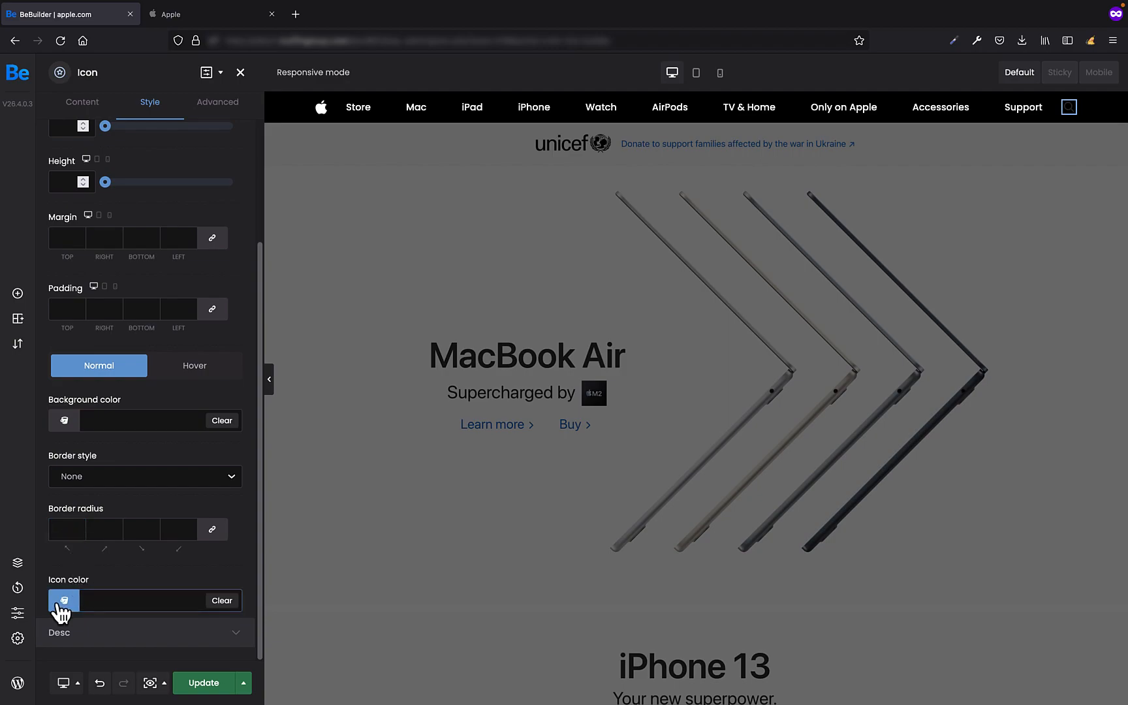
{"action": "left_click", "coordinate": [242, 399]}
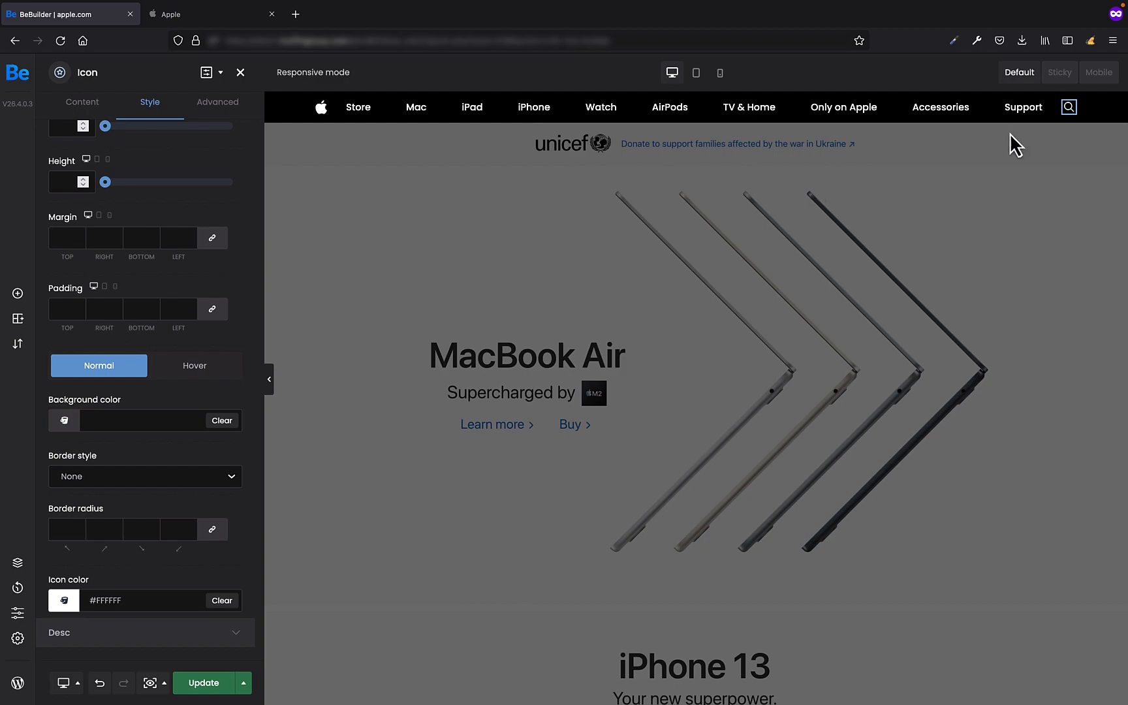
- Duplicate the search icon, make the copy a Shop cart icon, and hide its cart total and icon count
{"action": "left_click", "coordinate": [1091, 110]}
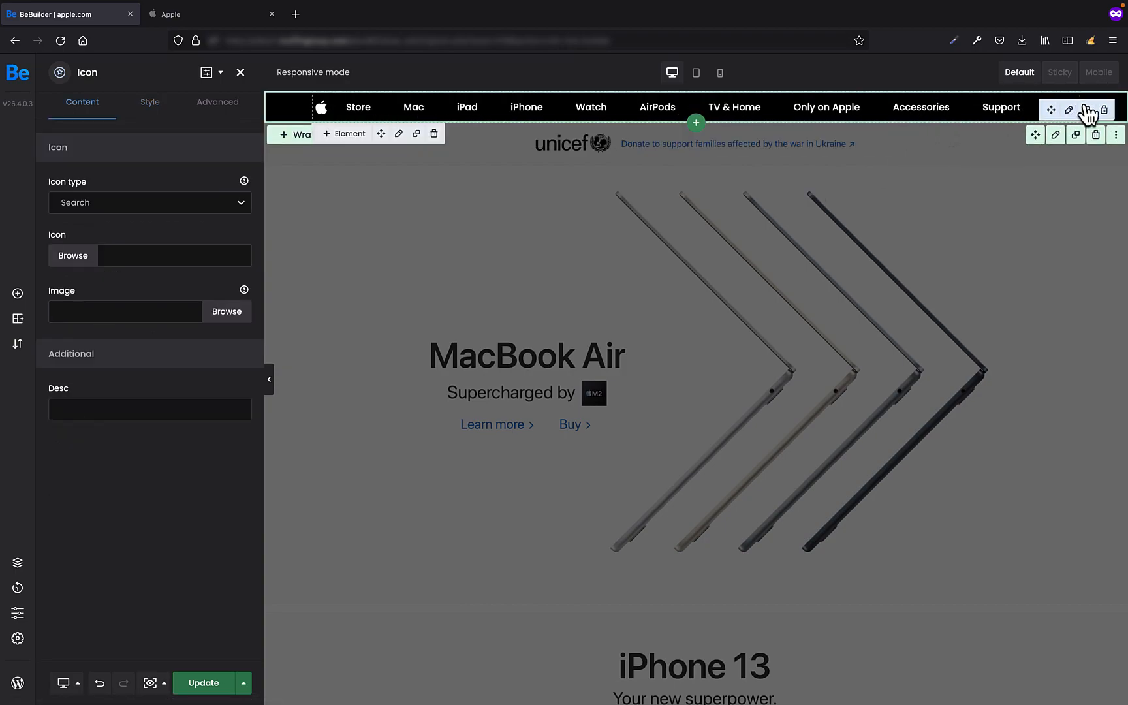
{"action": "mouse_move", "coordinate": [1073, 101]}
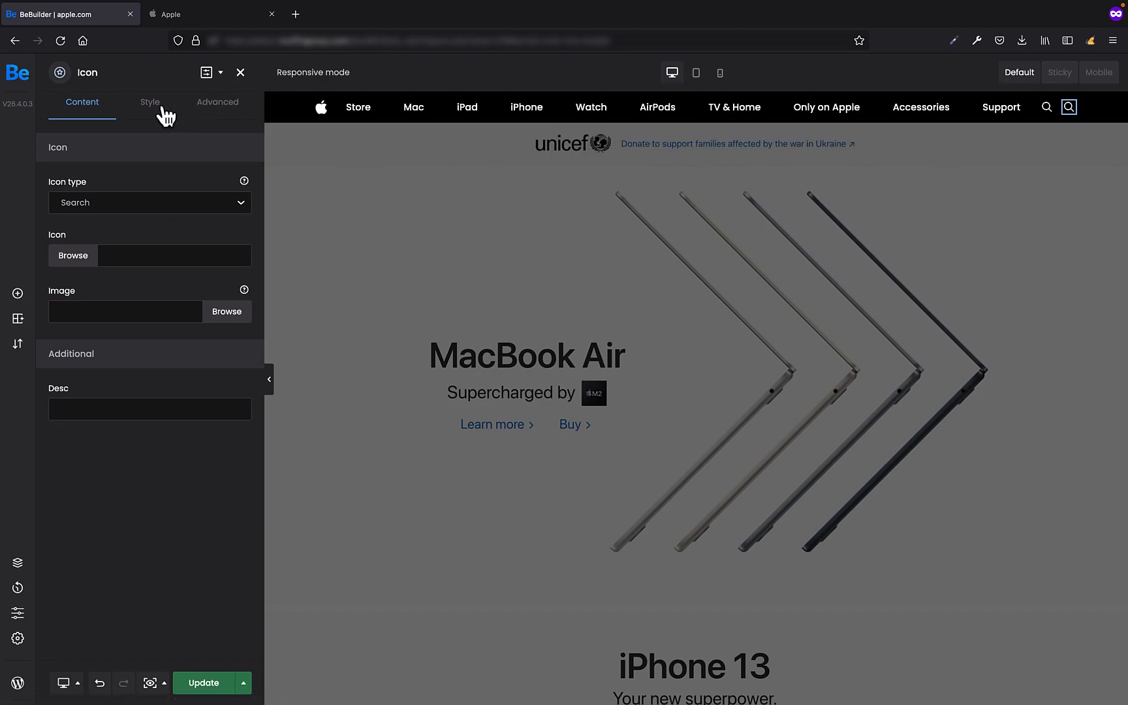
{"action": "left_click", "coordinate": [120, 205]}
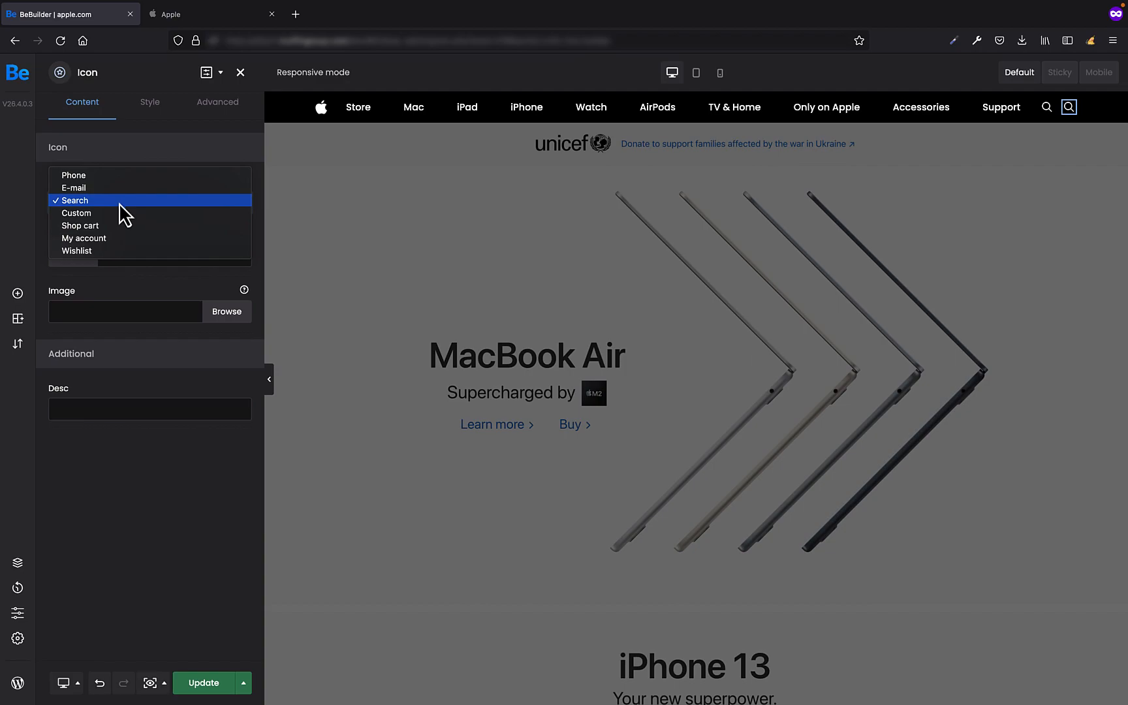
{"action": "left_click", "coordinate": [116, 226]}
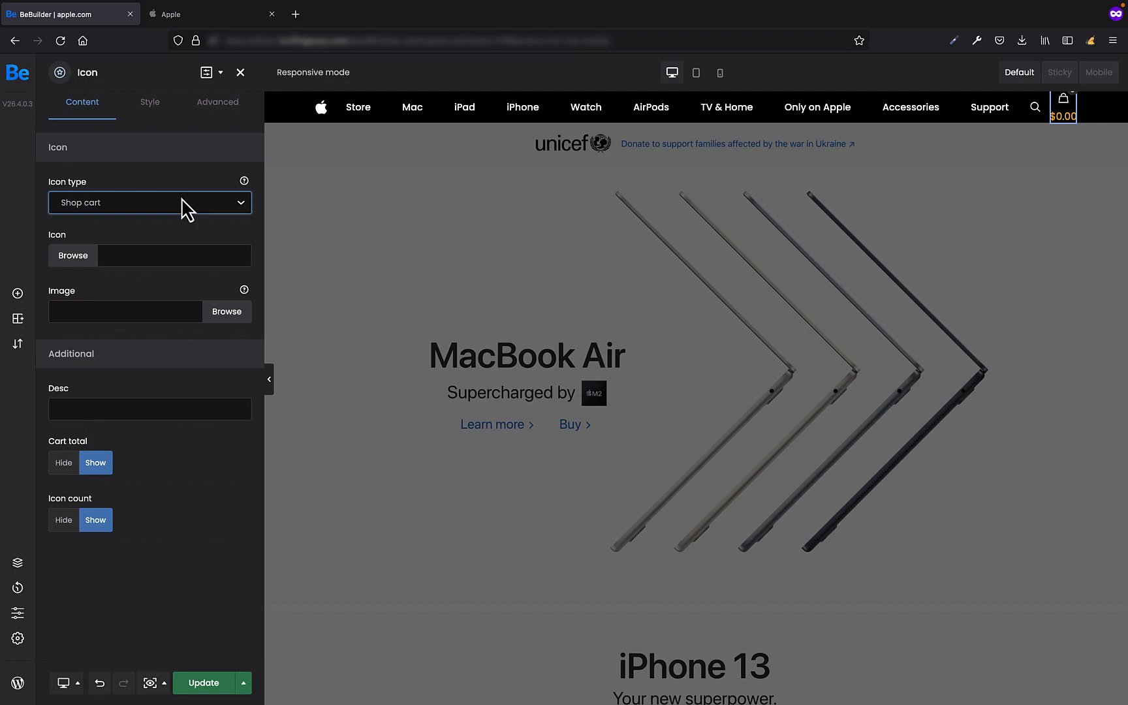
{"action": "left_click", "coordinate": [64, 463]}
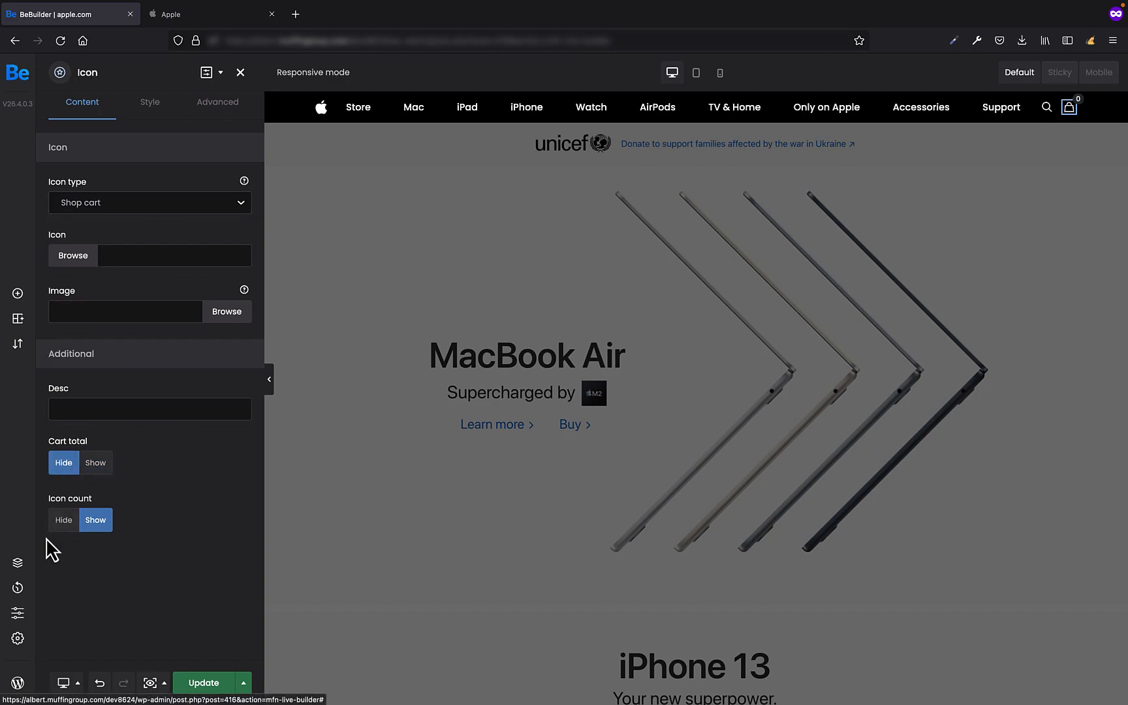
{"action": "left_click", "coordinate": [63, 520]}
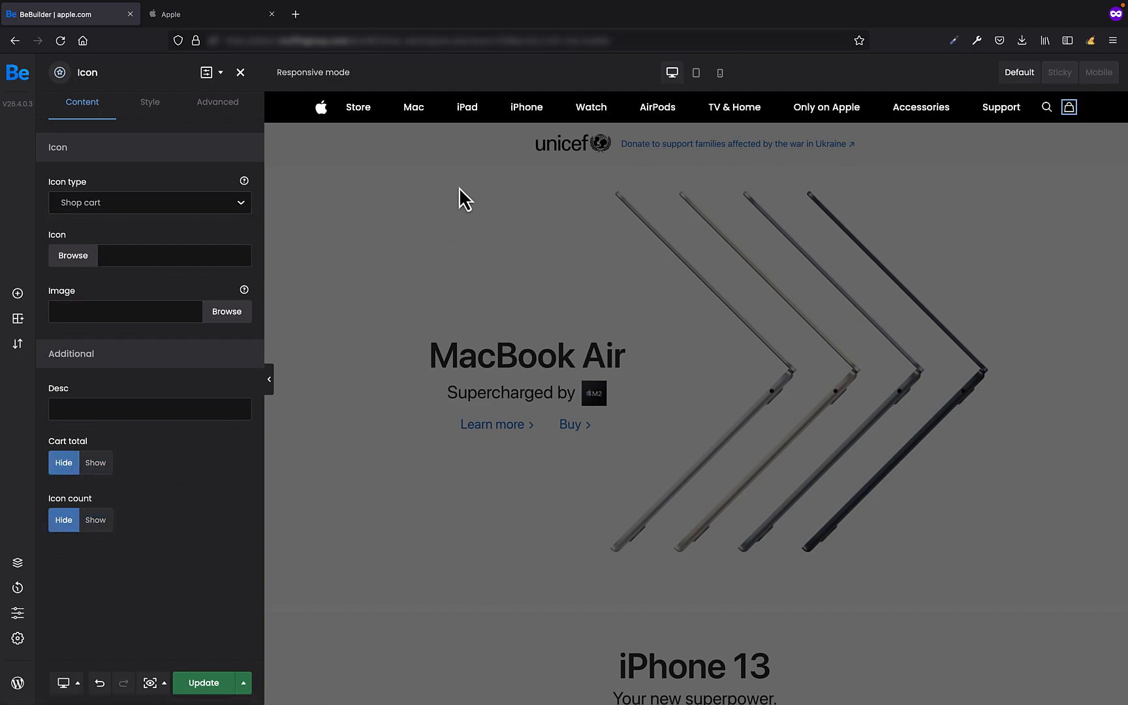
- Compare the header with the Apple site's menu bar and set the apple icon's size to 20
{"action": "left_click", "coordinate": [294, 108]}
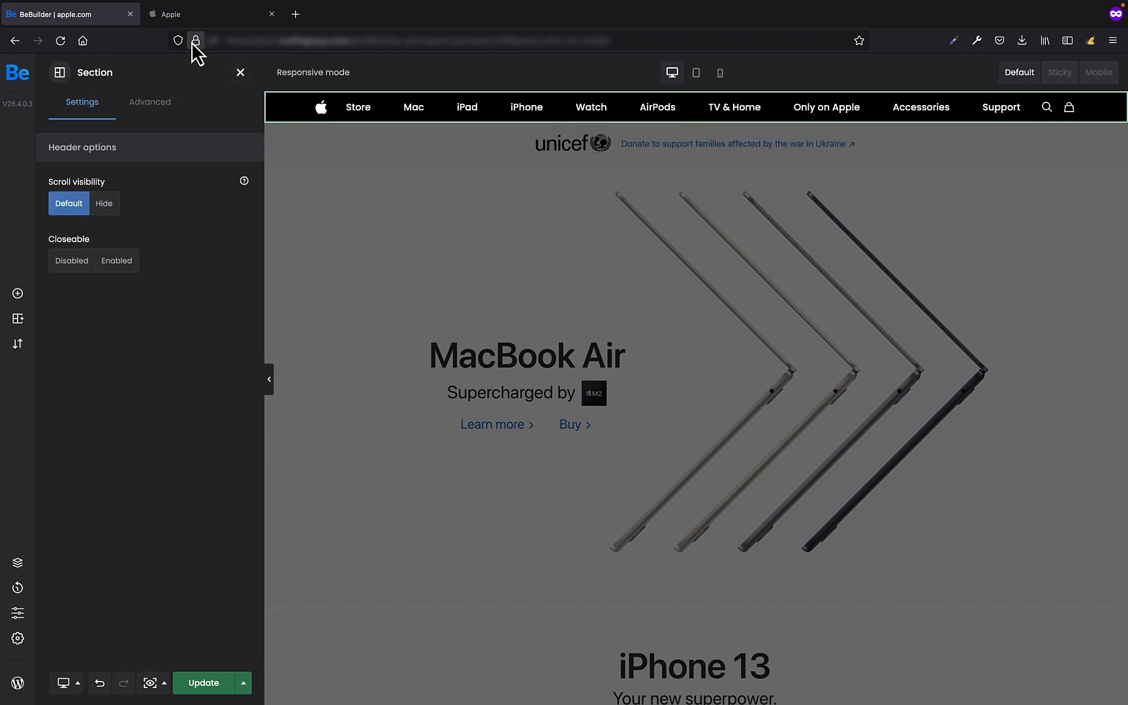
{"action": "left_click", "coordinate": [188, 20]}
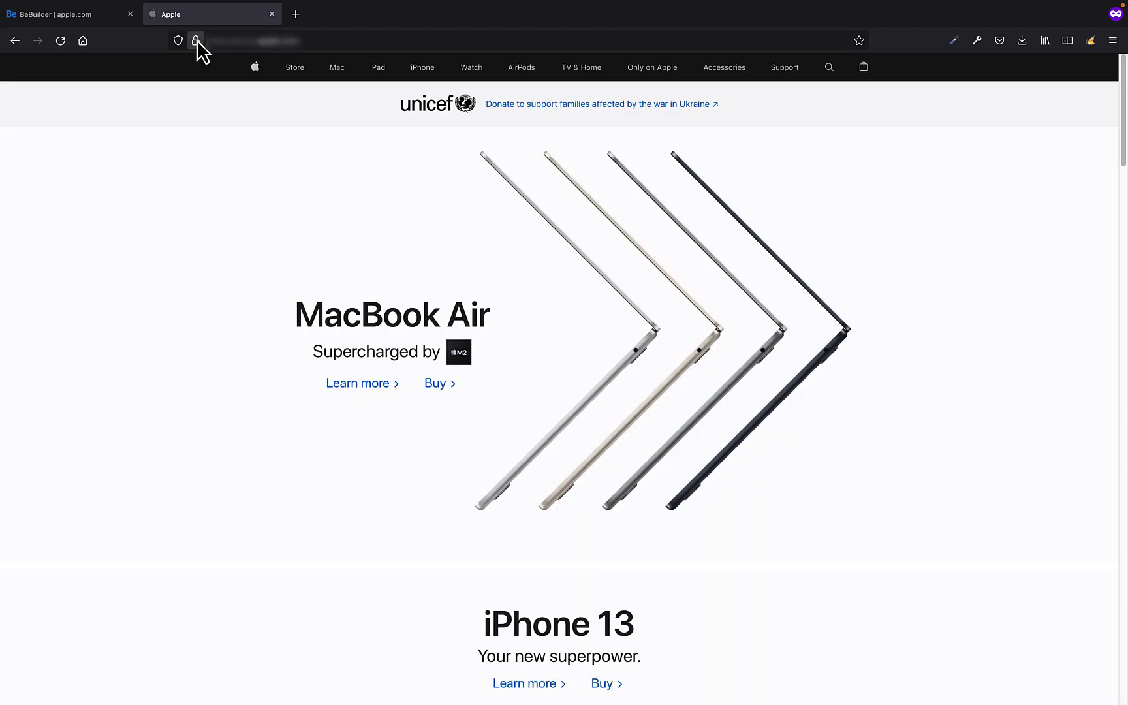
{"action": "left_click", "coordinate": [82, 15]}
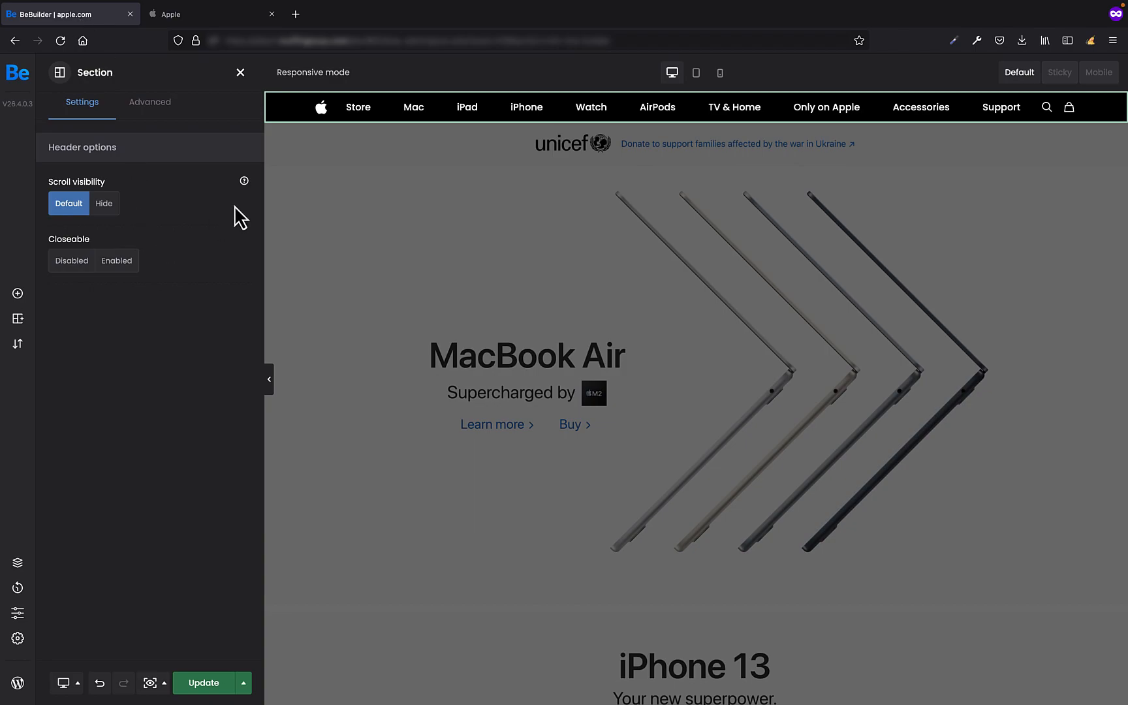
{"action": "mouse_move", "coordinate": [337, 117]}
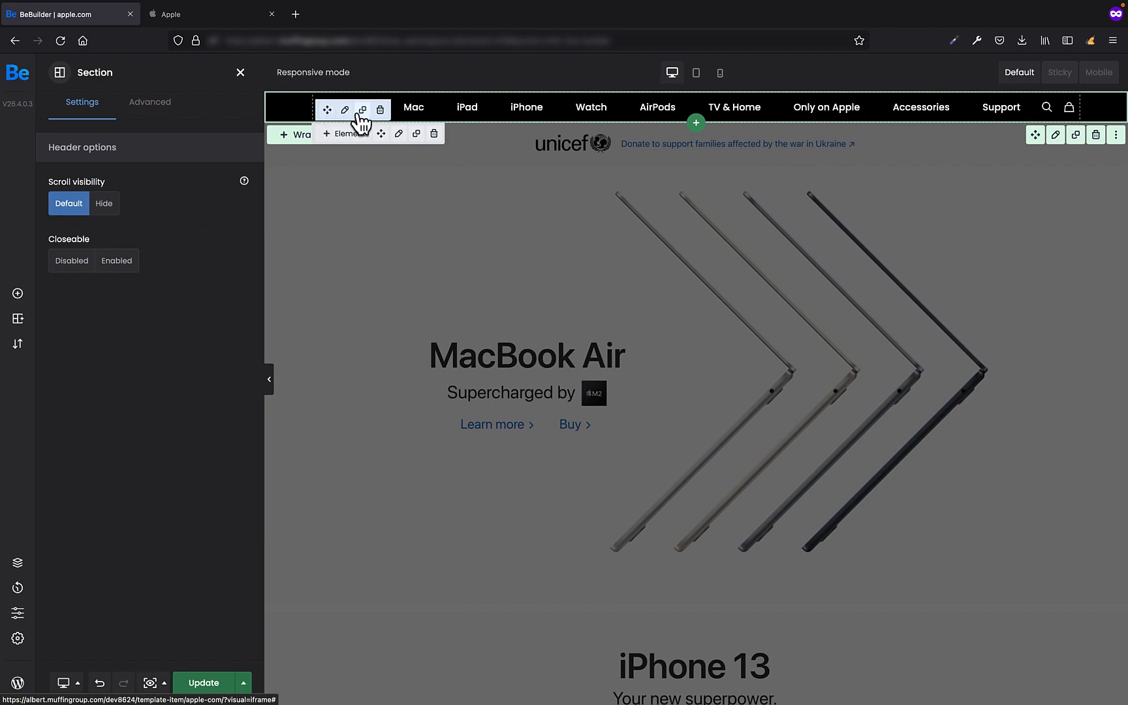
{"action": "left_click", "coordinate": [345, 111]}
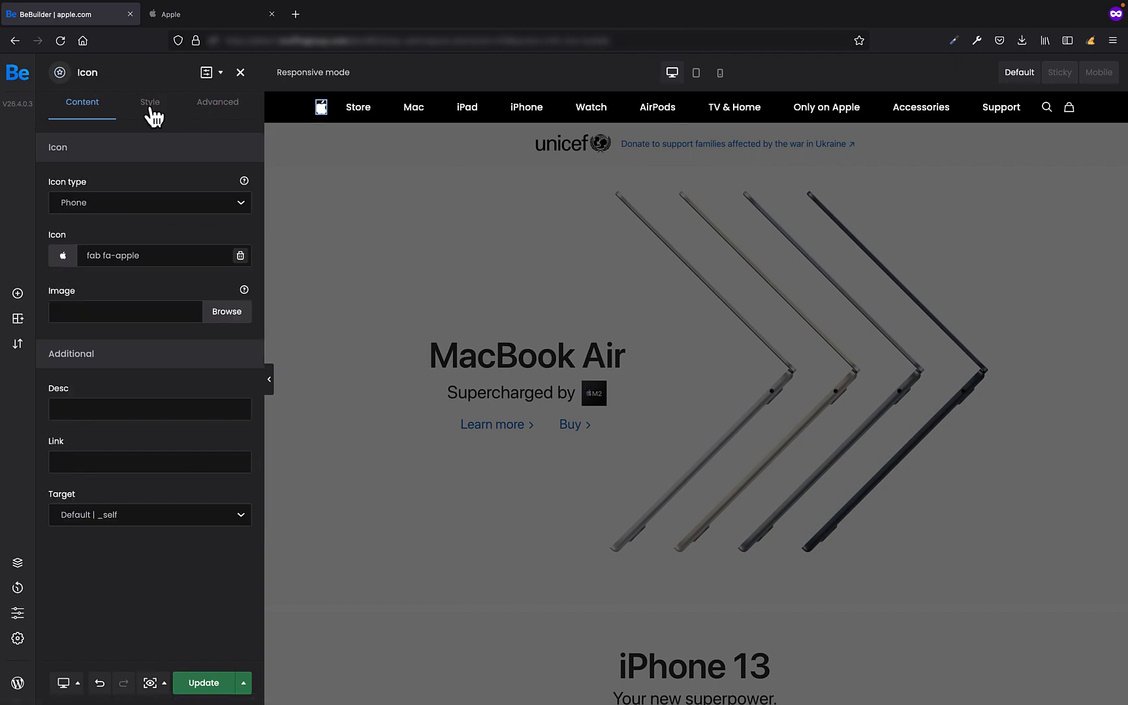
{"action": "left_click", "coordinate": [150, 110]}
{"action": "left_click", "coordinate": [173, 155]}
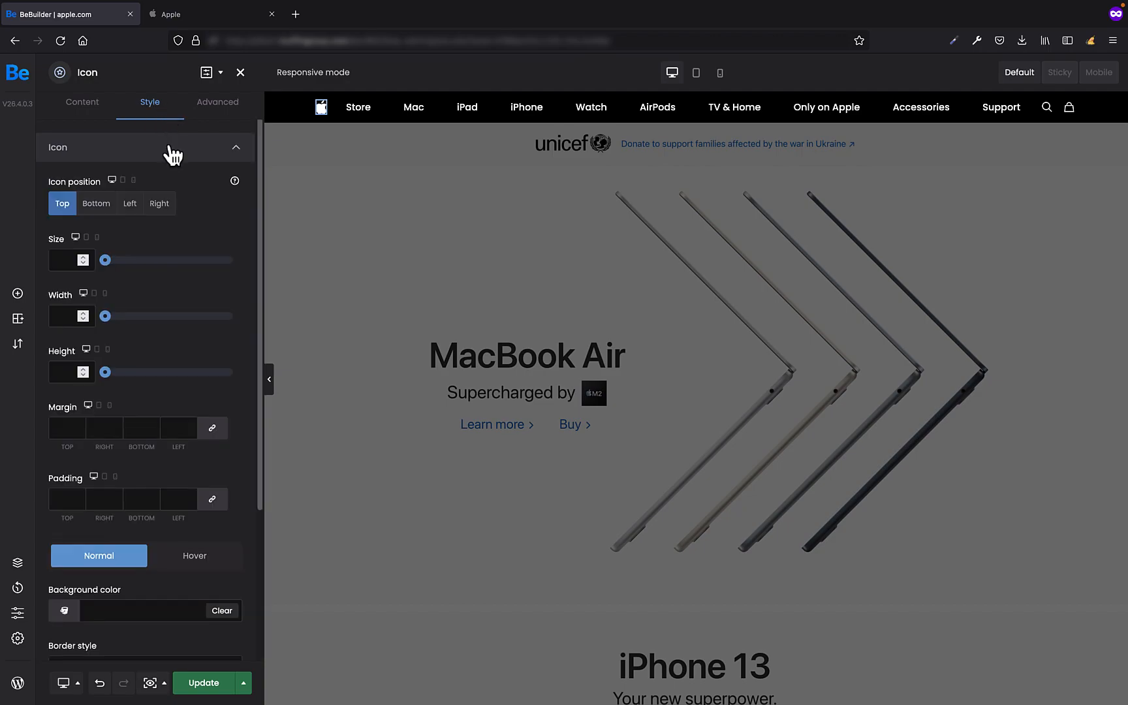
{"action": "left_click", "coordinate": [111, 259]}
{"action": "left_click_drag", "start_coordinate": [117, 265], "coordinate": [125, 267]}
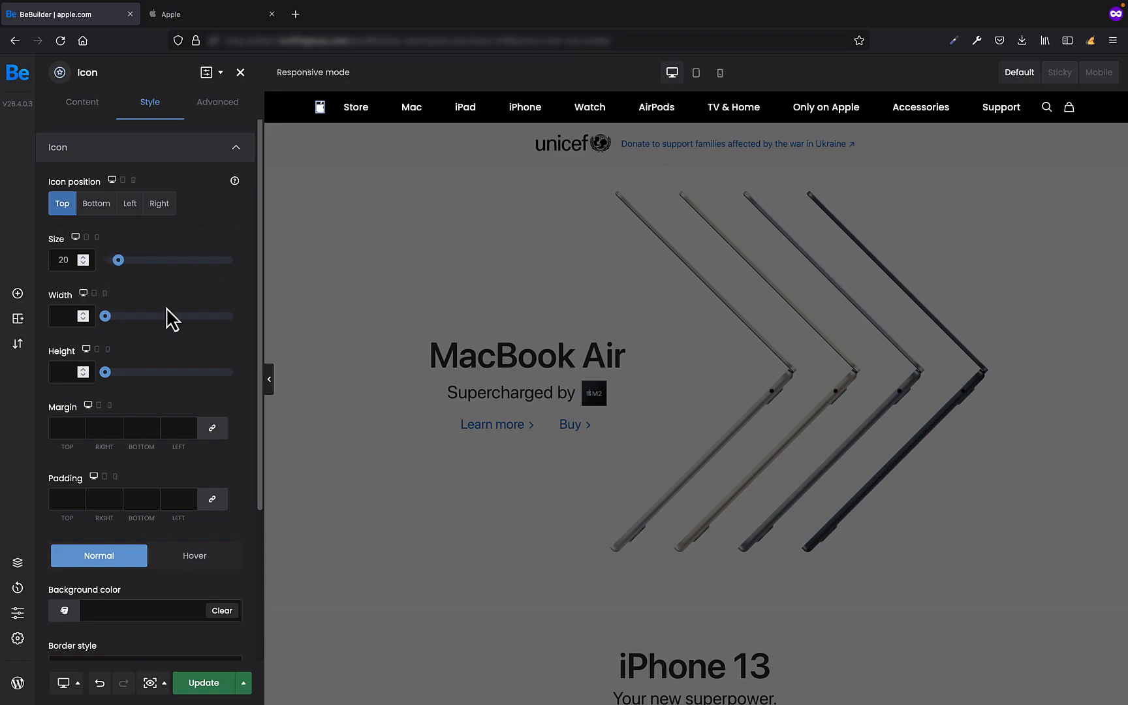
{"action": "scroll", "coordinate": [180, 344], "scroll_direction": "down", "scroll_amount": 3}
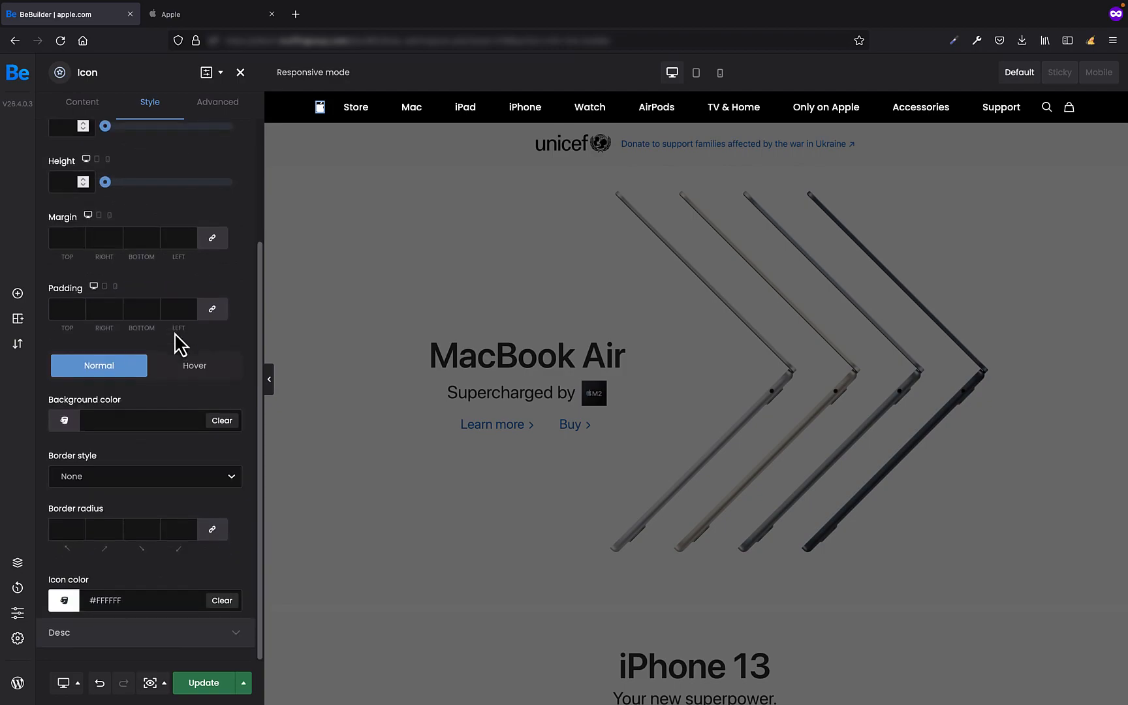
- Set the header menu items' typography size to 12 px
{"action": "scroll", "coordinate": [176, 341], "scroll_direction": "up", "scroll_amount": 3}
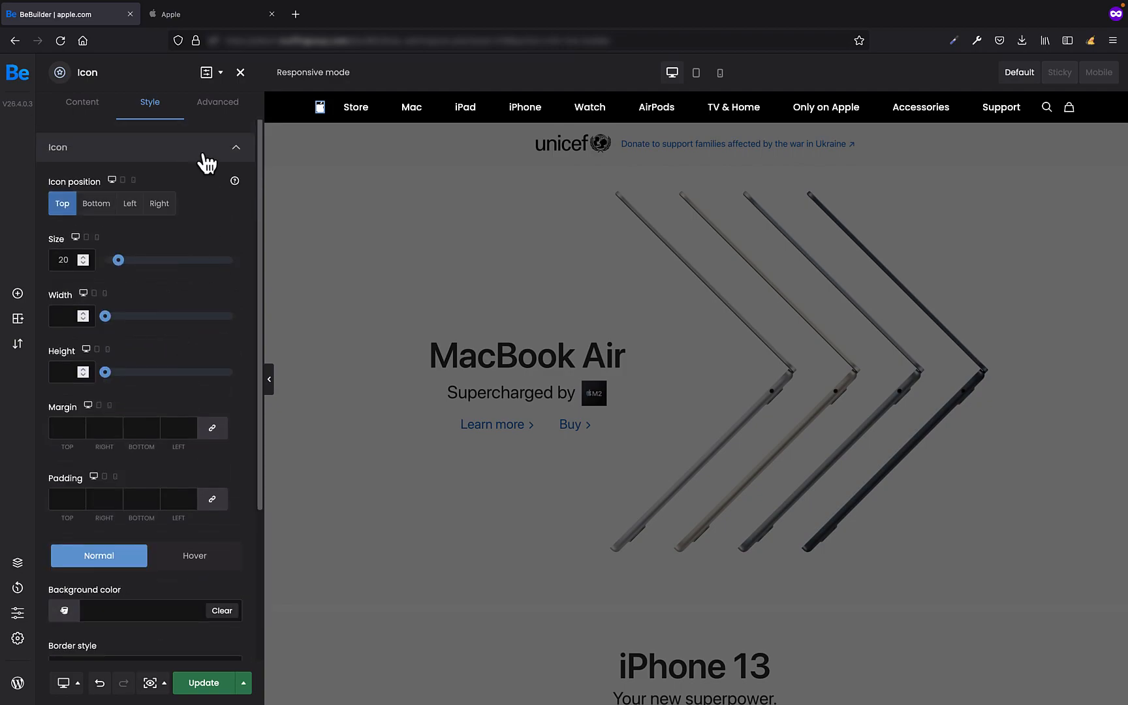
{"action": "left_click", "coordinate": [484, 113]}
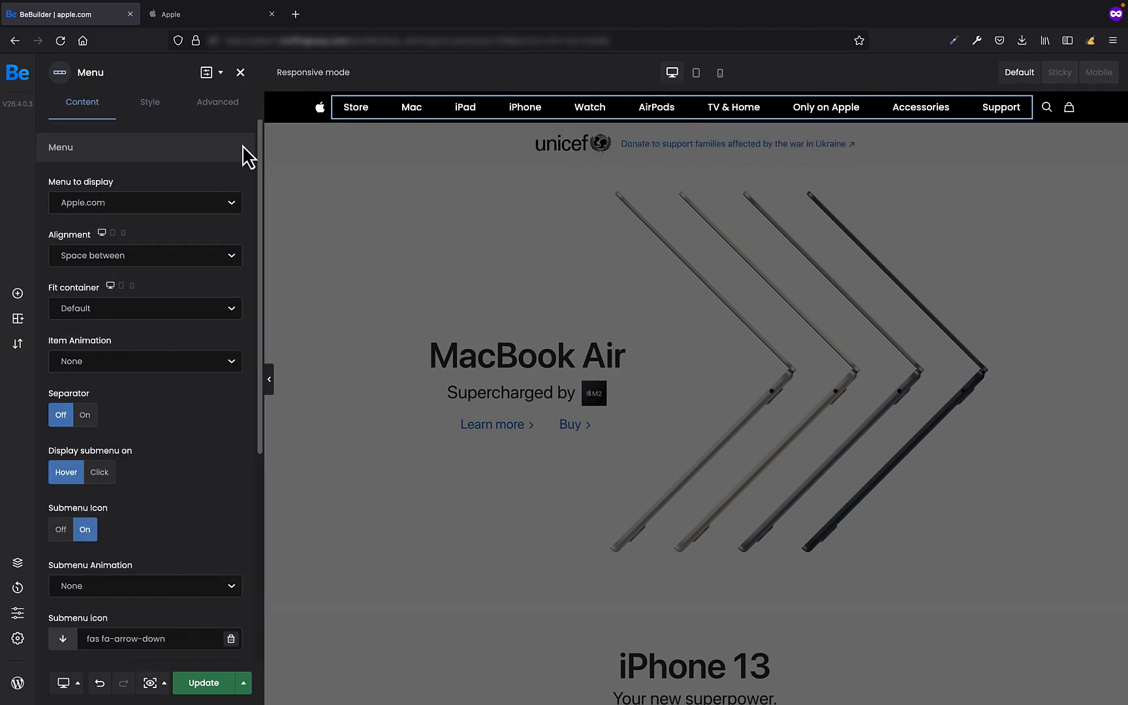
{"action": "left_click", "coordinate": [150, 107]}
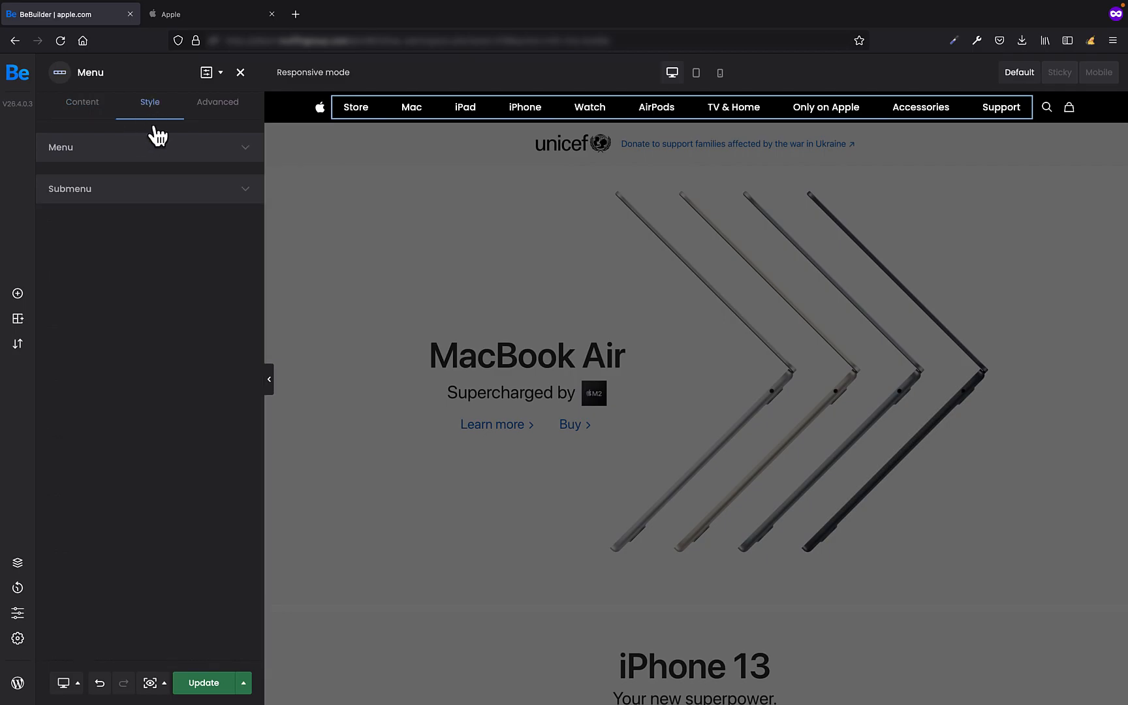
{"action": "left_click", "coordinate": [197, 152]}
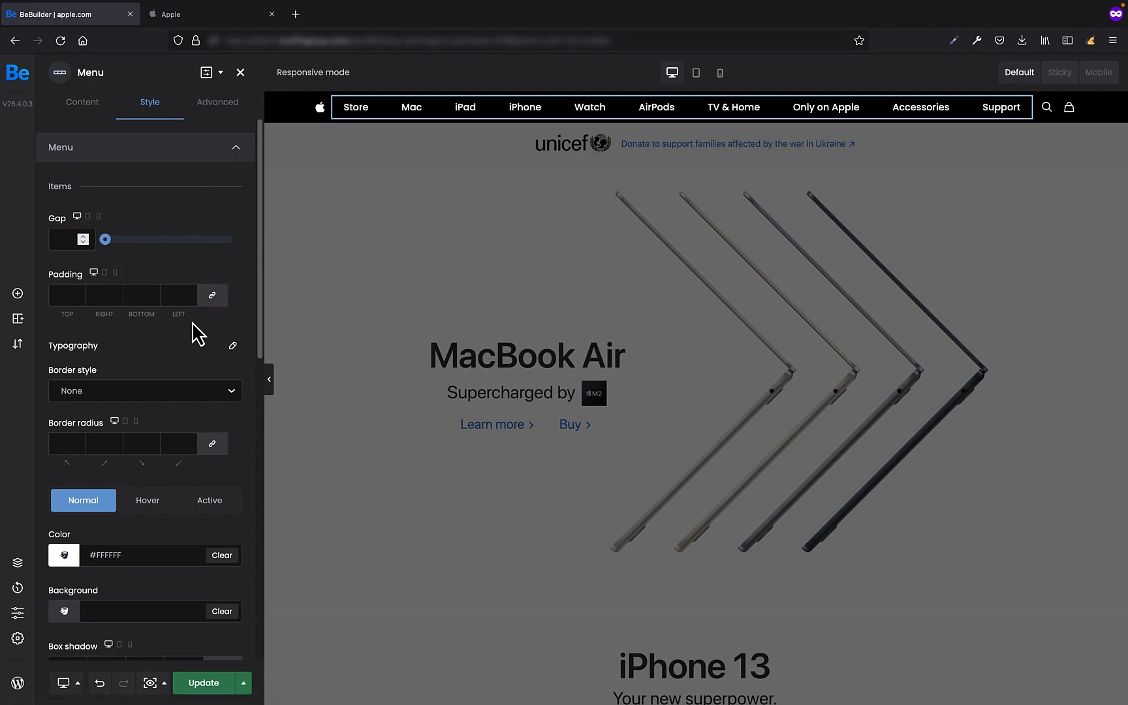
{"action": "left_click", "coordinate": [233, 346]}
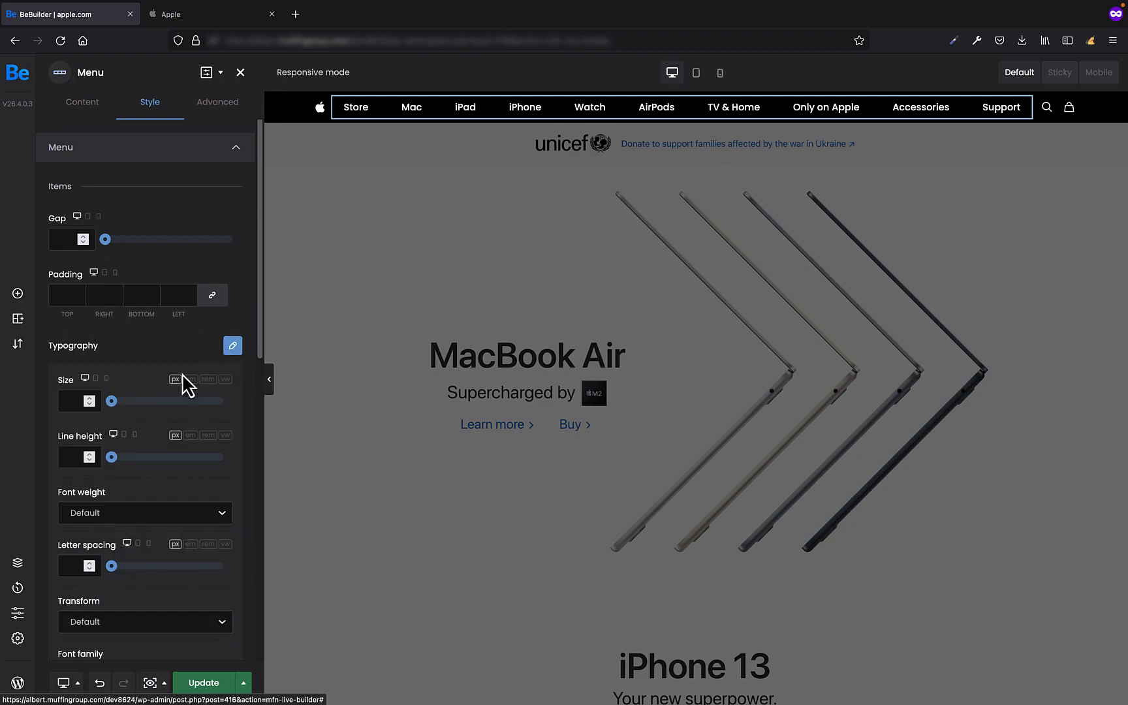
{"action": "left_click_drag", "start_coordinate": [111, 405], "coordinate": [131, 414]}
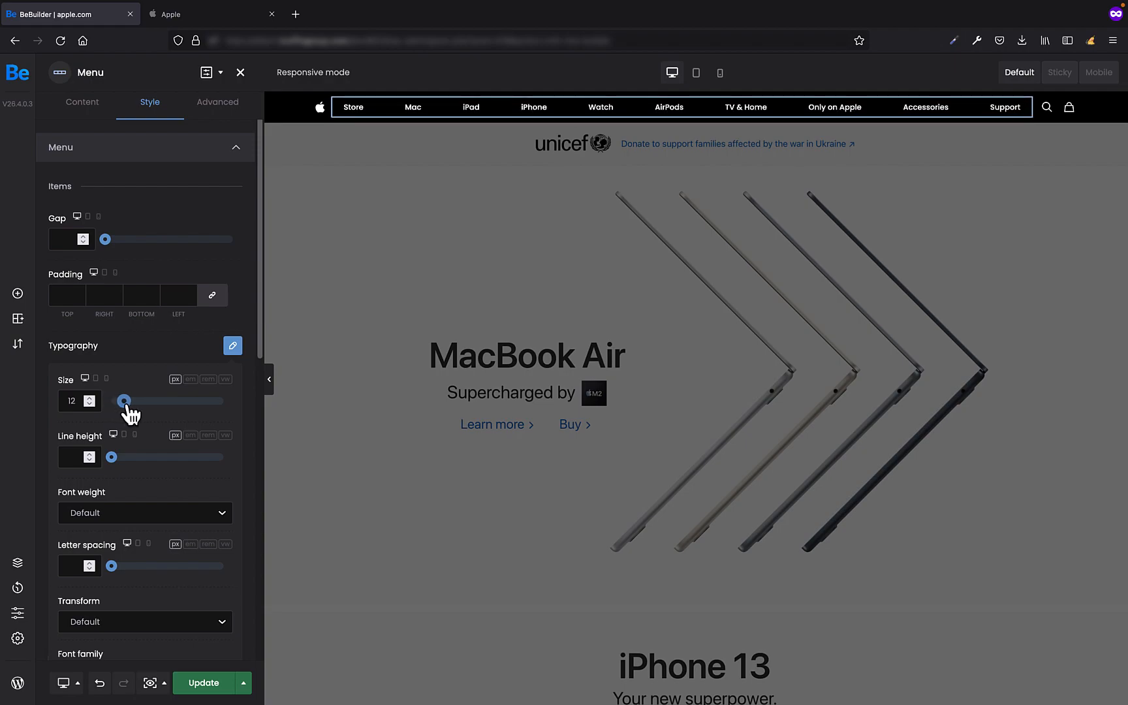
- Set the header menu items' font weight to 300 and close the typography options
{"action": "scroll", "coordinate": [130, 412], "scroll_direction": "down", "scroll_amount": 2}
{"action": "left_click", "coordinate": [124, 437]}
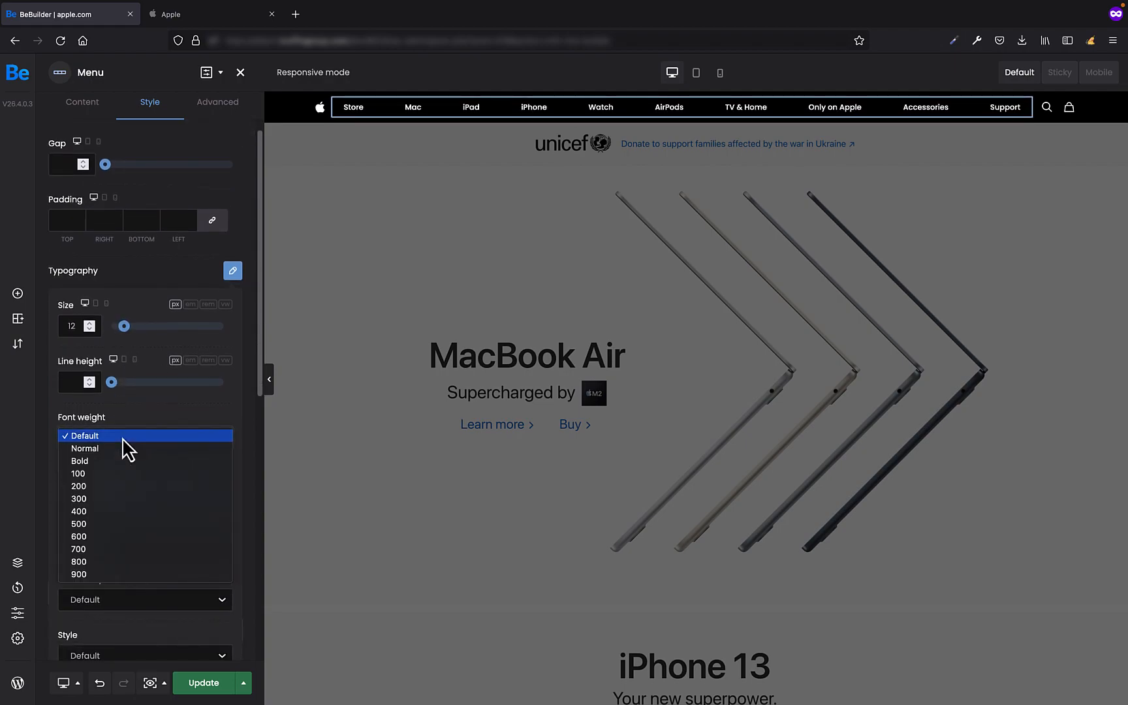
{"action": "left_click", "coordinate": [107, 499]}
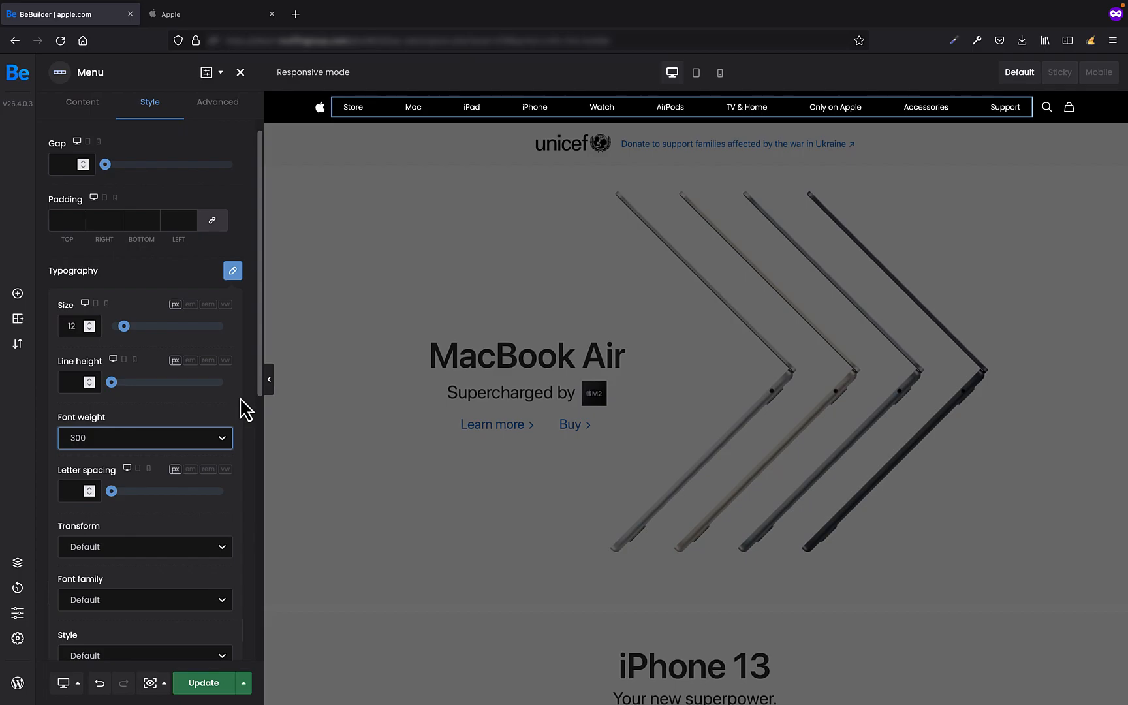
{"action": "scroll", "coordinate": [232, 405], "scroll_direction": "down", "scroll_amount": 5}
{"action": "scroll", "coordinate": [234, 395], "scroll_direction": "up", "scroll_amount": 3}
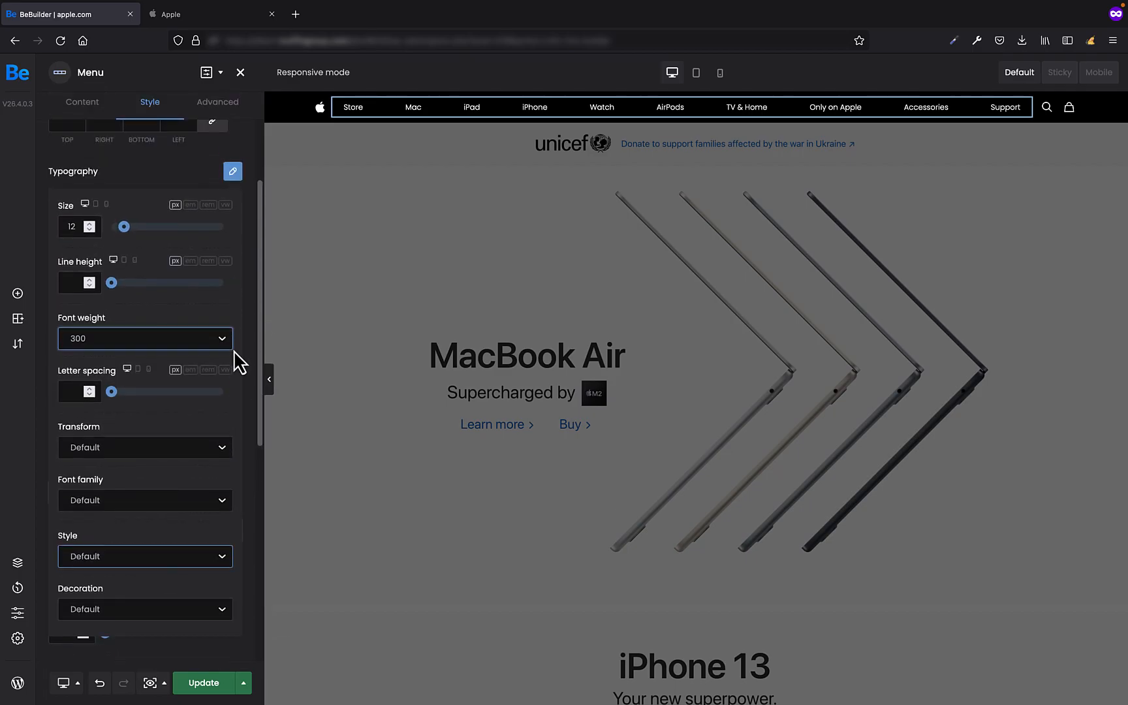
{"action": "left_click", "coordinate": [231, 172]}
{"action": "scroll", "coordinate": [243, 267], "scroll_direction": "up", "scroll_amount": 1}
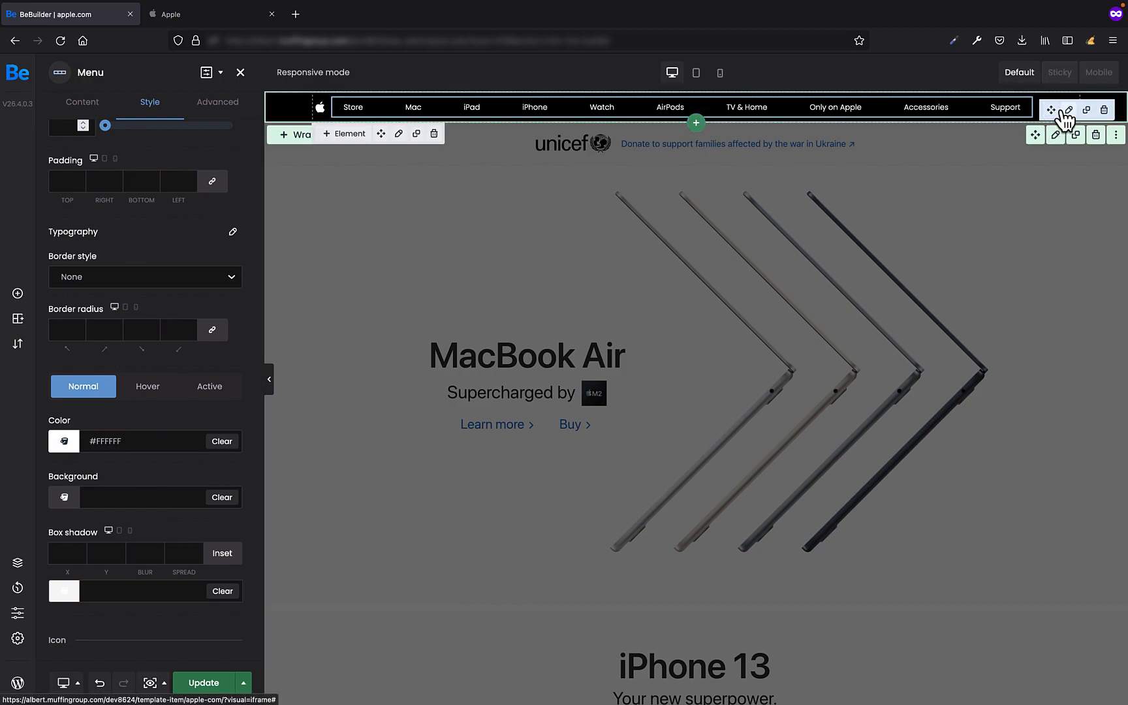
- Set the search icon's size to 20
{"action": "left_click", "coordinate": [1069, 111]}
{"action": "left_click", "coordinate": [153, 110]}
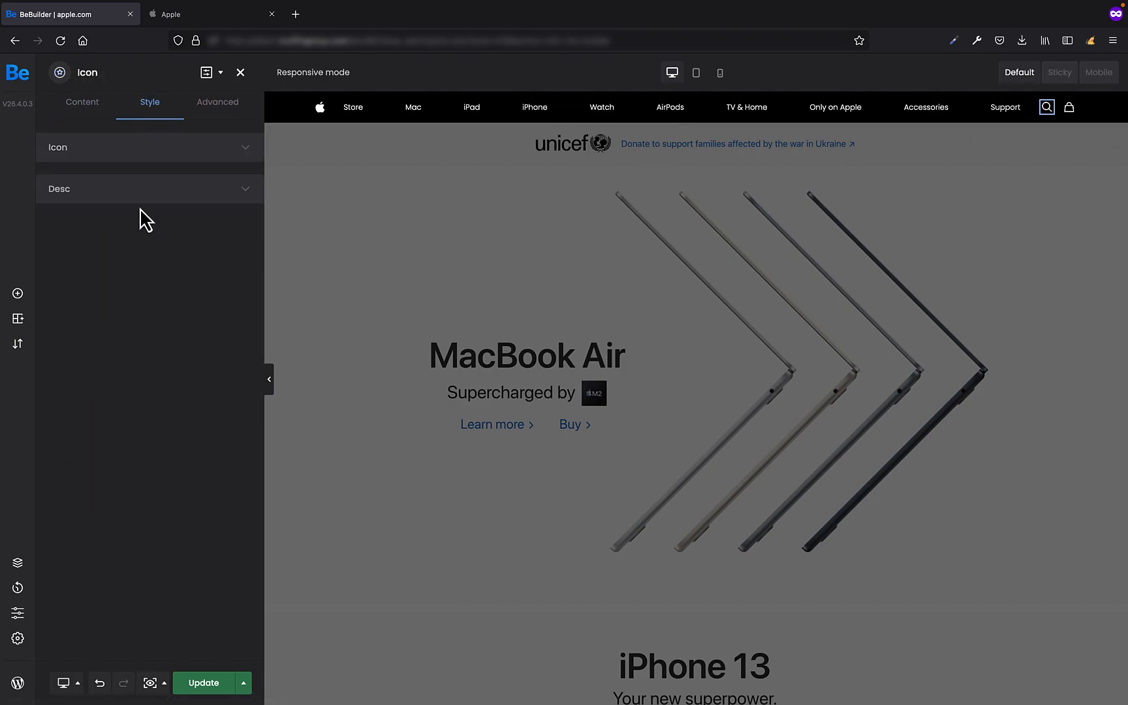
{"action": "left_click", "coordinate": [130, 155]}
{"action": "left_click", "coordinate": [111, 261]}
{"action": "left_click_drag", "start_coordinate": [117, 261], "coordinate": [118, 261]}
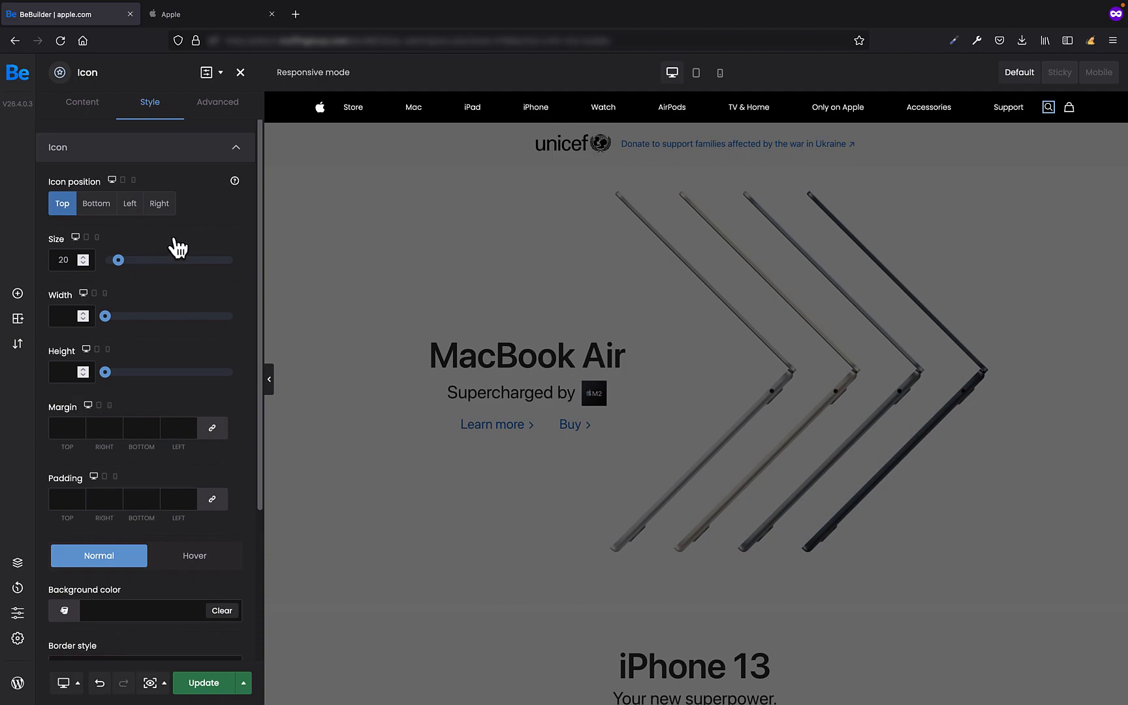
- Set the shop cart icon's size to 20
{"action": "left_click", "coordinate": [1089, 111]}
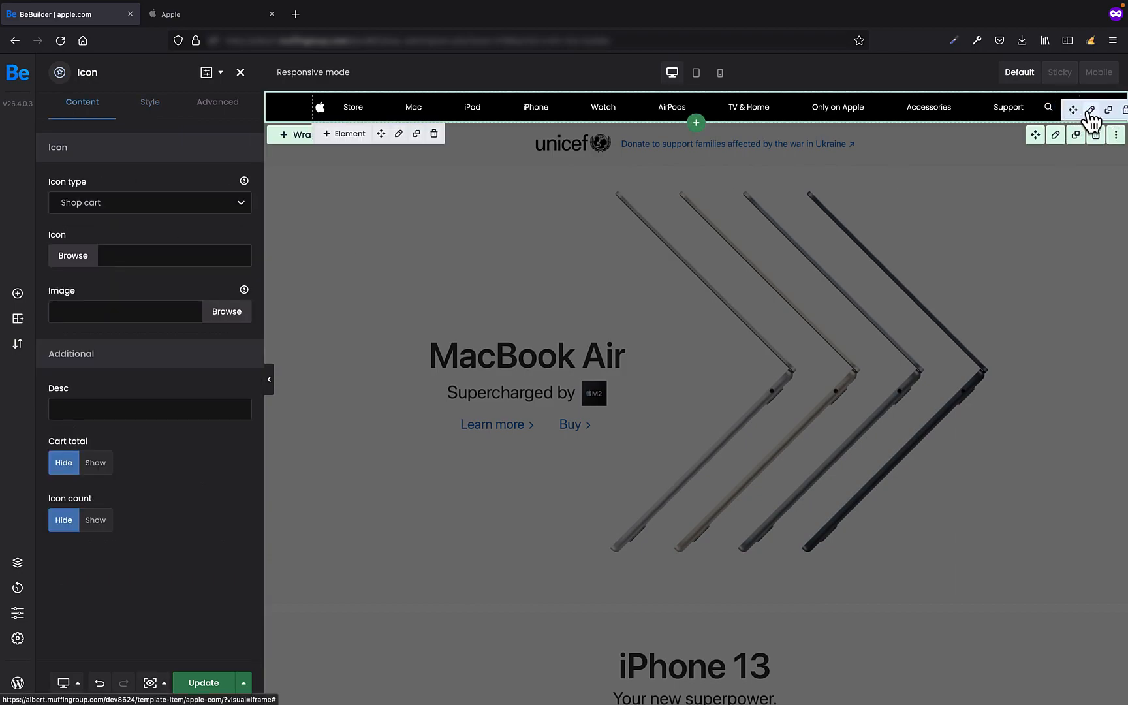
{"action": "left_click", "coordinate": [150, 102]}
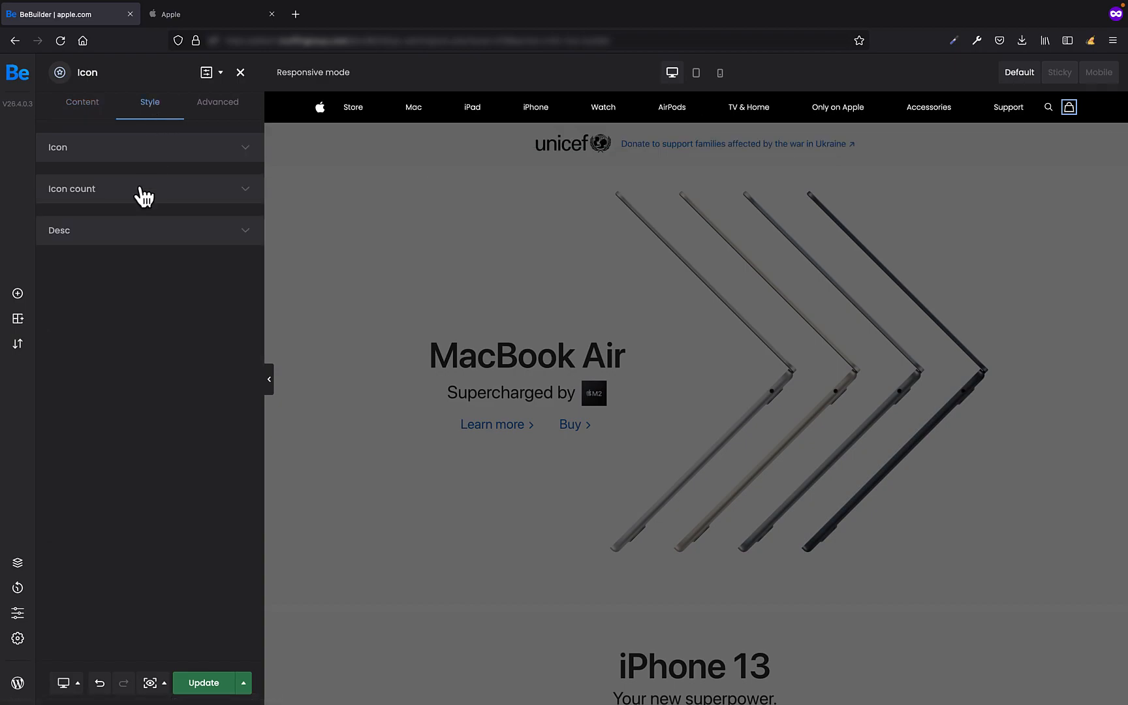
{"action": "left_click", "coordinate": [111, 151]}
{"action": "left_click", "coordinate": [108, 260]}
{"action": "left_click_drag", "start_coordinate": [118, 262], "coordinate": [127, 263]}
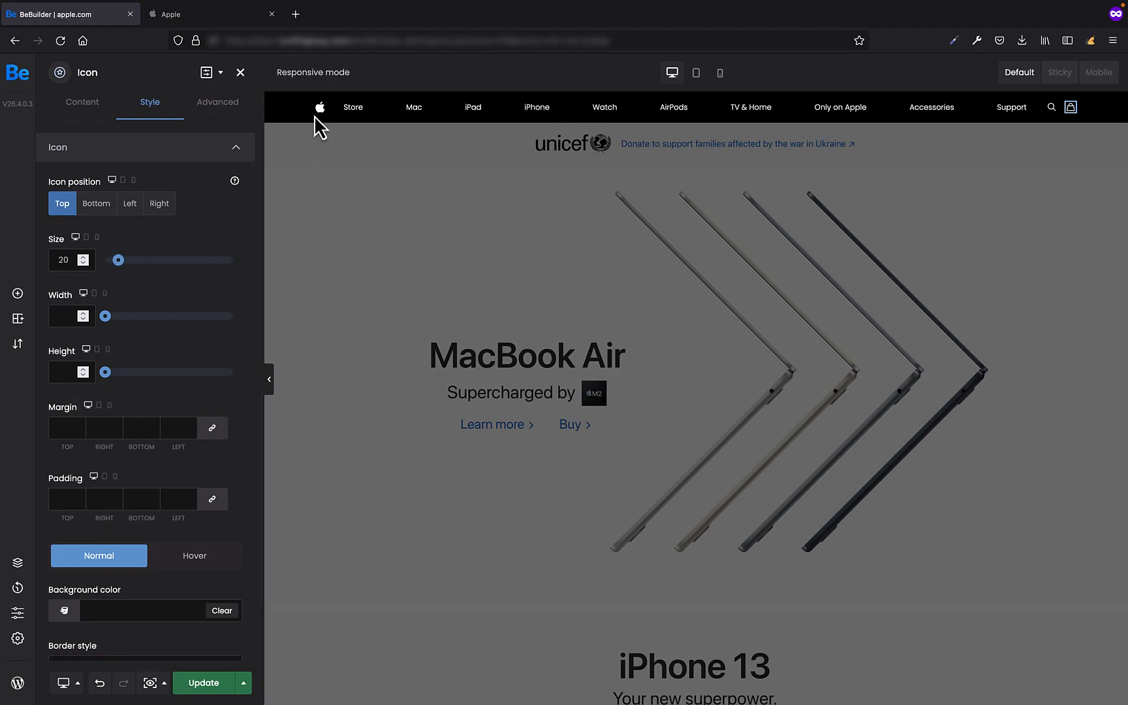
- Compare the header section's content width and spacing with the Apple site's menu bar
{"action": "left_click", "coordinate": [292, 109]}
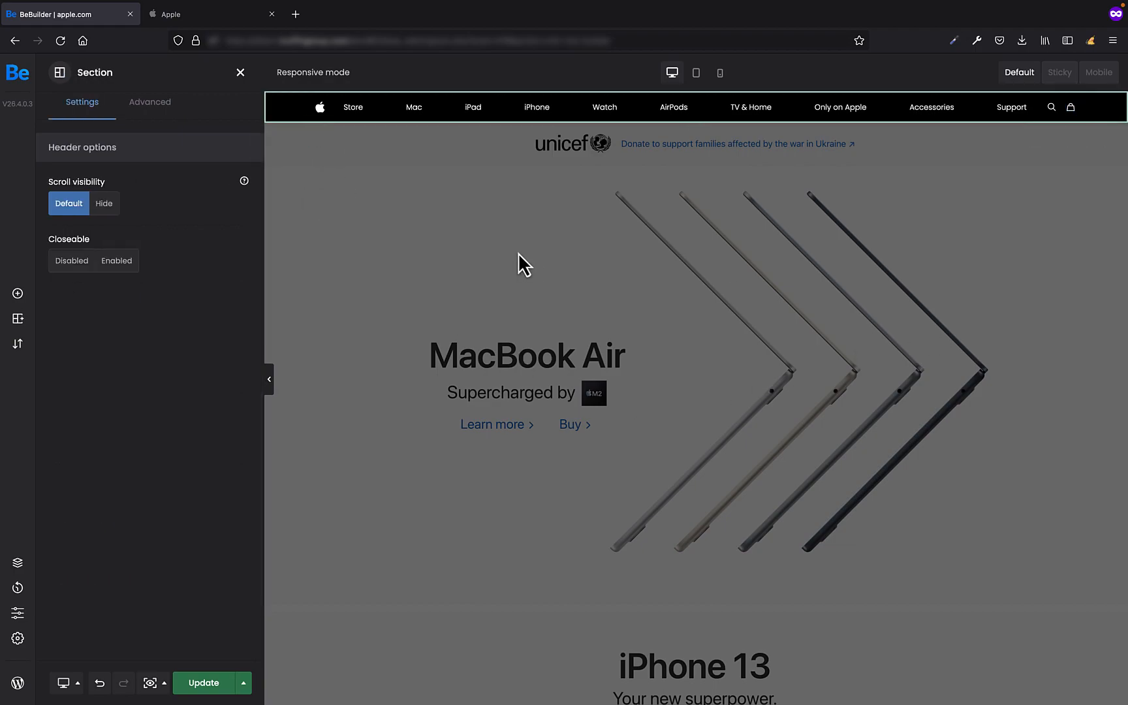
{"action": "left_click", "coordinate": [196, 22]}
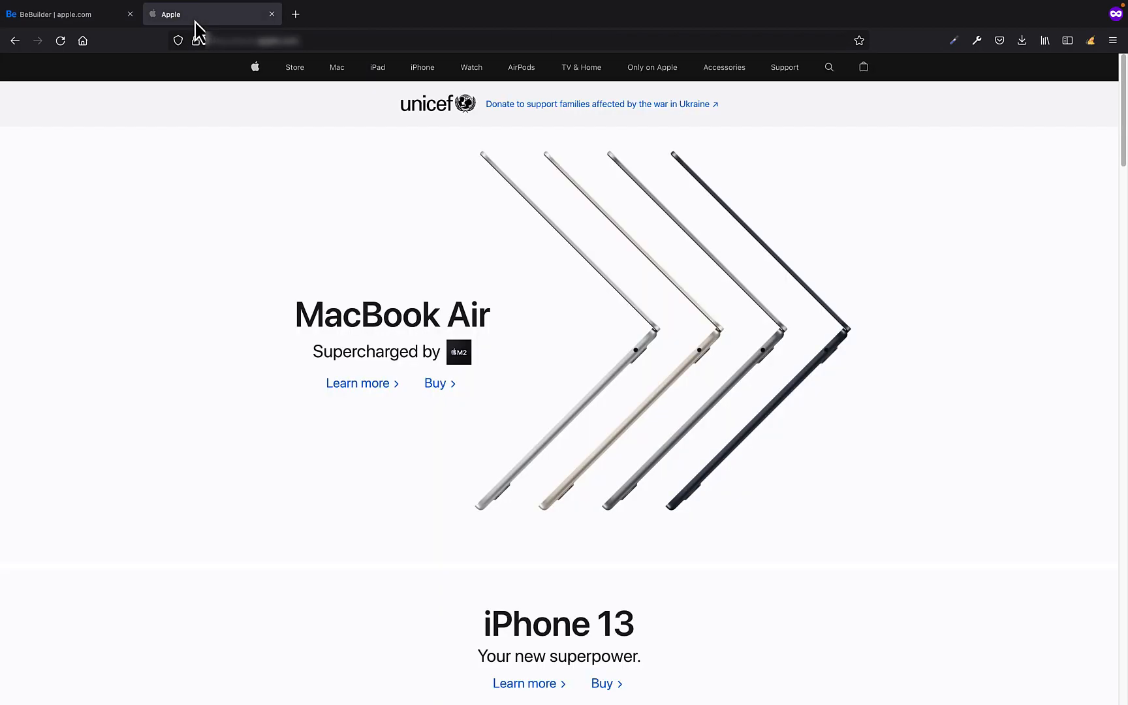
{"action": "left_click", "coordinate": [60, 15]}
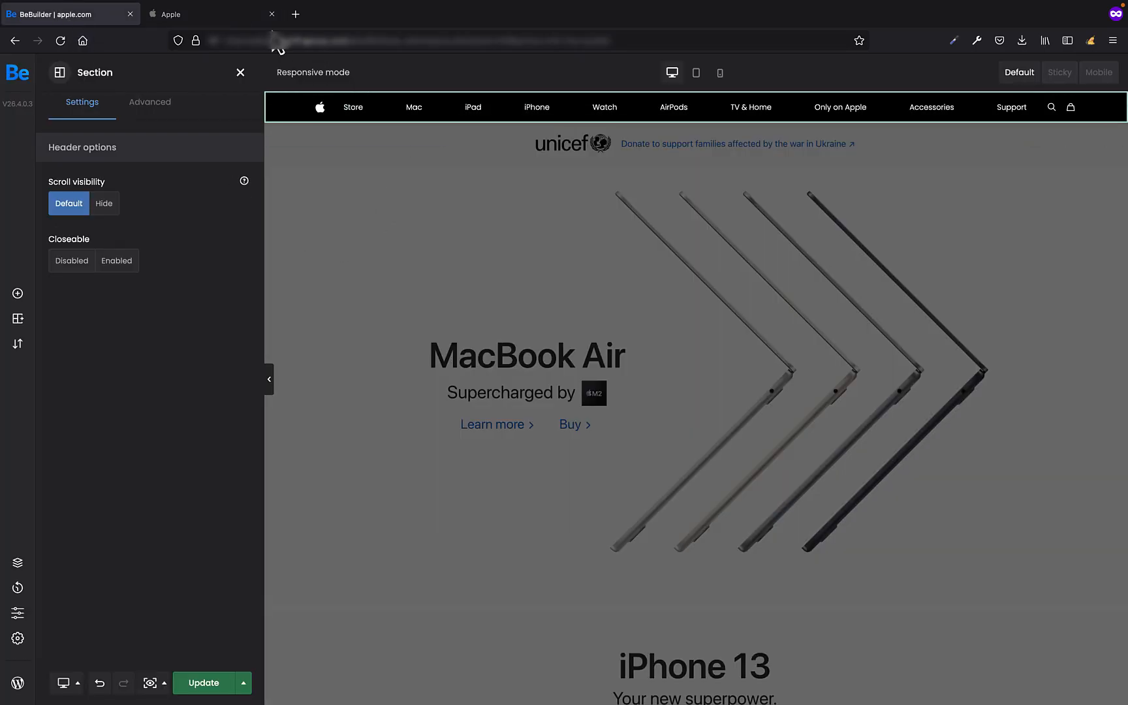
{"action": "left_click", "coordinate": [231, 15]}
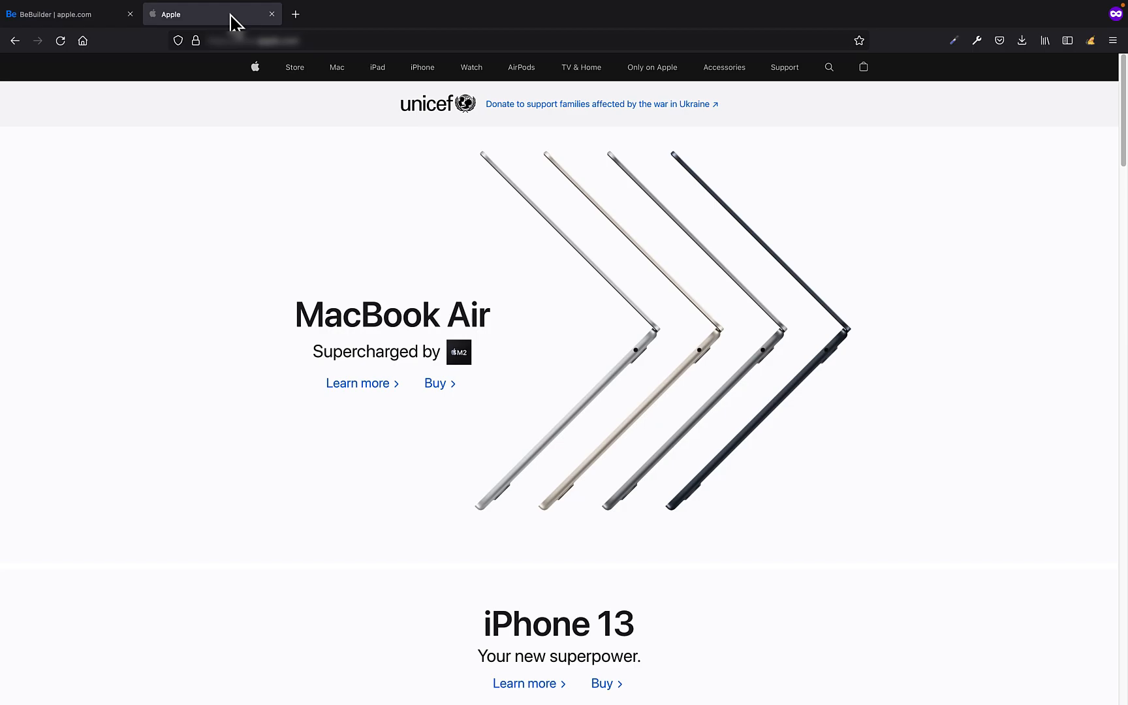
{"action": "left_click", "coordinate": [83, 13]}
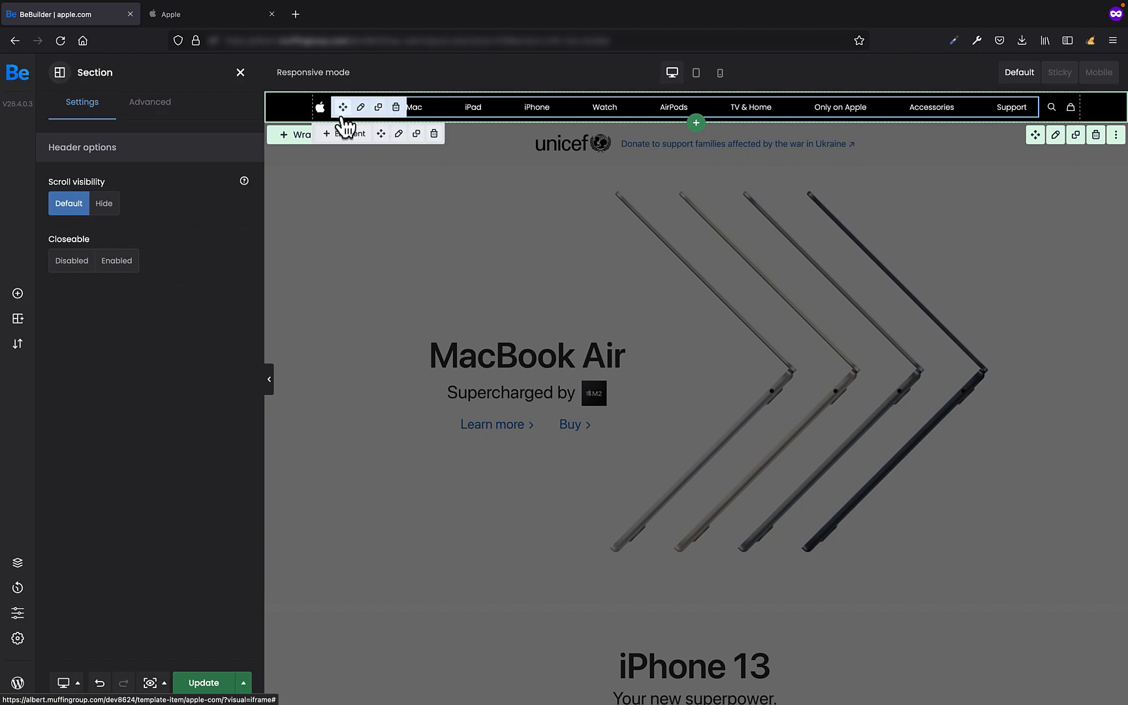
- Give the wrap holding the header elements a custom width of 980px
{"action": "left_click", "coordinate": [400, 134]}
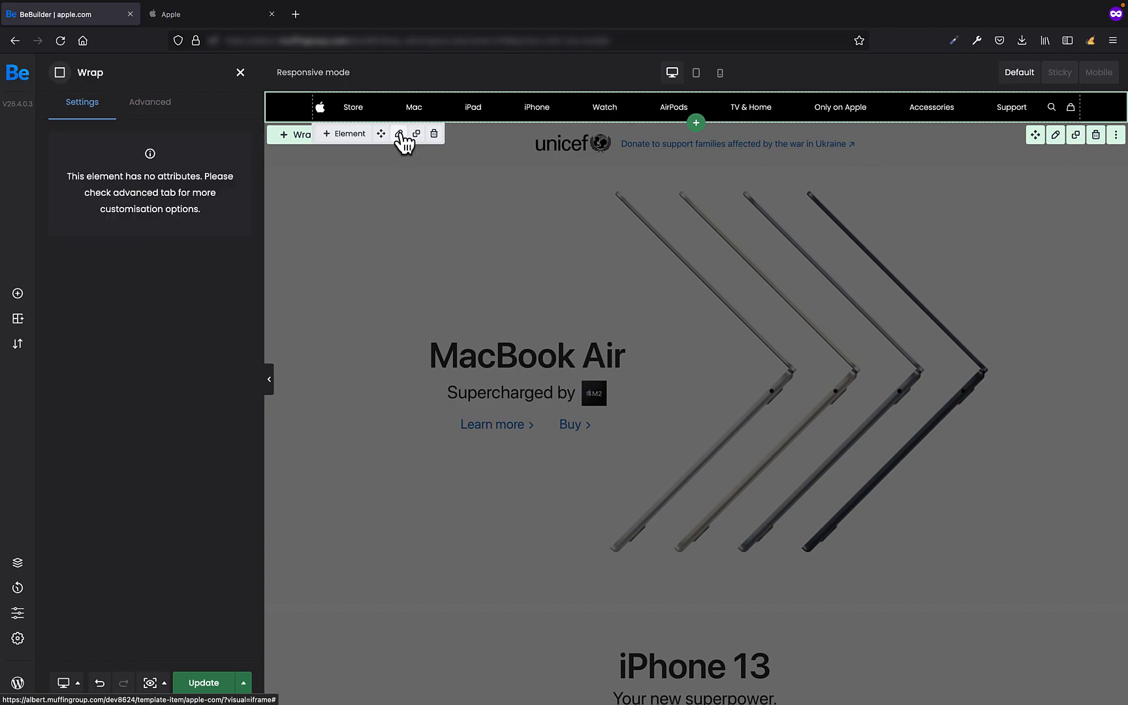
{"action": "left_click", "coordinate": [142, 111]}
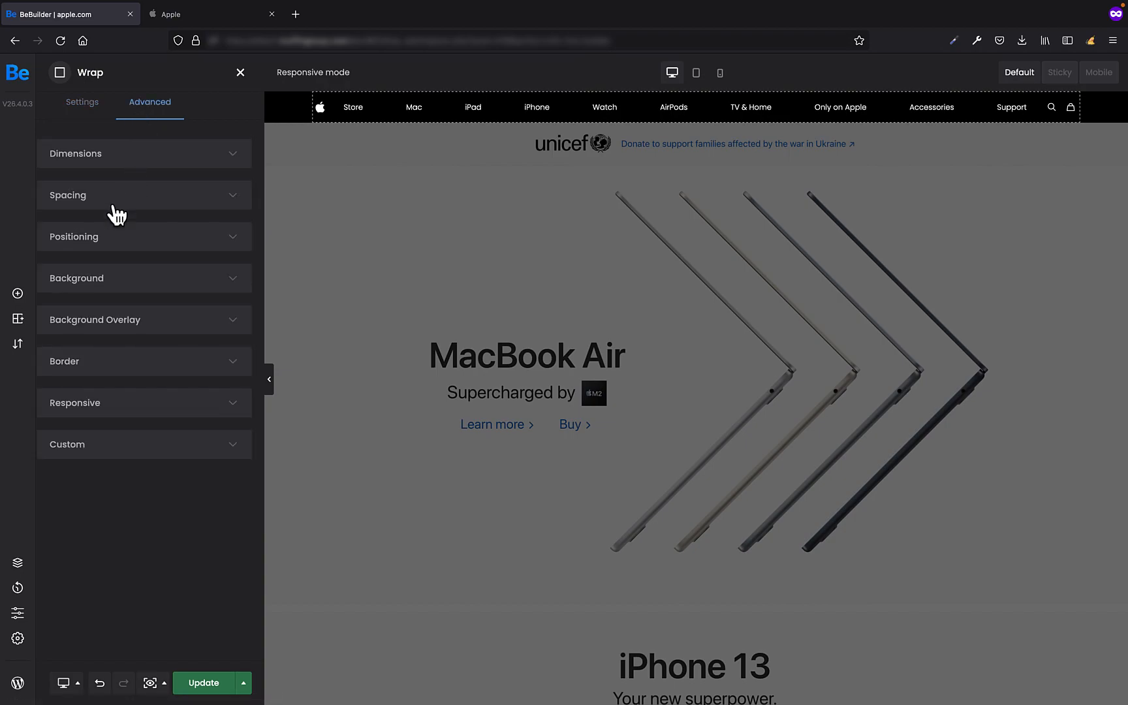
{"action": "left_click", "coordinate": [75, 163]}
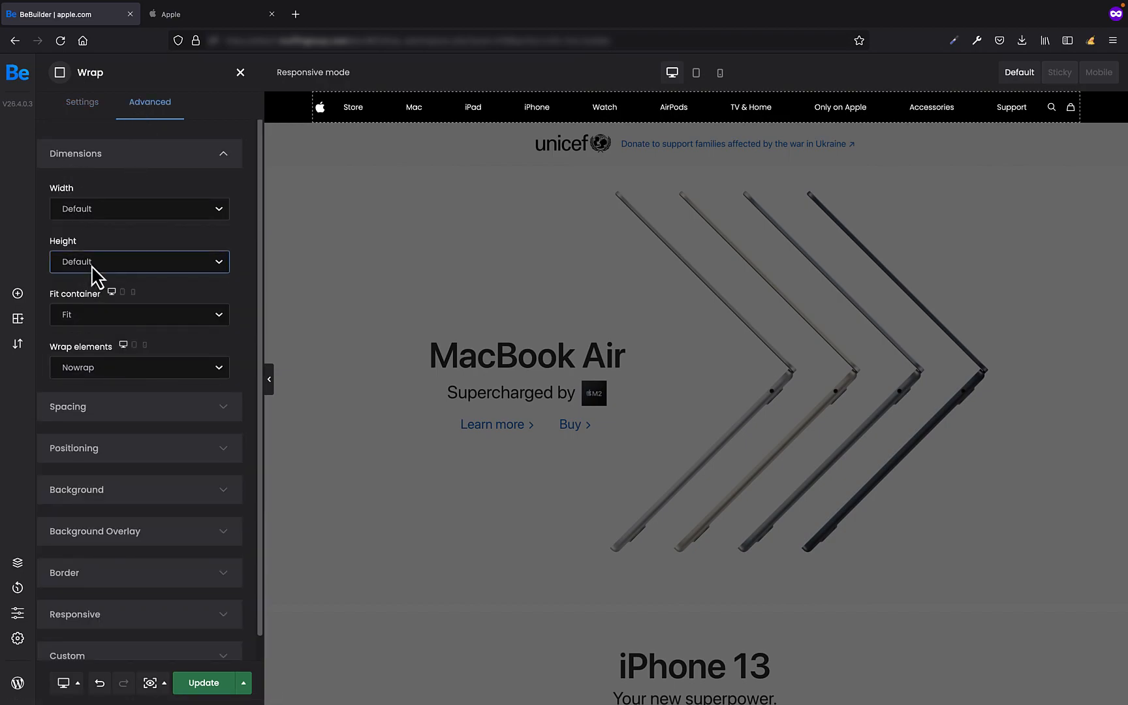
{"action": "left_click", "coordinate": [101, 224]}
{"action": "left_click", "coordinate": [95, 221]}
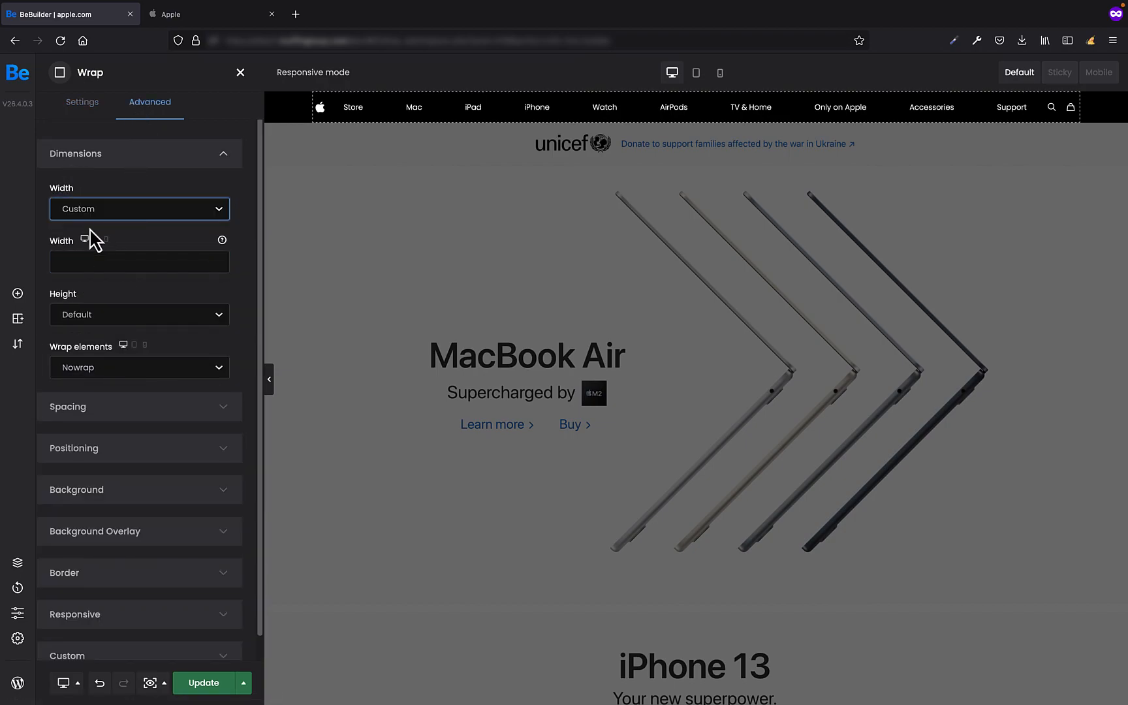
{"action": "left_click", "coordinate": [74, 265]}
{"action": "type", "text": "655px"}
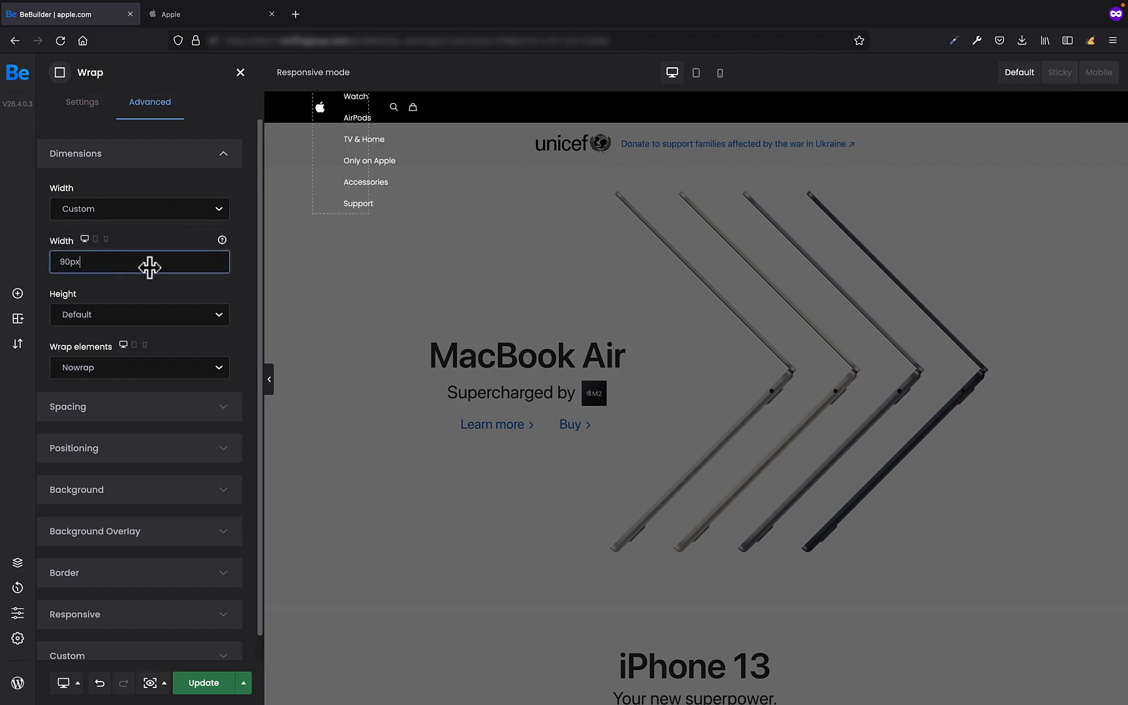
{"action": "left_click_drag", "start_coordinate": [493, 259], "coordinate": [690, 261]}
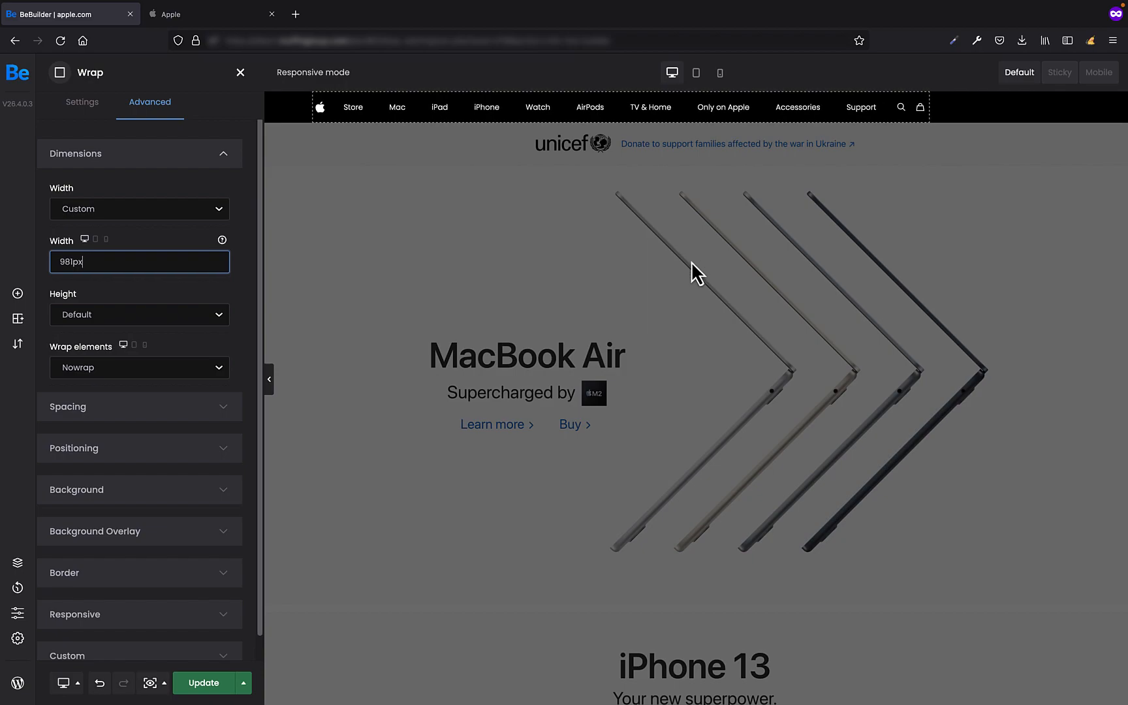
{"action": "left_click", "coordinate": [242, 270]}
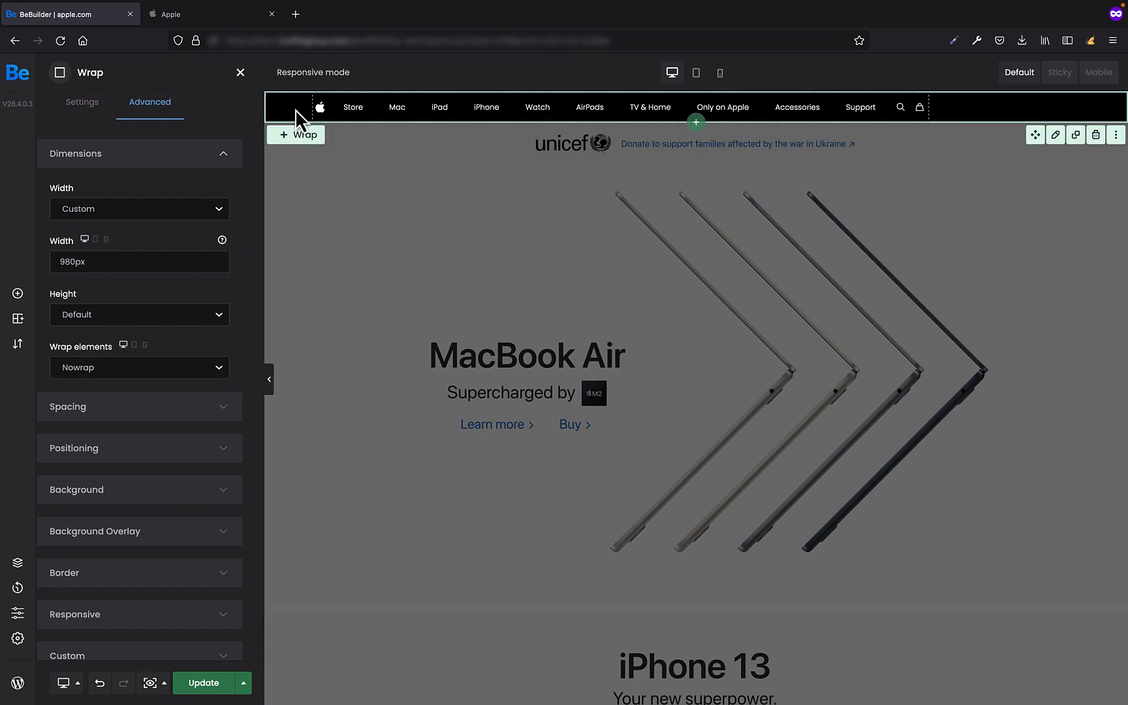
- Center the header section's content horizontally
{"action": "left_click", "coordinate": [1055, 135]}
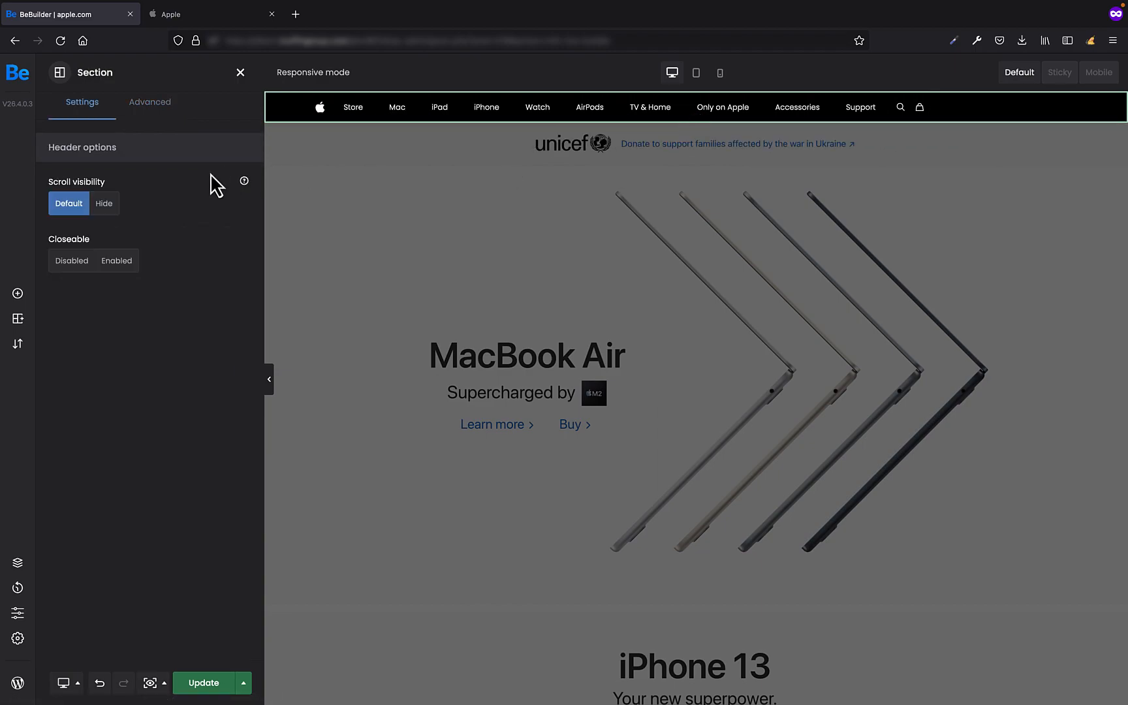
{"action": "left_click", "coordinate": [151, 107]}
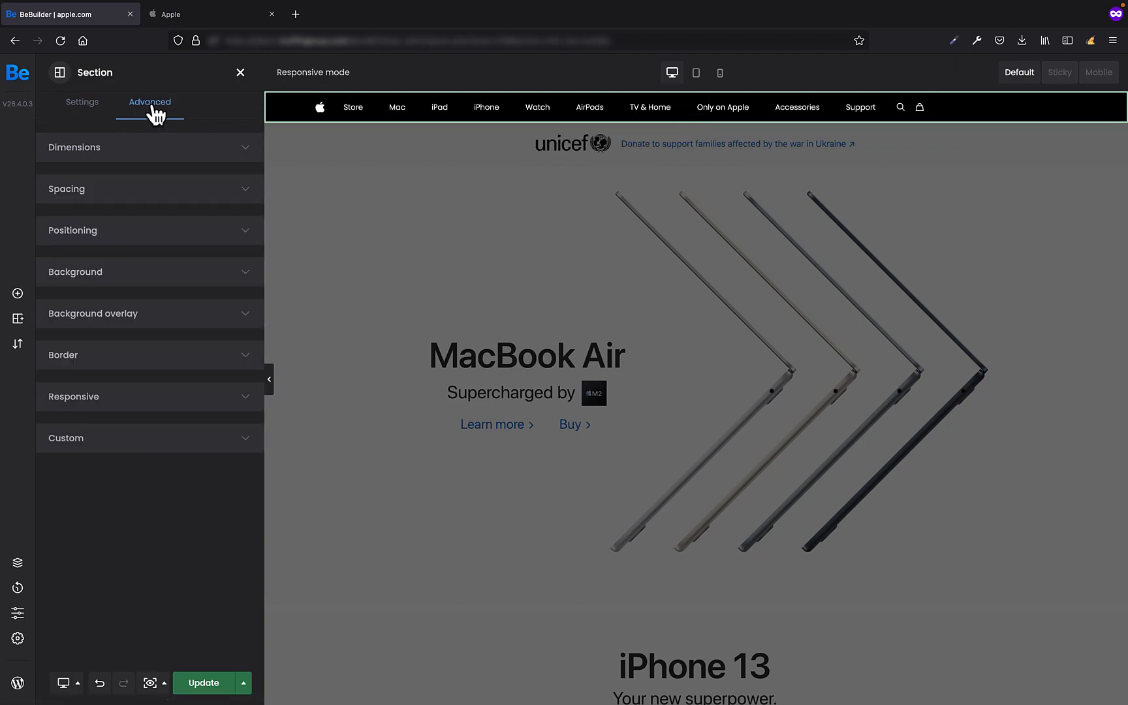
{"action": "left_click", "coordinate": [130, 231]}
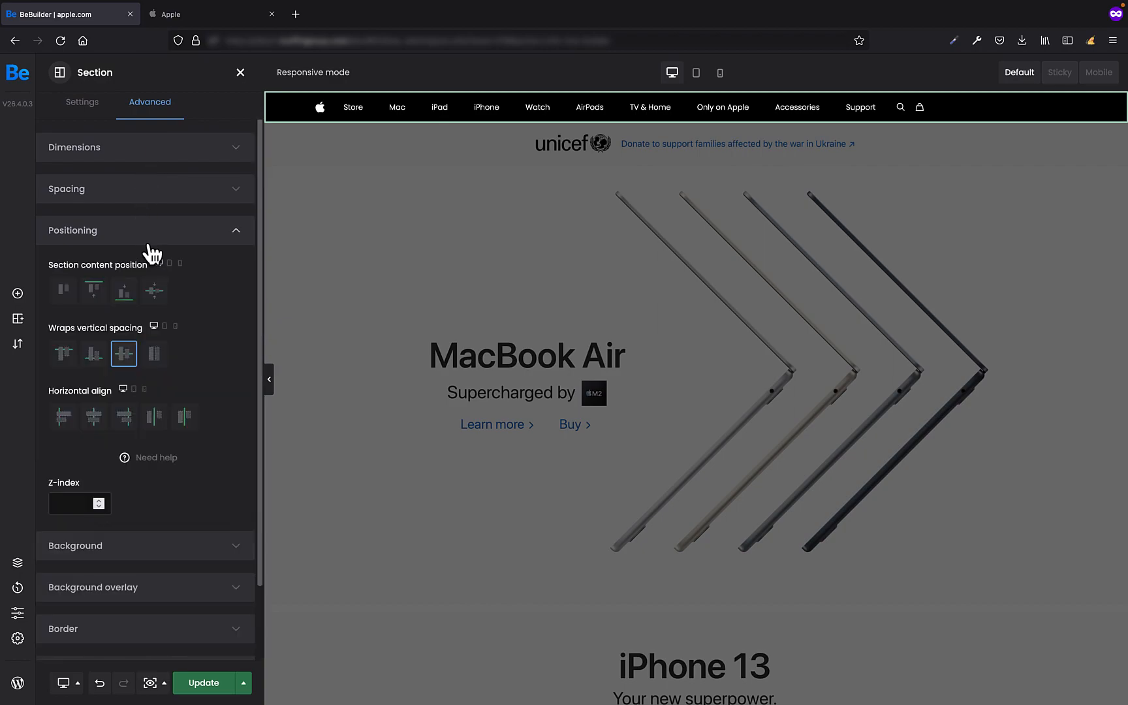
{"action": "left_click", "coordinate": [96, 419]}
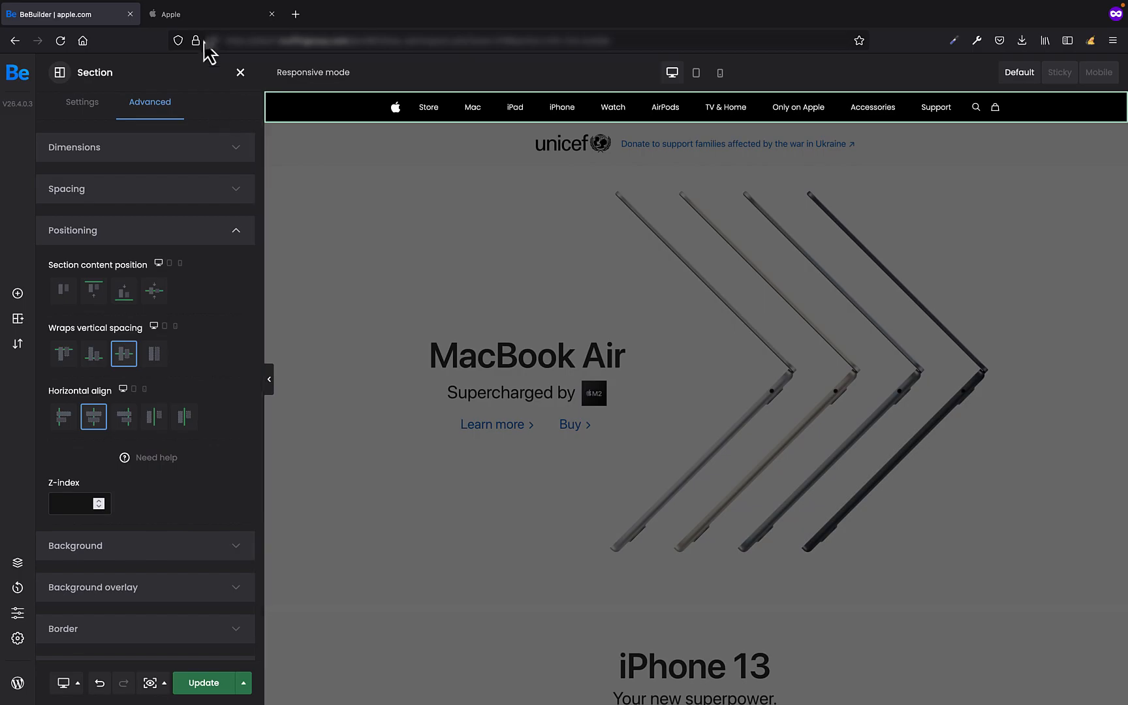
- Give the header's search icon a right margin of 15px to match the icon spacing on the Apple site
{"action": "left_click", "coordinate": [210, 19]}
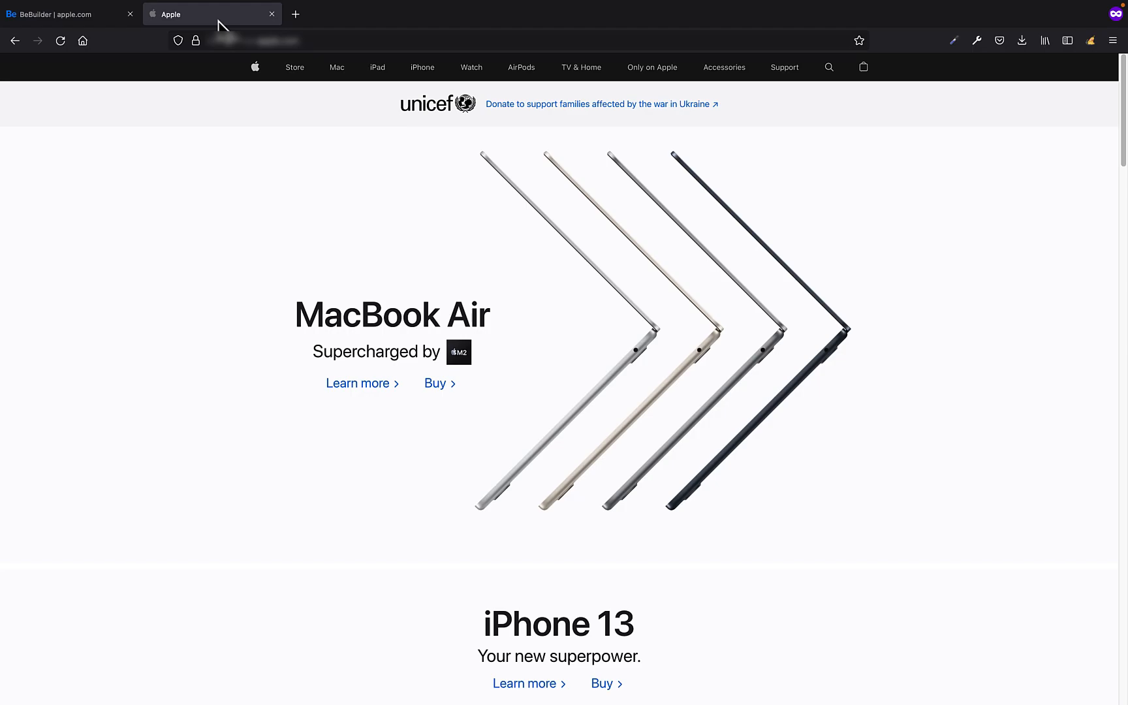
{"action": "left_click", "coordinate": [101, 16]}
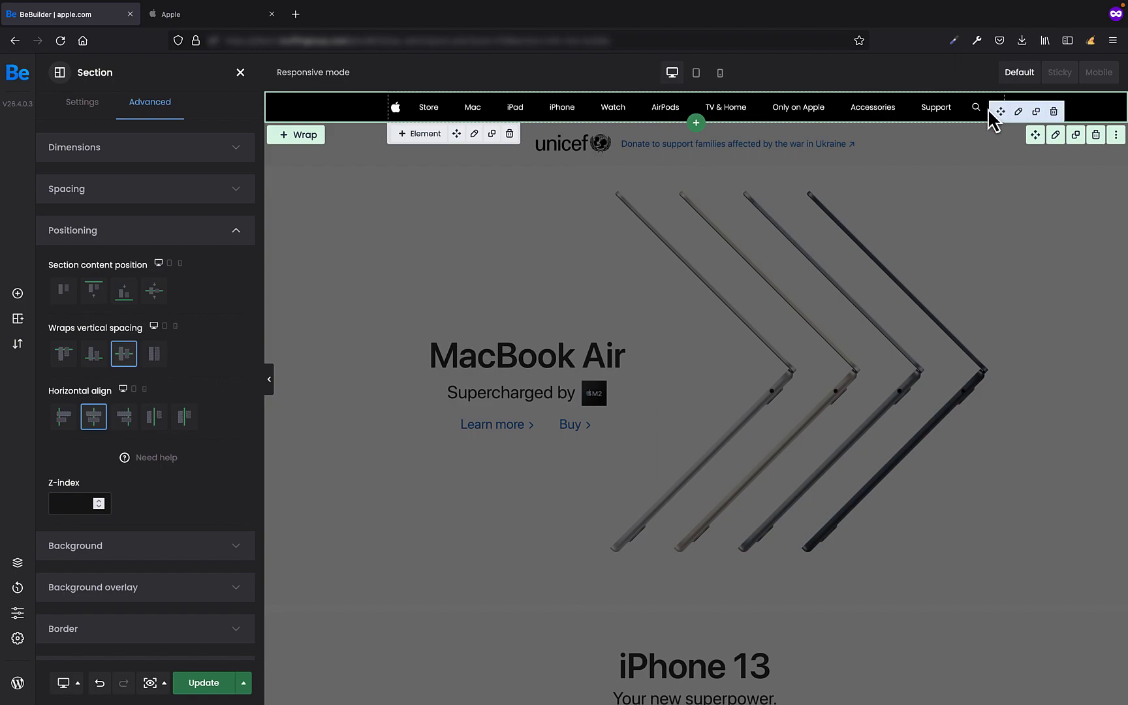
{"action": "left_click", "coordinate": [999, 113]}
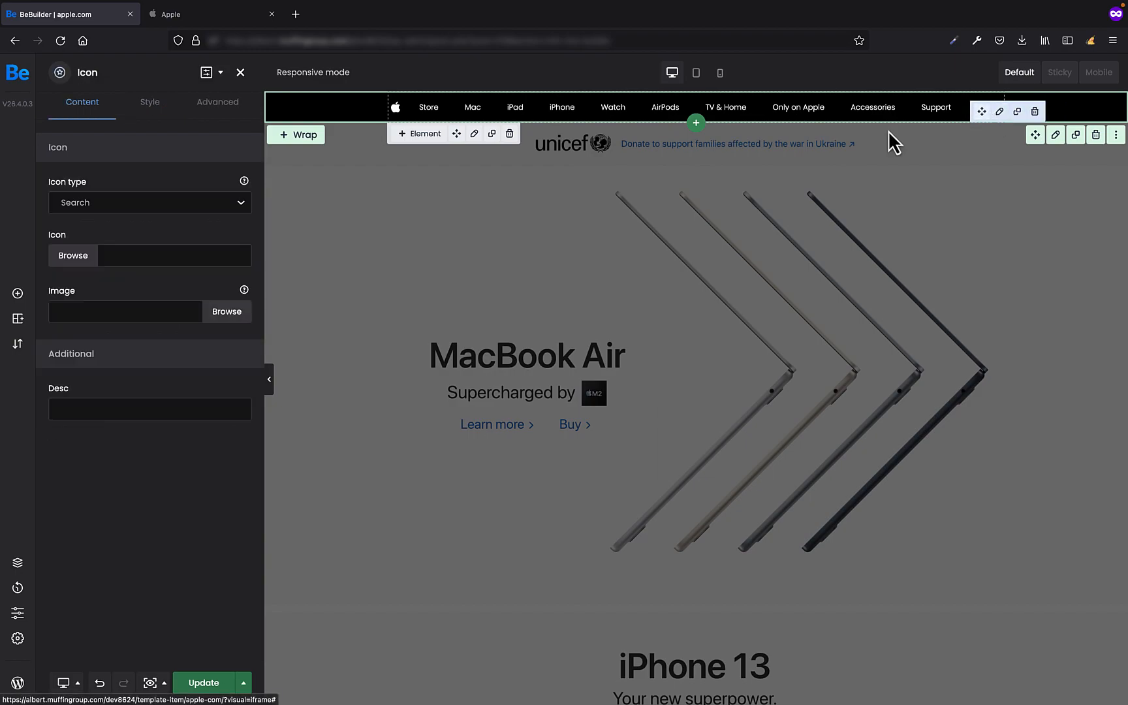
{"action": "left_click", "coordinate": [150, 104]}
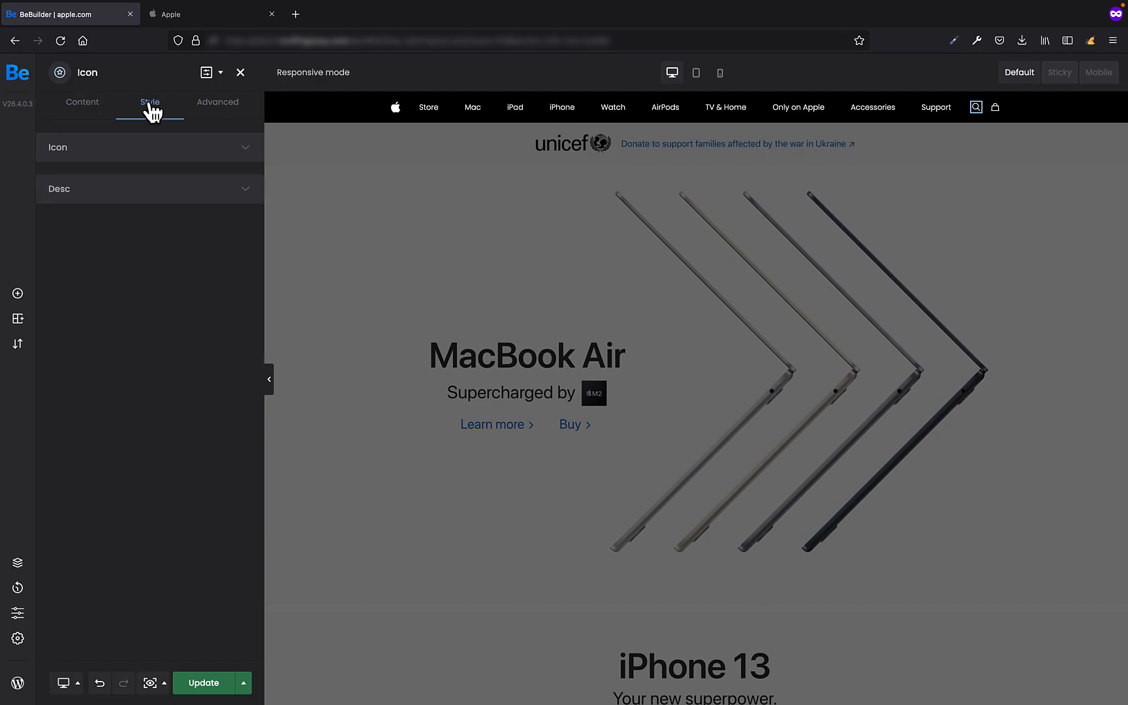
{"action": "left_click", "coordinate": [220, 105]}
{"action": "left_click", "coordinate": [119, 199]}
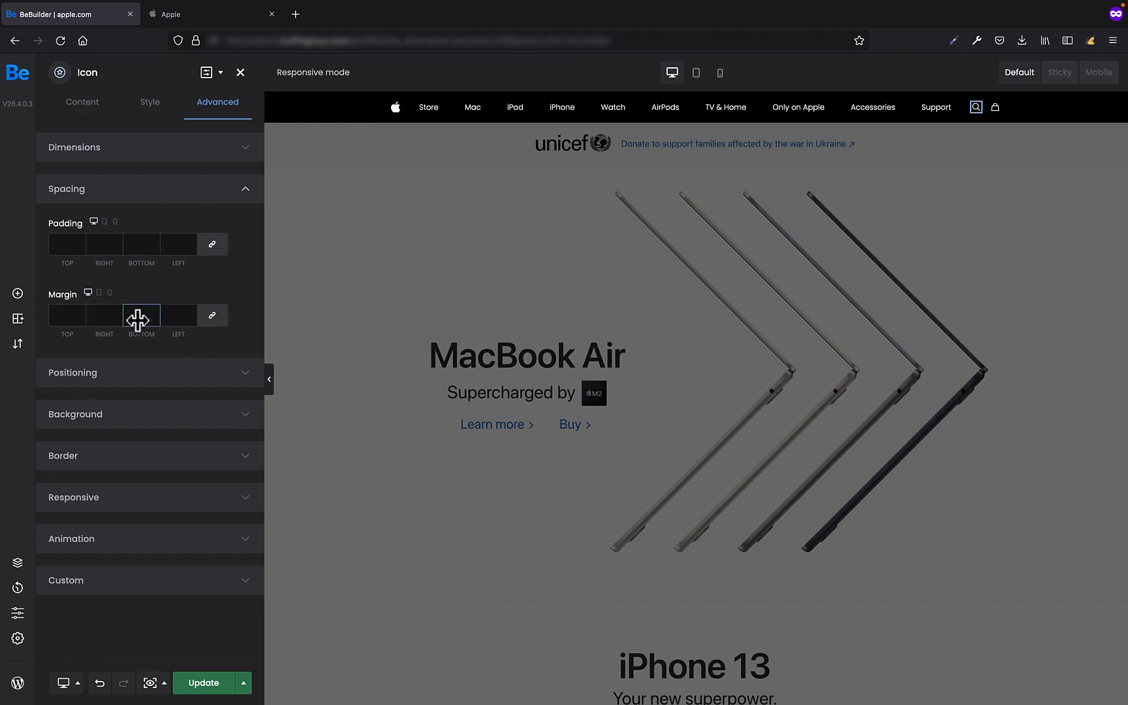
{"action": "left_click_drag", "start_coordinate": [105, 322], "coordinate": [114, 325]}
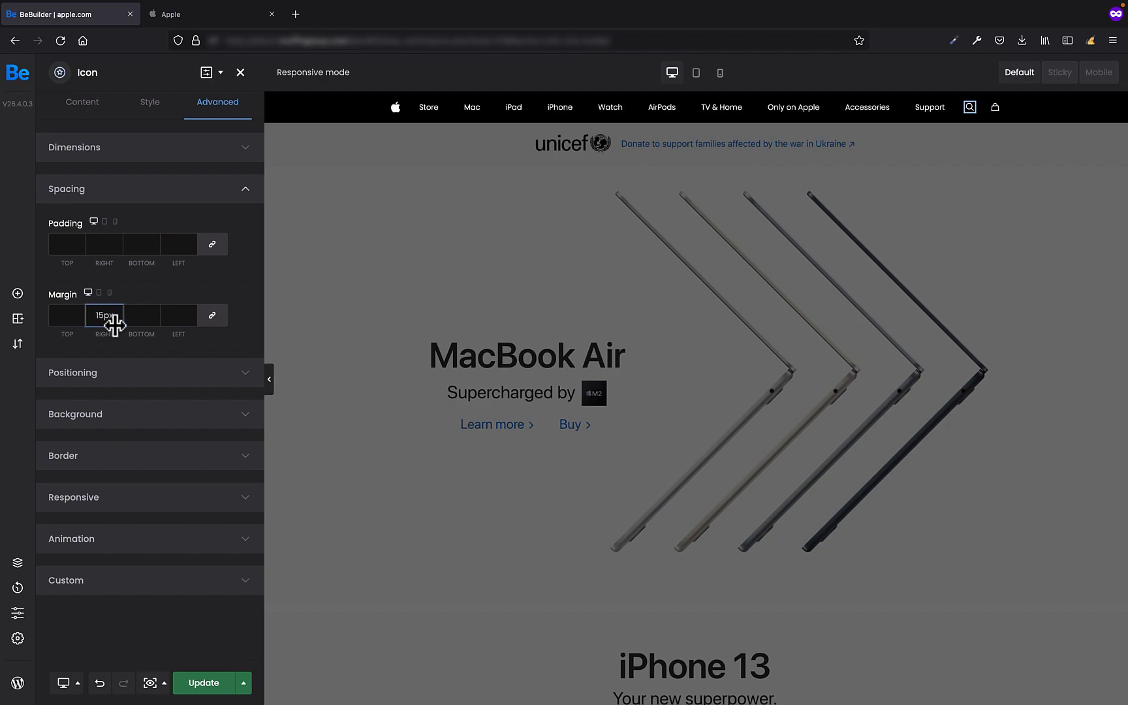
{"action": "left_click", "coordinate": [246, 324]}
{"action": "left_click", "coordinate": [1044, 112]}
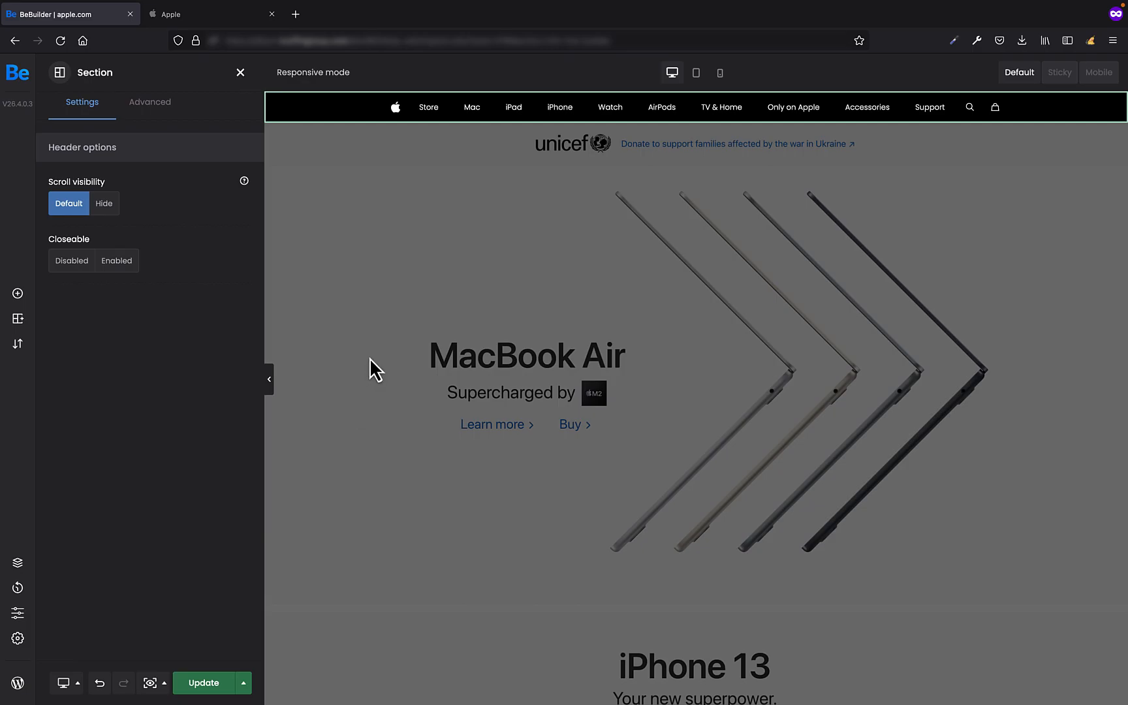
- Update the header template with a display condition that includes the entire site
{"action": "left_click", "coordinate": [210, 685]}
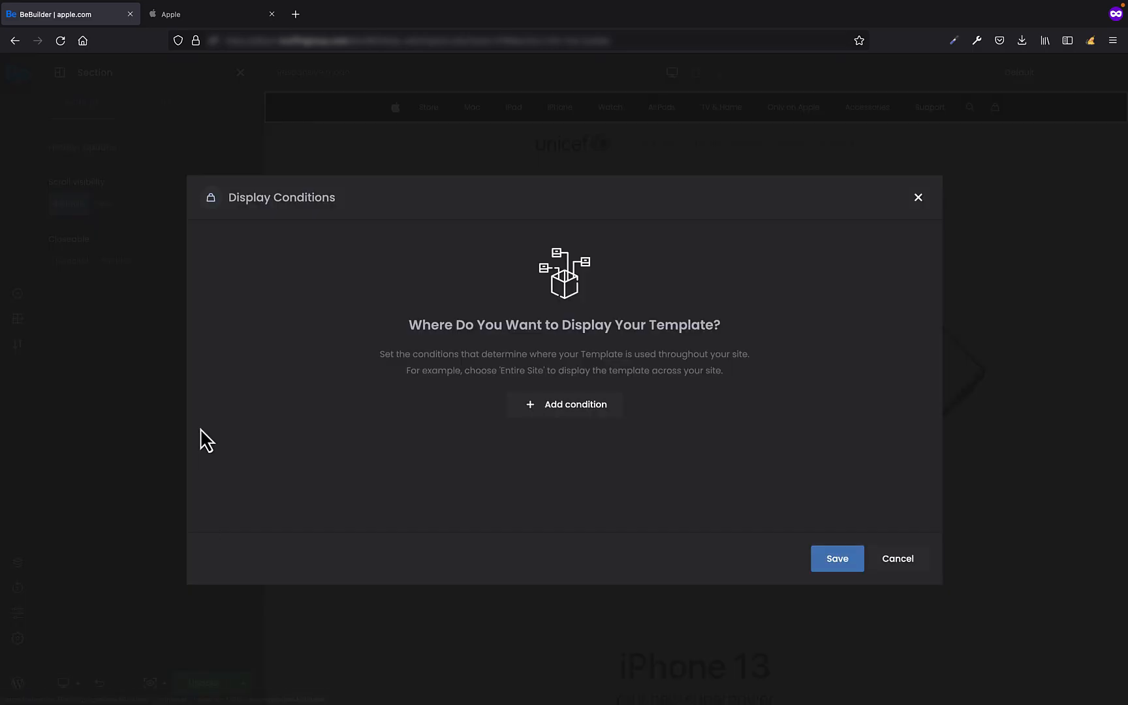
{"action": "left_click", "coordinate": [562, 411]}
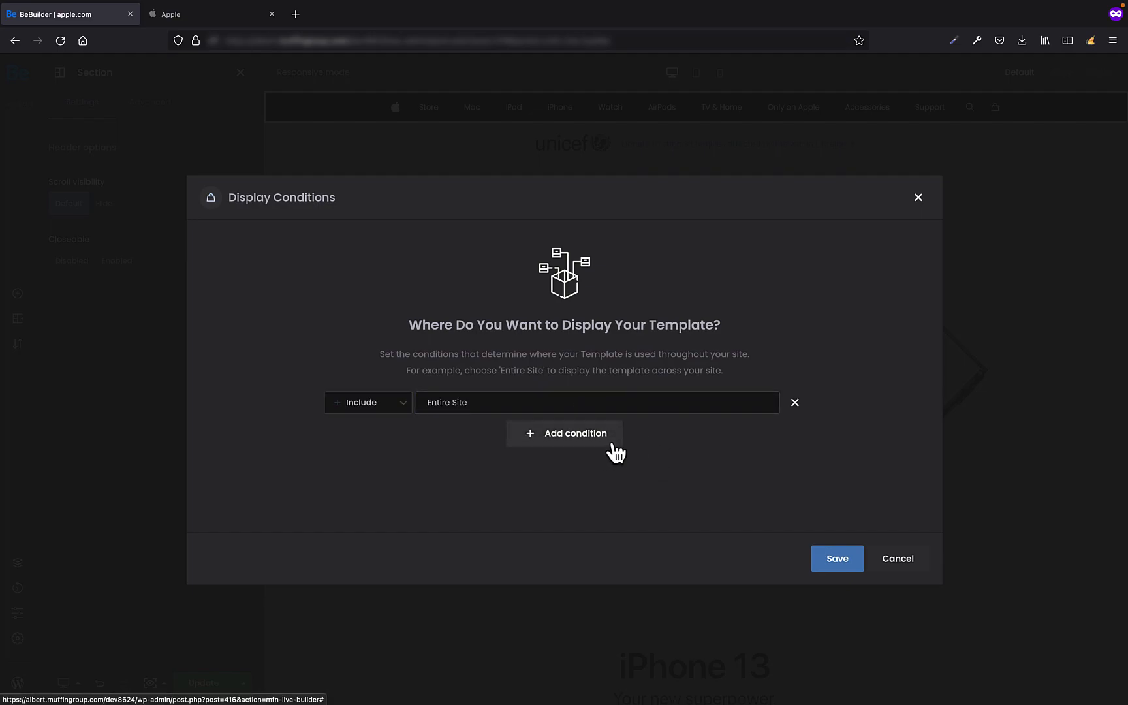
{"action": "left_click", "coordinate": [828, 564]}
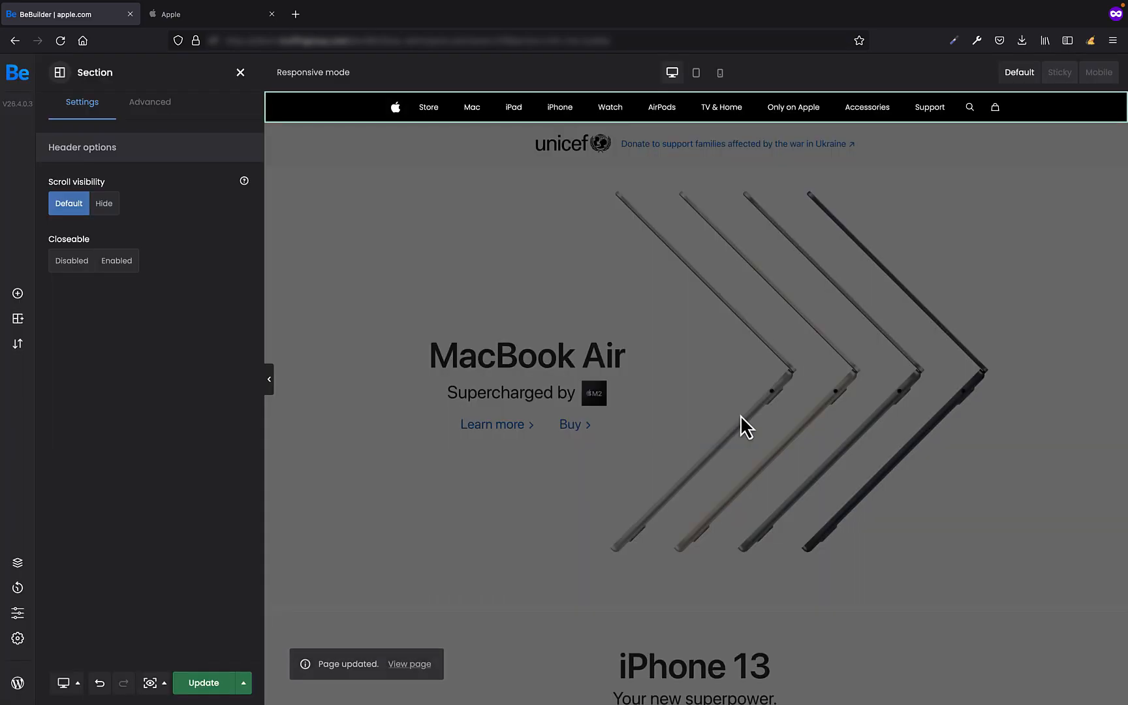
- View the published page and compare its header with the one on the Apple site
{"action": "left_click", "coordinate": [418, 664]}
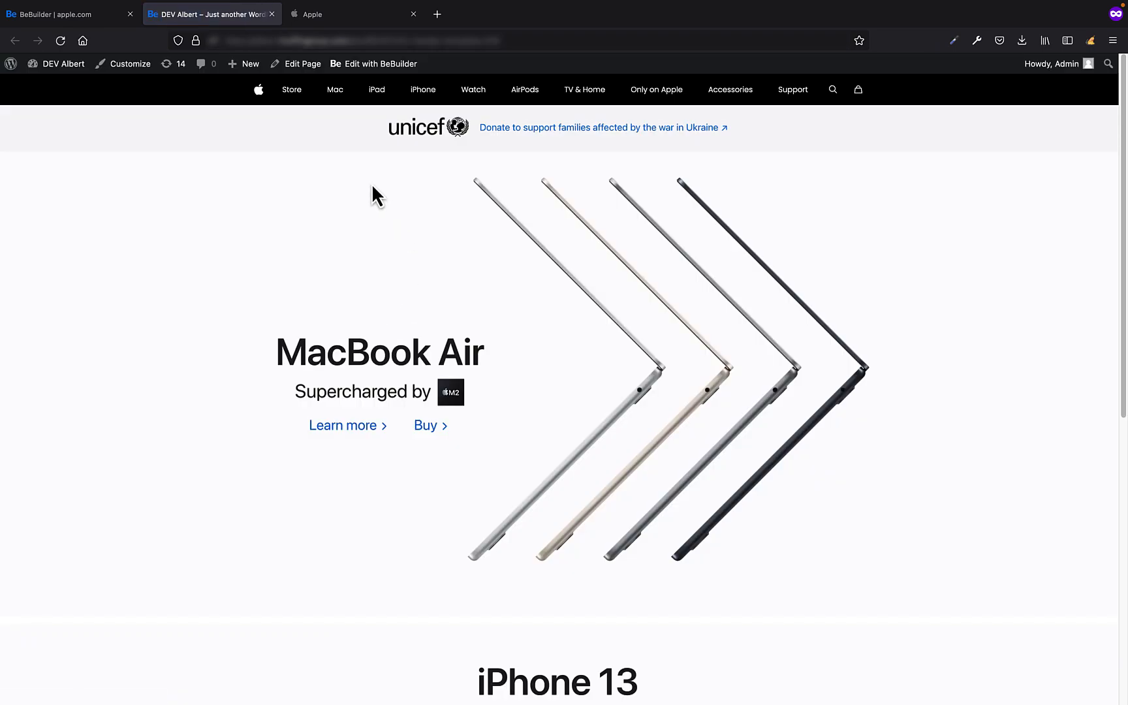
{"action": "left_click", "coordinate": [327, 17]}
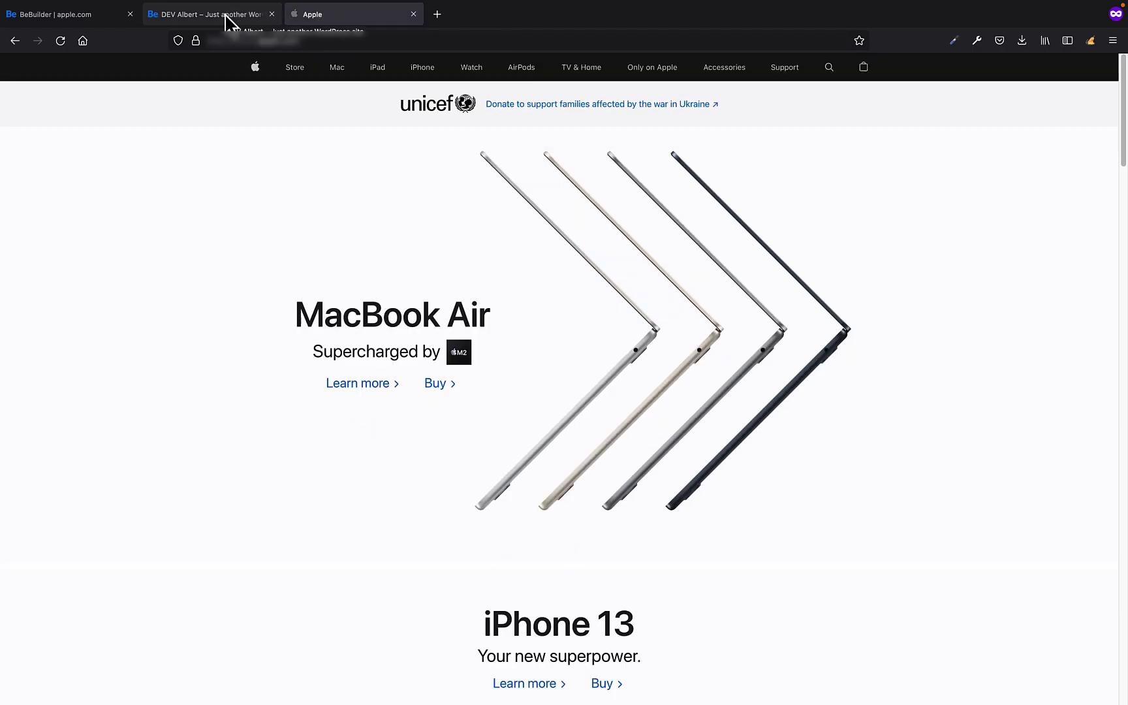
{"action": "left_click", "coordinate": [227, 23]}
{"action": "left_click", "coordinate": [345, 24]}
{"action": "left_click", "coordinate": [230, 23]}
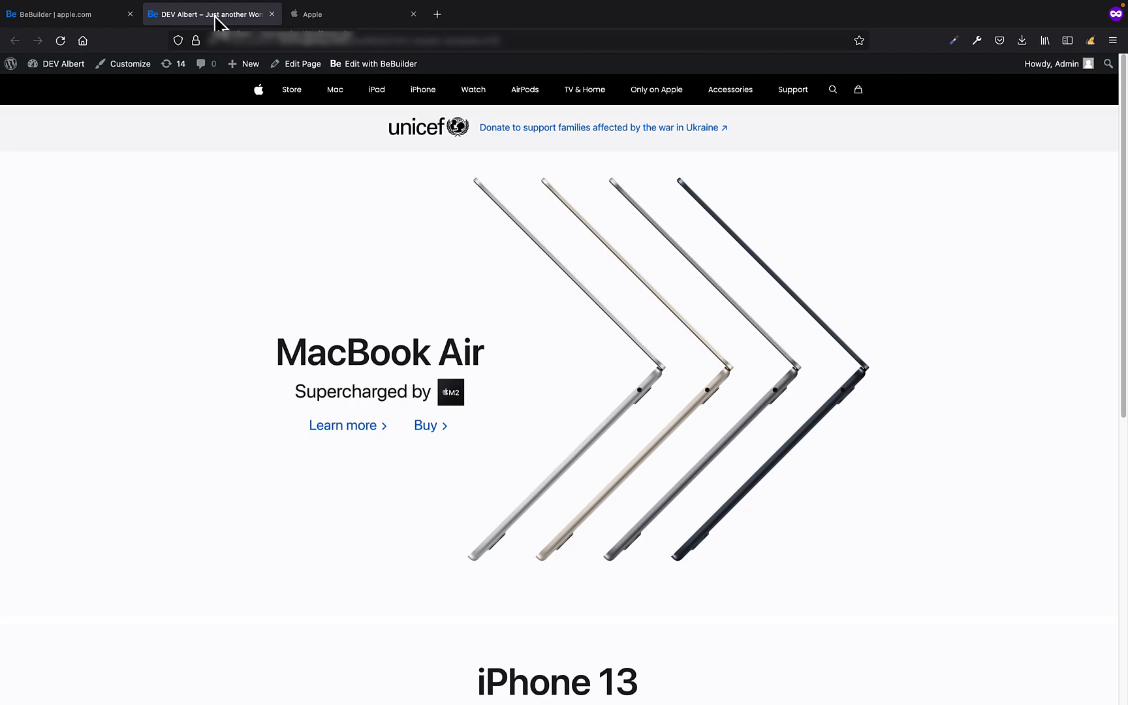
{"action": "left_click", "coordinate": [323, 17]}
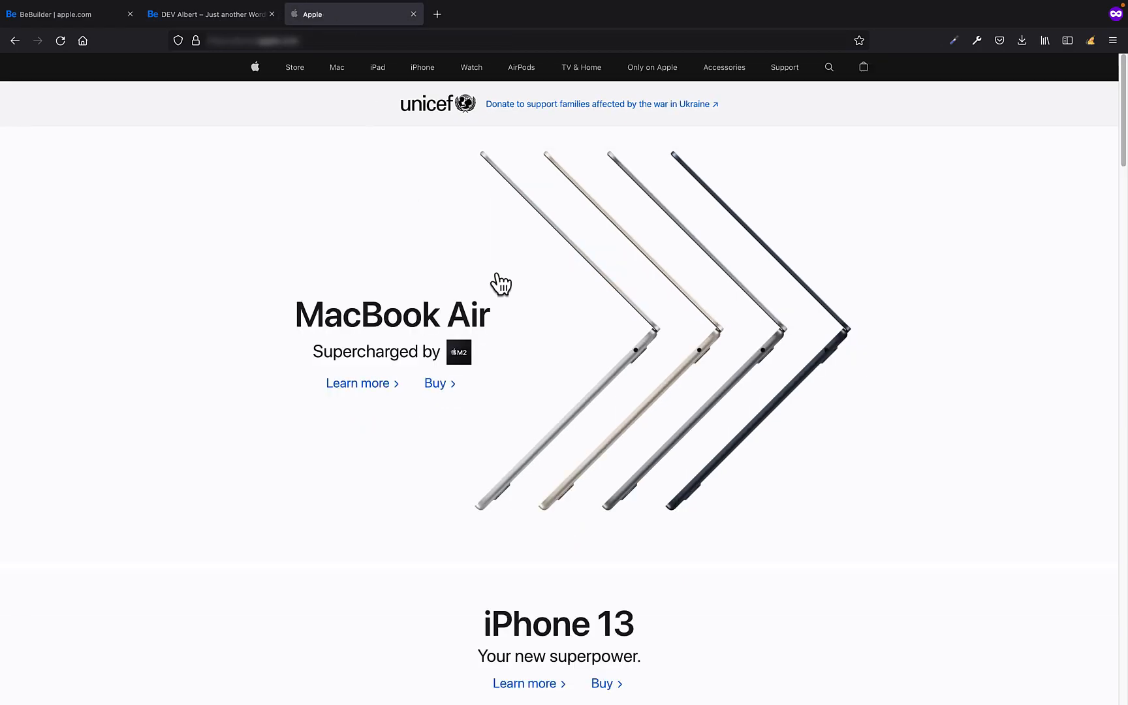
- Examine Apple's header in a responsive viewport narrowed to about 503 px wide, and return to the builder
{"action": "key", "text": "super+alt+m"}
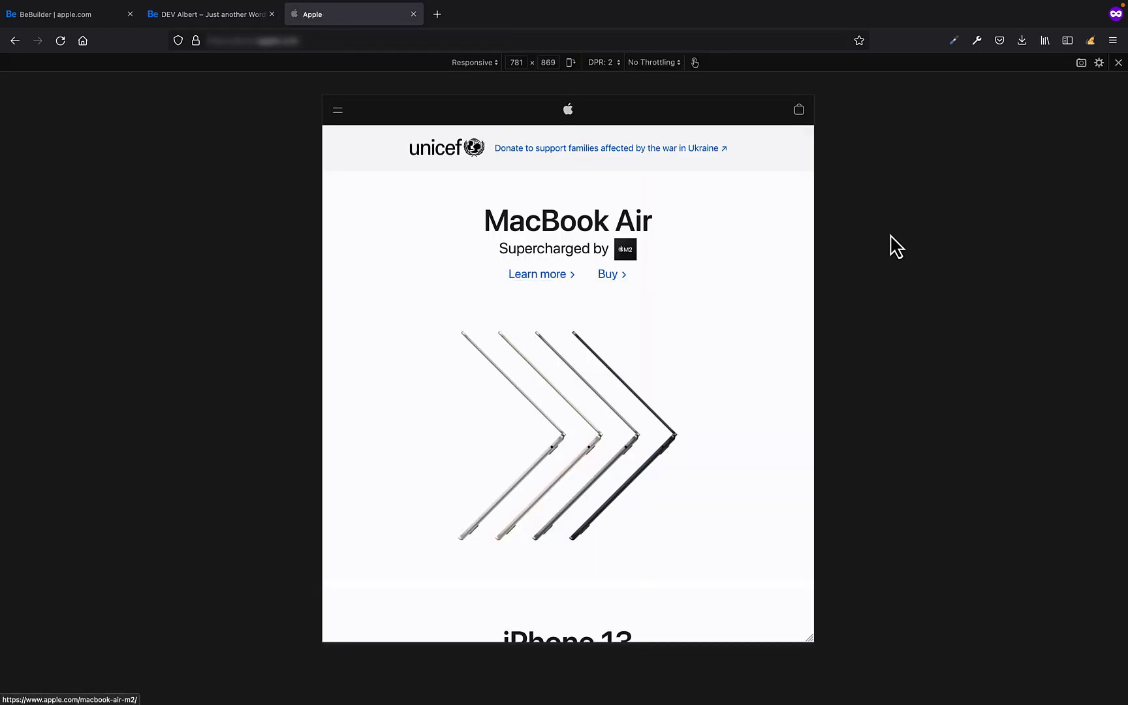
{"action": "left_click_drag", "start_coordinate": [811, 246], "coordinate": [726, 255]}
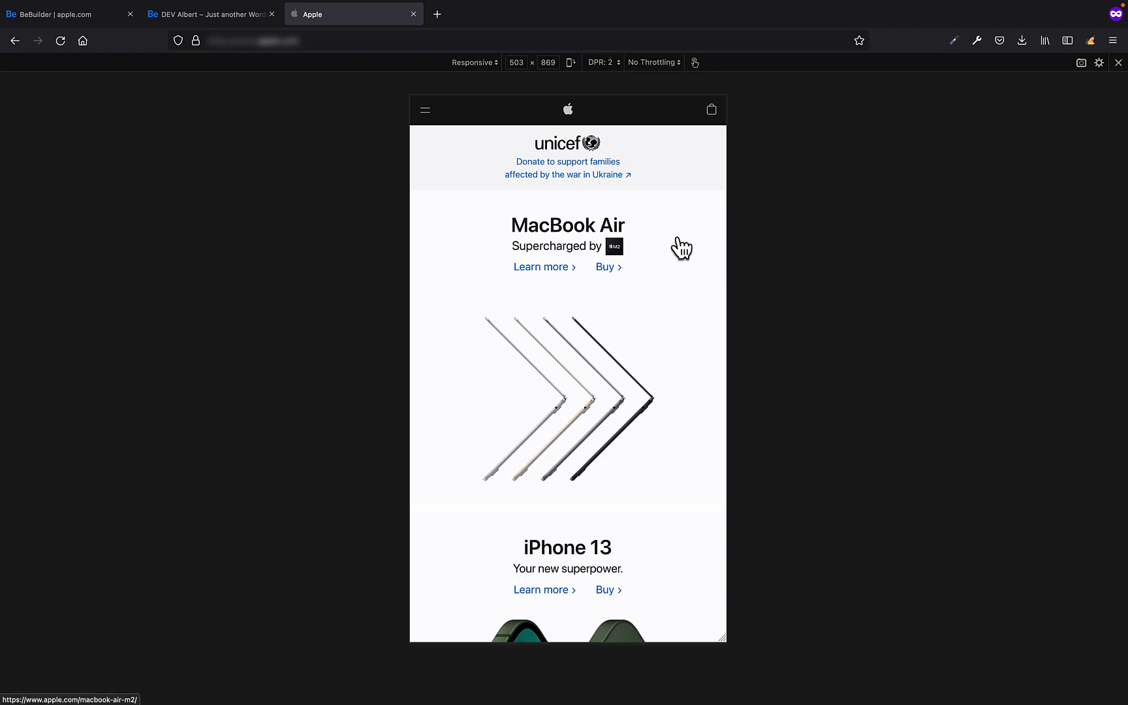
{"action": "left_click", "coordinate": [68, 15]}
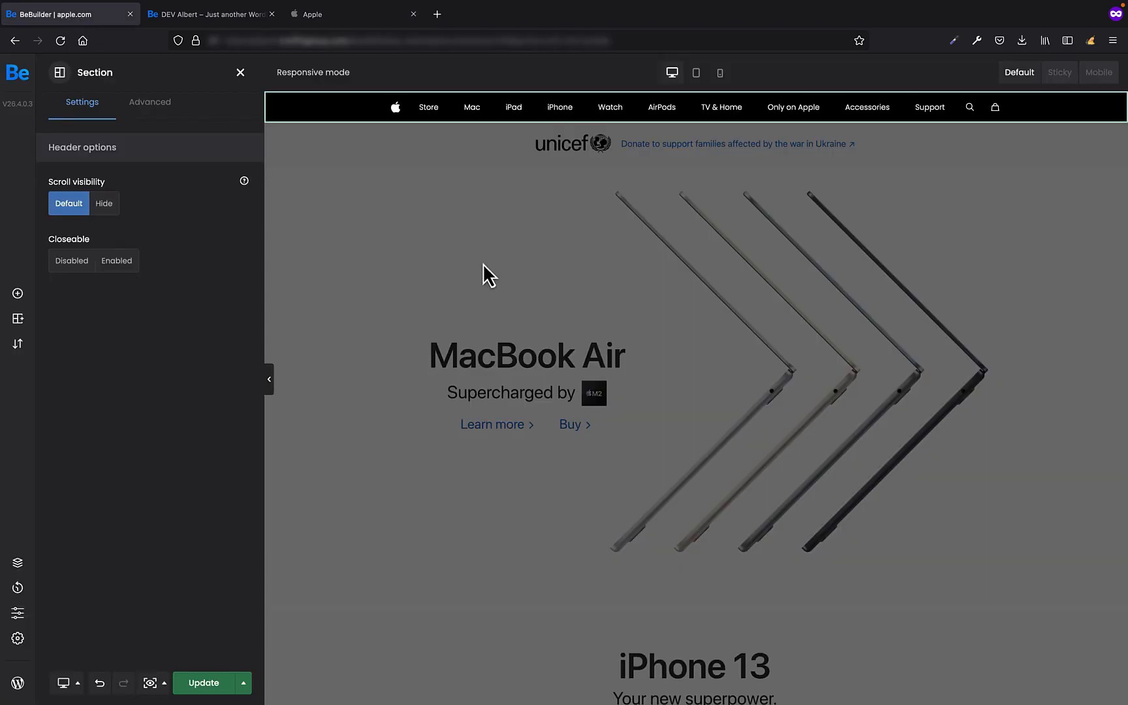
- Preview the template at phone size and enable the mobile header in the header options
{"action": "left_click", "coordinate": [720, 72]}
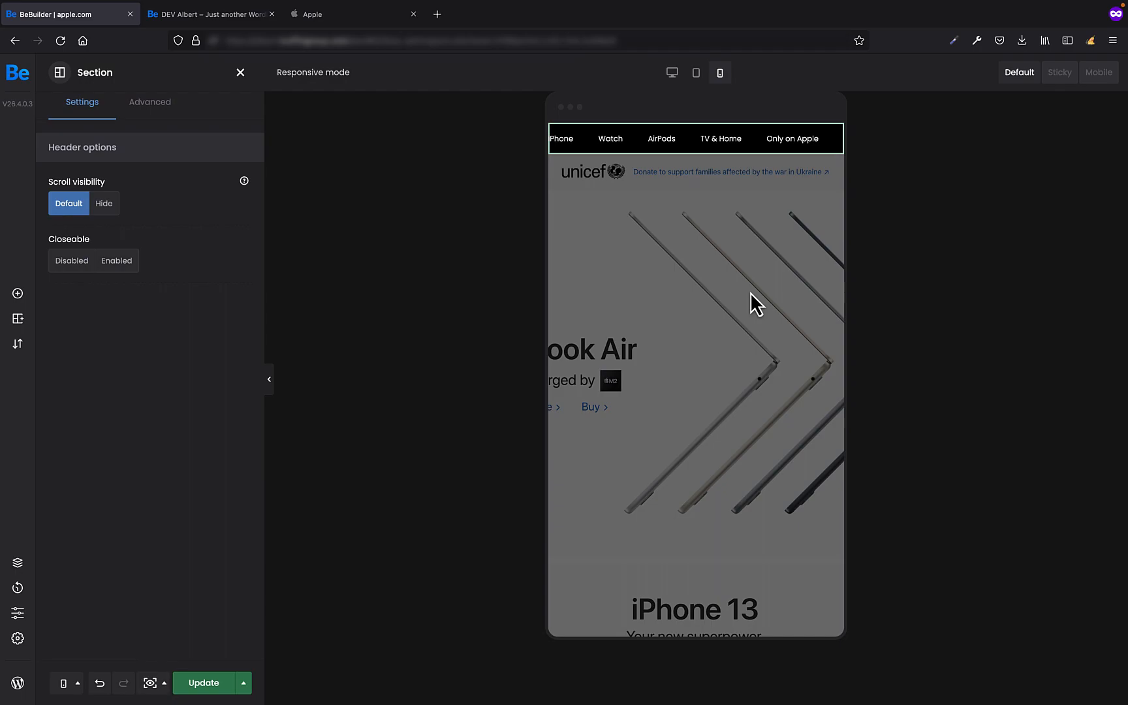
{"action": "left_click", "coordinate": [15, 617]}
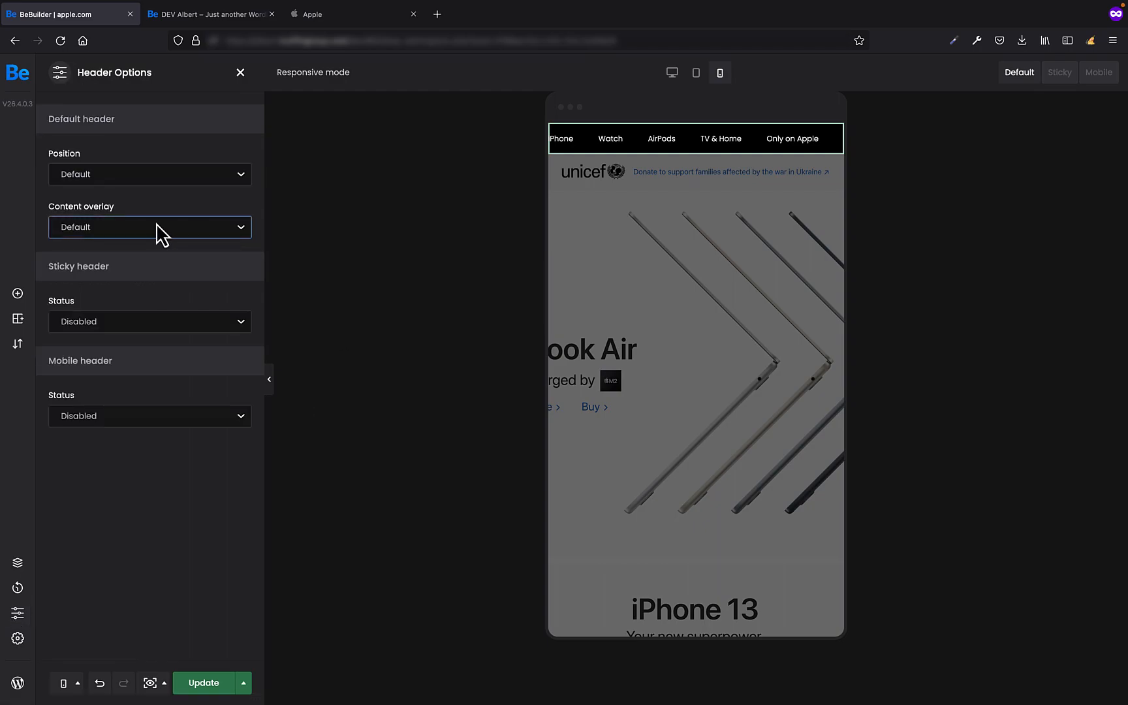
{"action": "left_click", "coordinate": [134, 421]}
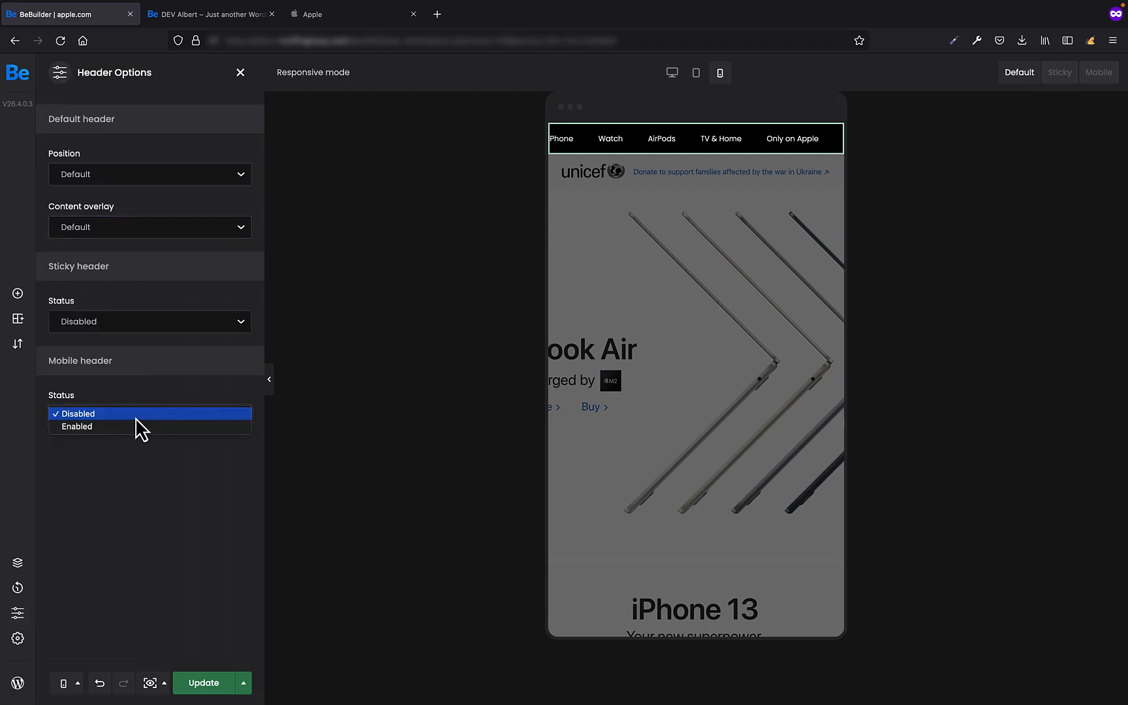
{"action": "left_click", "coordinate": [139, 428]}
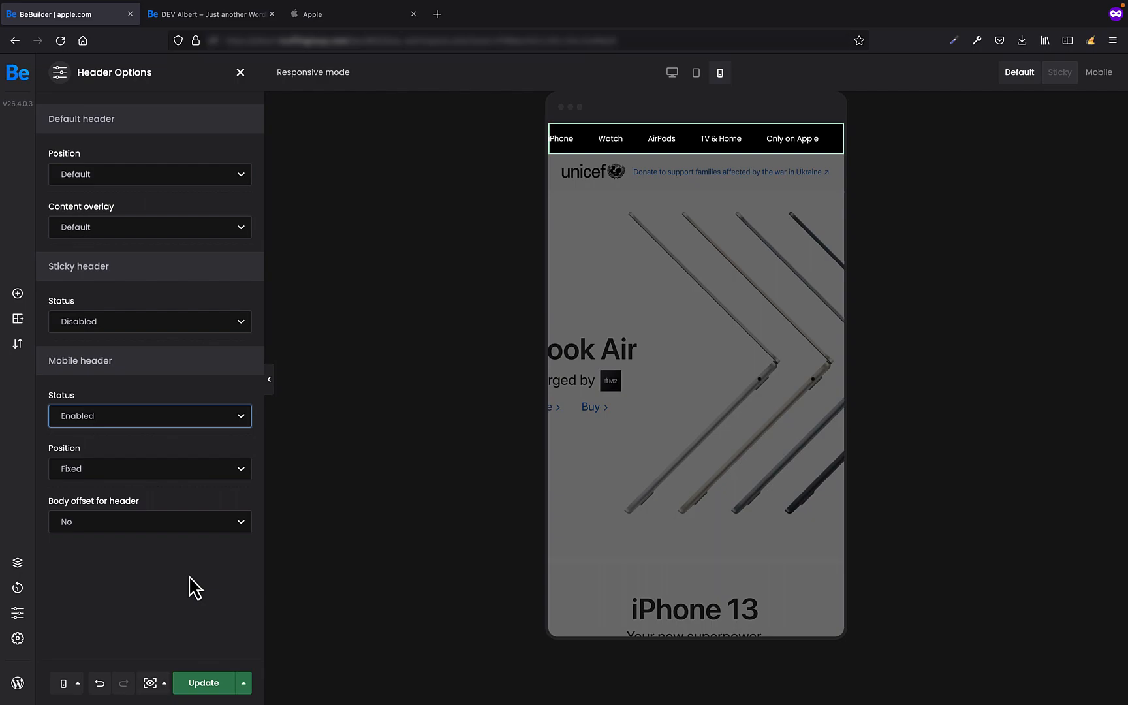
- Start the mobile header with a new section split into three wraps
{"action": "left_click", "coordinate": [1098, 77]}
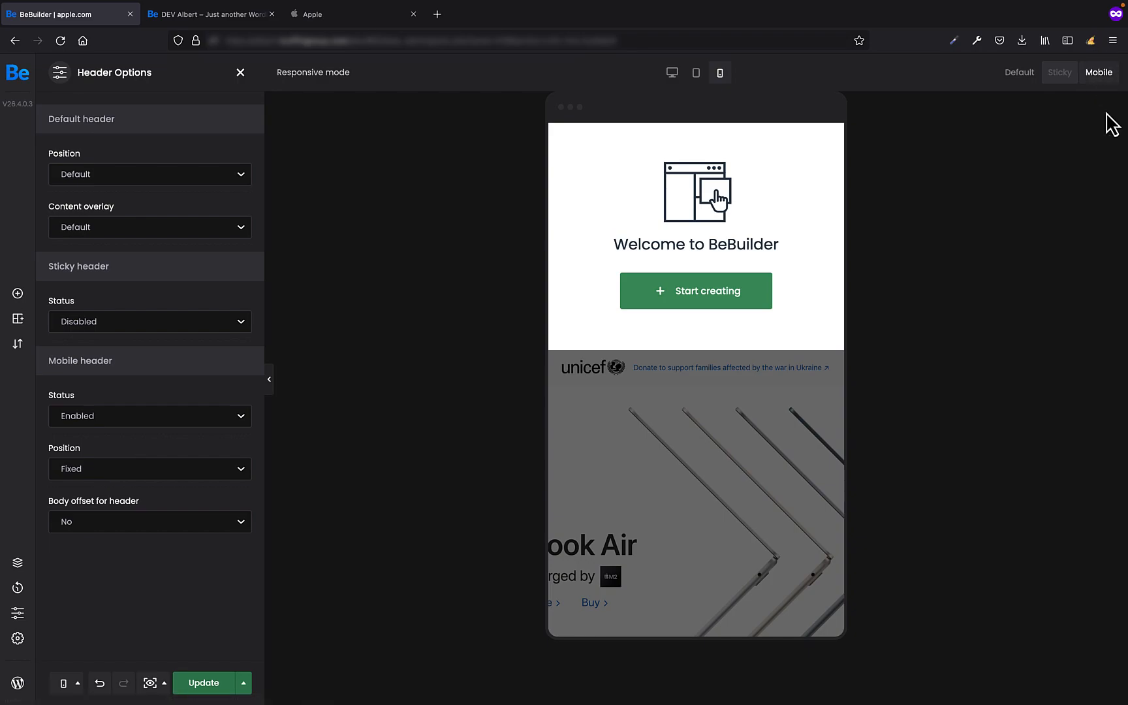
{"action": "left_click", "coordinate": [682, 302]}
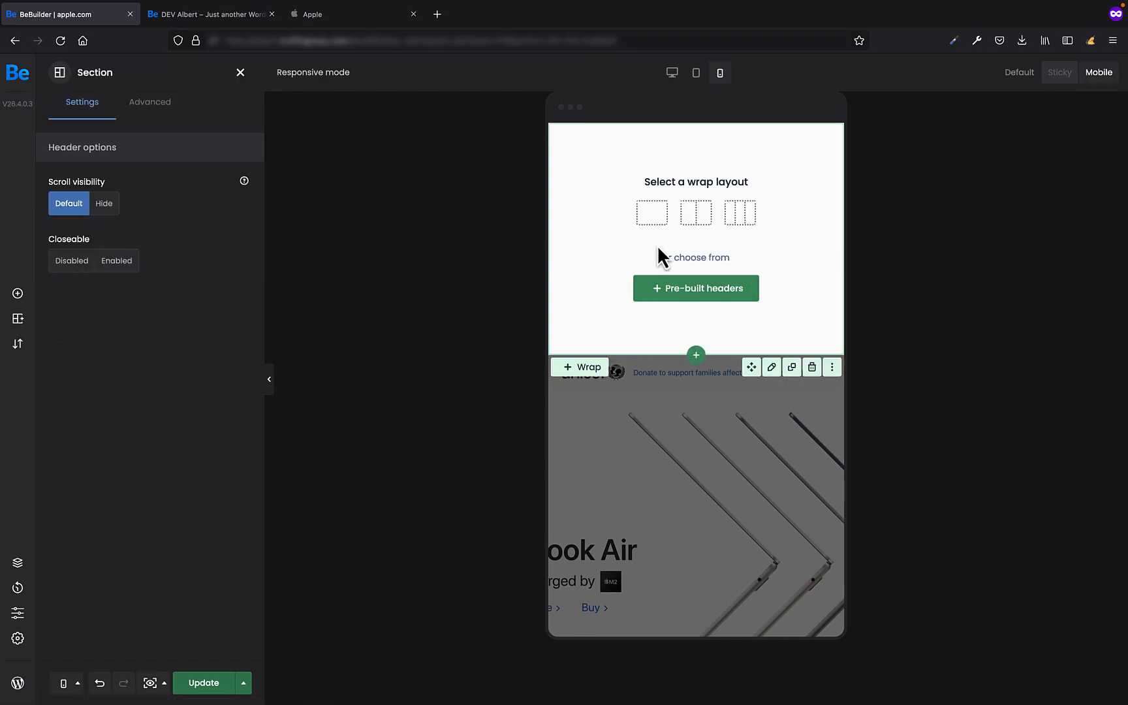
{"action": "left_click", "coordinate": [740, 217]}
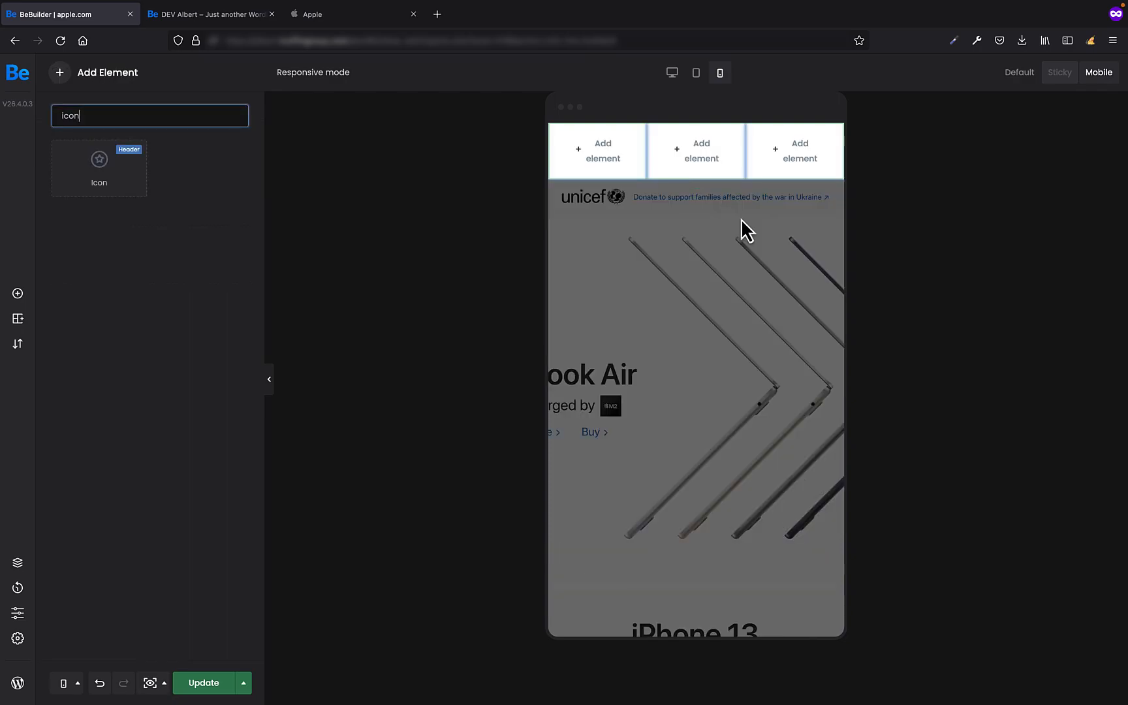
- Add an Icon element to the first wrap of the mobile header
{"action": "double_click", "coordinate": [117, 119]}
{"action": "type", "text": "icon"}
{"action": "left_click_drag", "start_coordinate": [110, 184], "coordinate": [594, 158]}
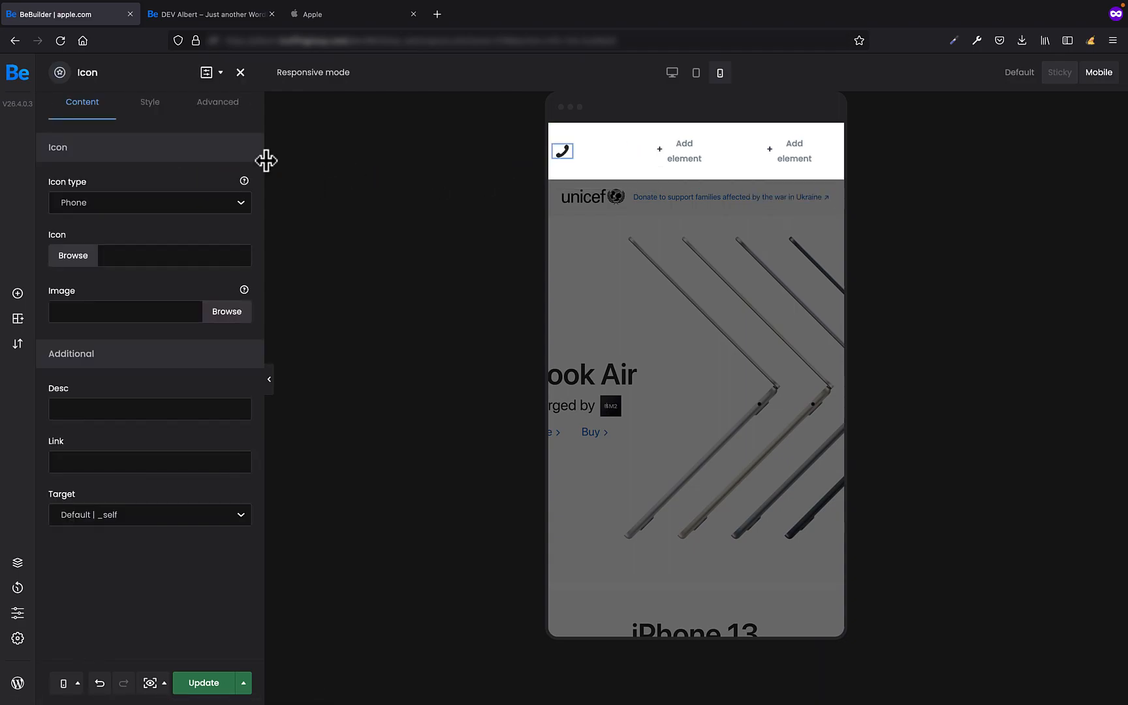
- Use the white two-line menu image from the media library as the new icon's image
{"action": "left_click", "coordinate": [73, 255]}
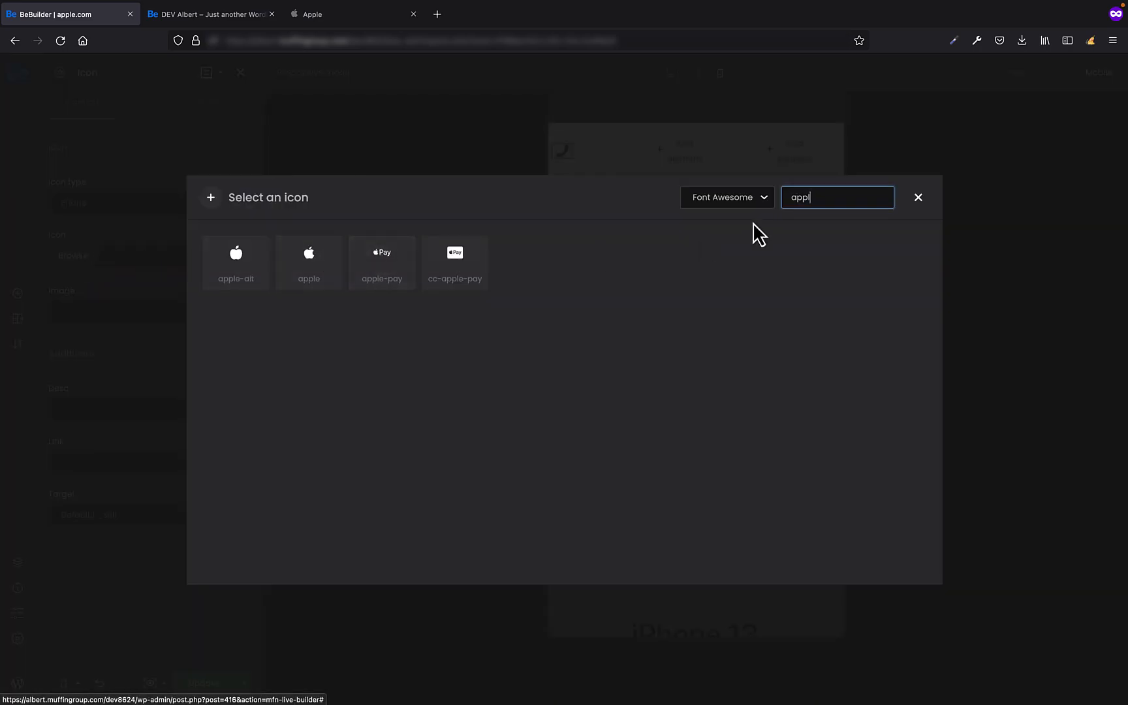
{"action": "left_click", "coordinate": [918, 197]}
{"action": "left_click", "coordinate": [236, 313]}
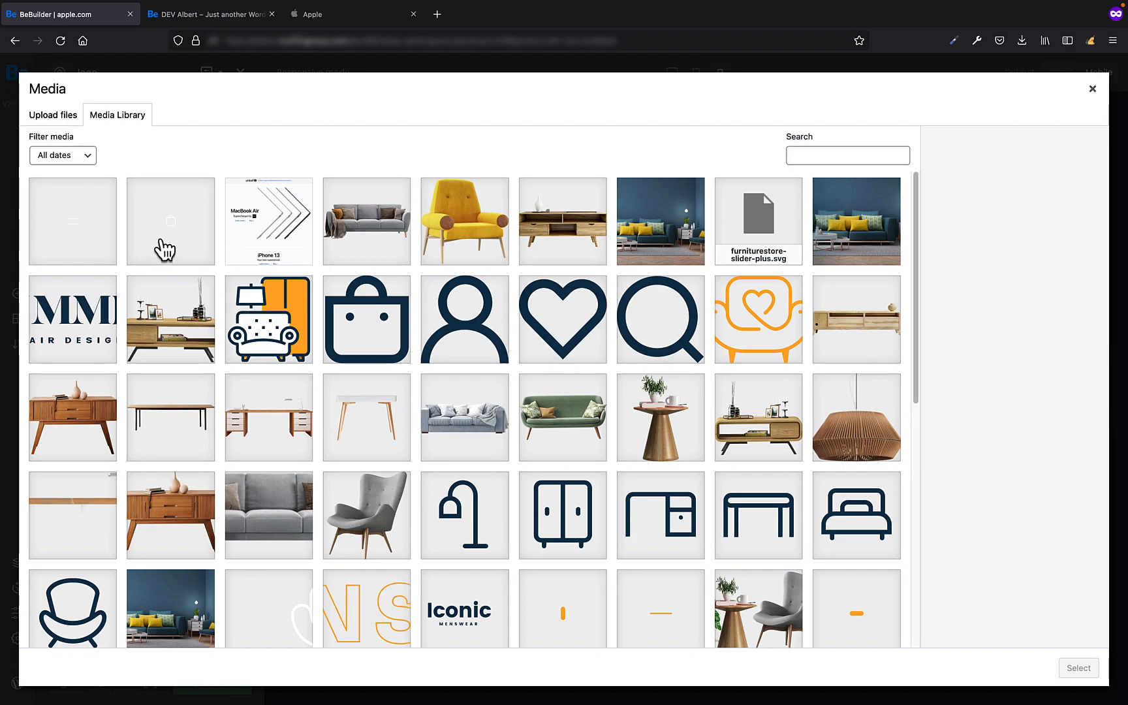
{"action": "left_click", "coordinate": [85, 237]}
{"action": "left_click", "coordinate": [1078, 668]}
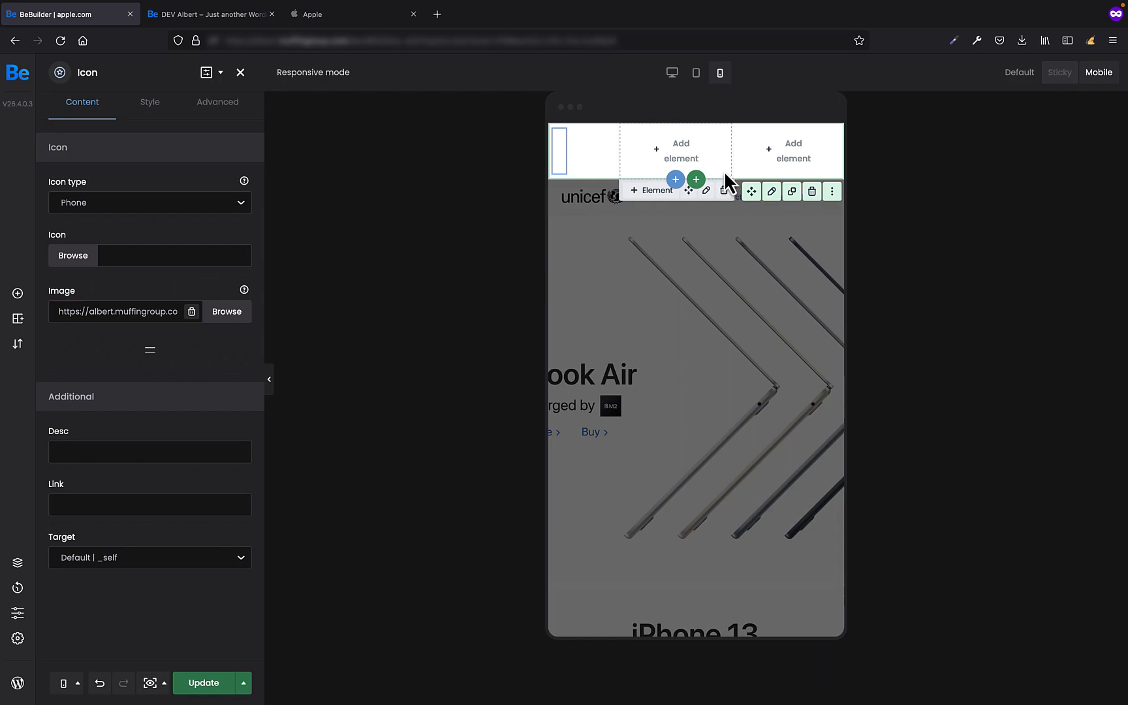
- Set the mobile header section's background color to #000000
{"action": "left_click", "coordinate": [770, 192]}
{"action": "left_click", "coordinate": [162, 112]}
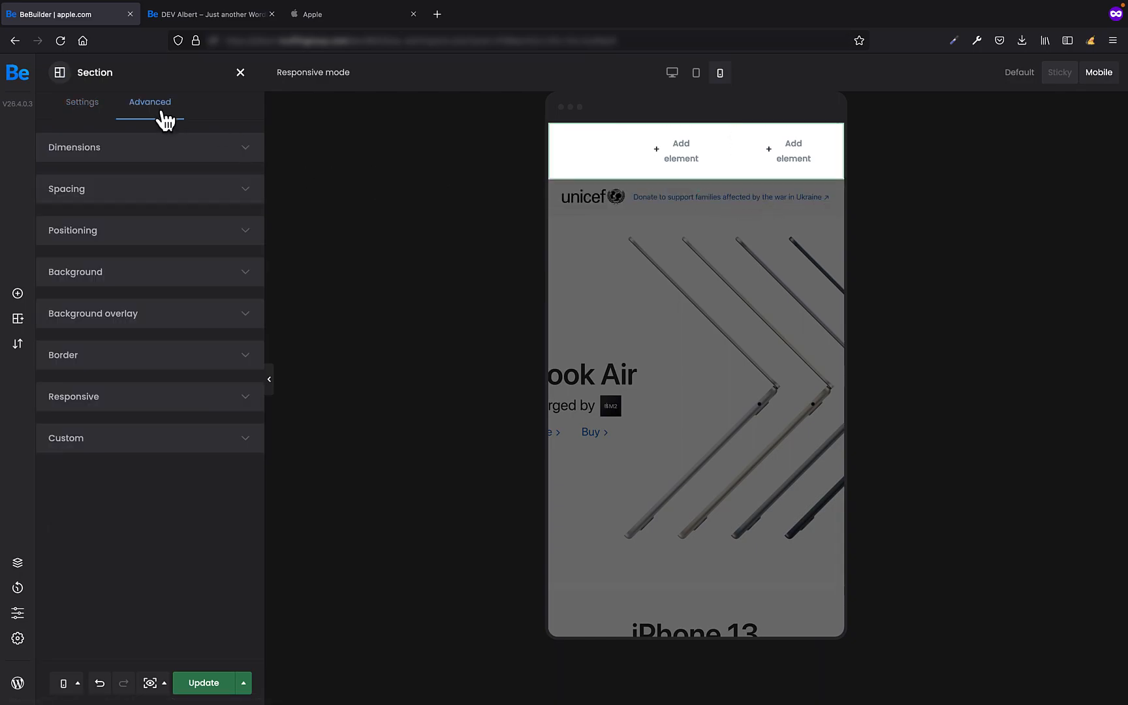
{"action": "left_click", "coordinate": [130, 278]}
{"action": "left_click", "coordinate": [64, 427]}
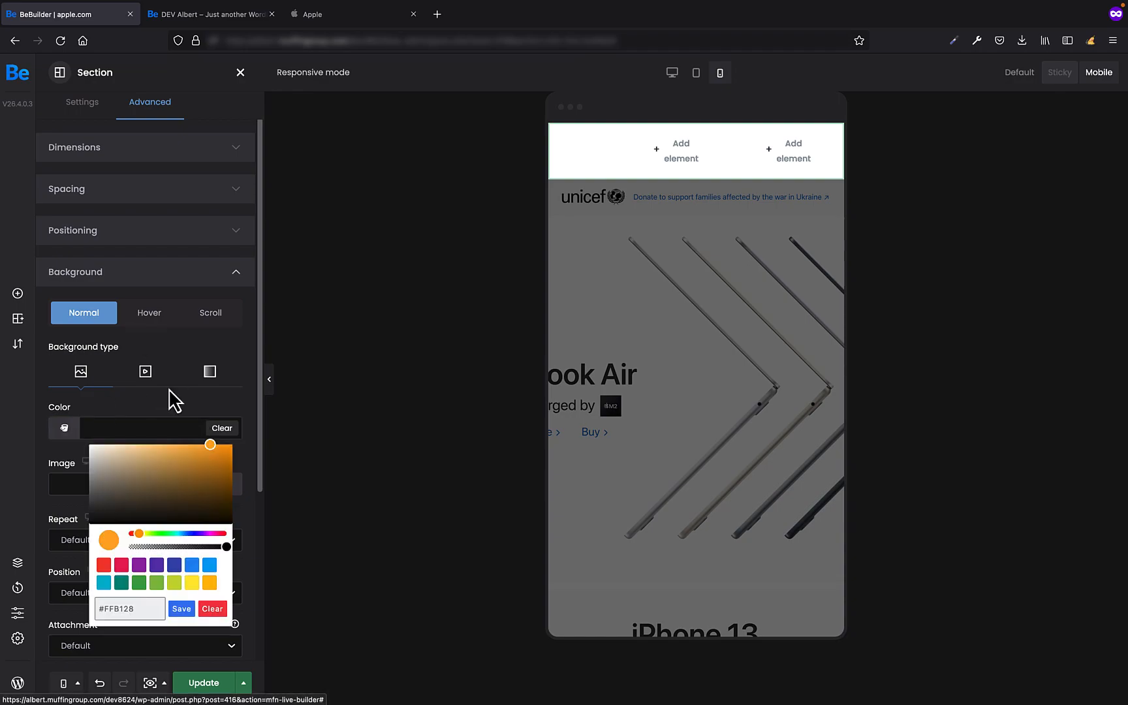
{"action": "left_click_drag", "start_coordinate": [121, 478], "coordinate": [63, 563]}
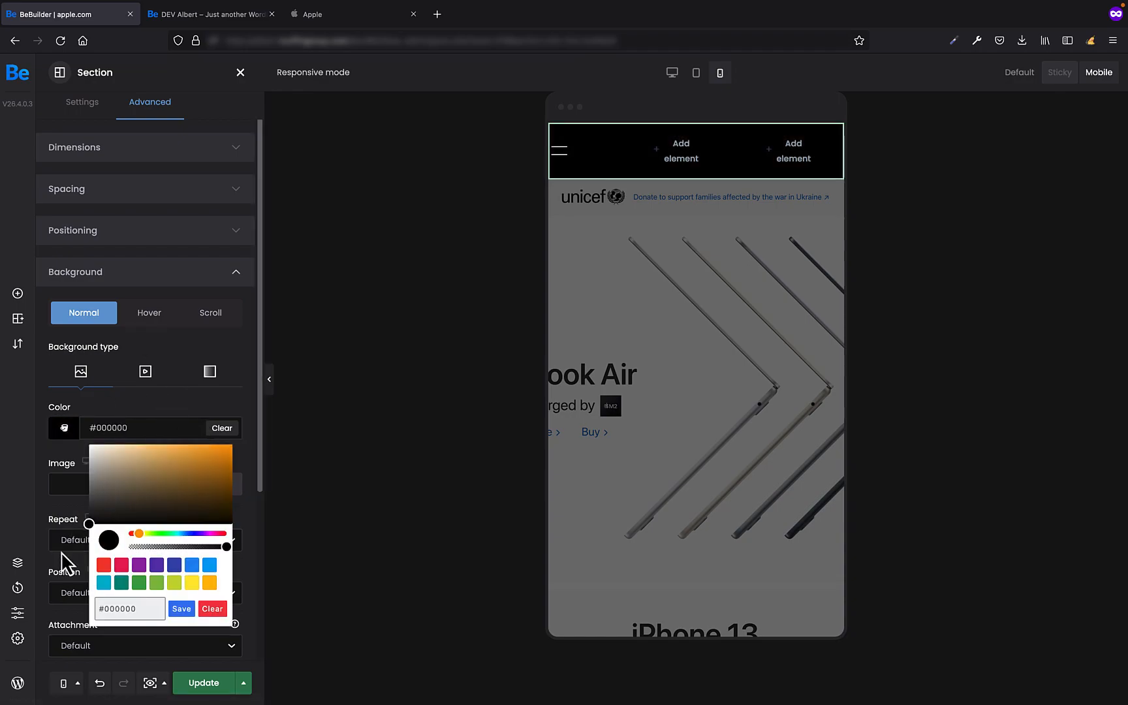
{"action": "left_click", "coordinate": [253, 421]}
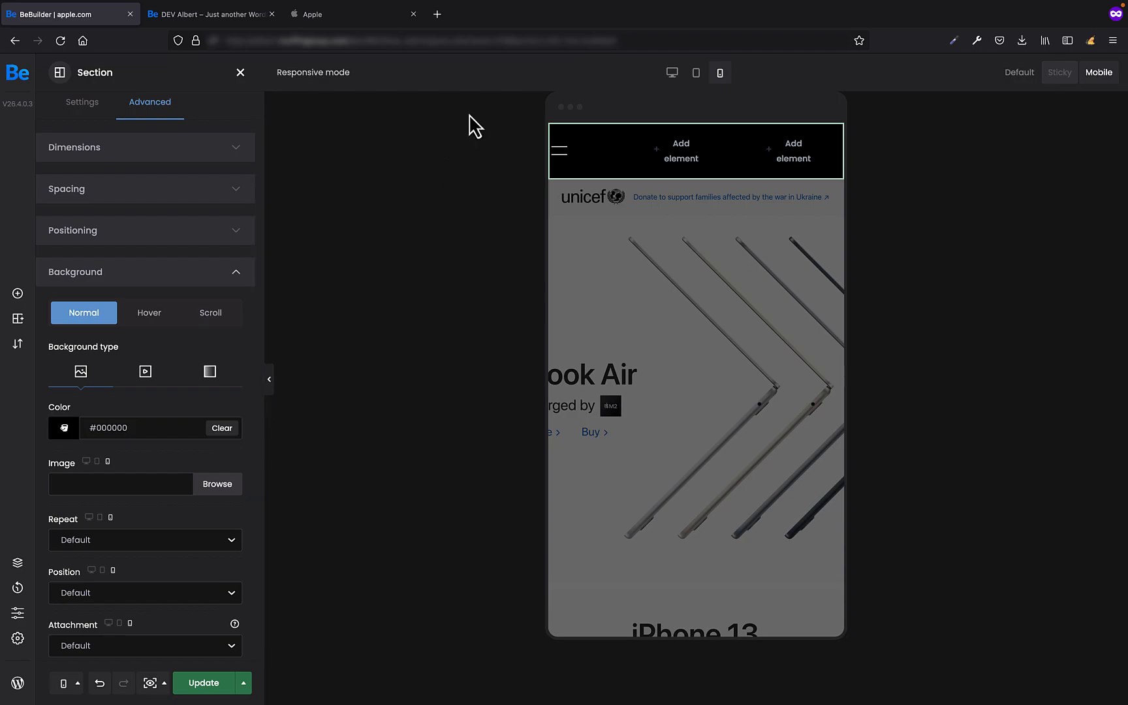
- Set the size of the two-line menu icon in the mobile header to 18
{"action": "left_click", "coordinate": [564, 156]}
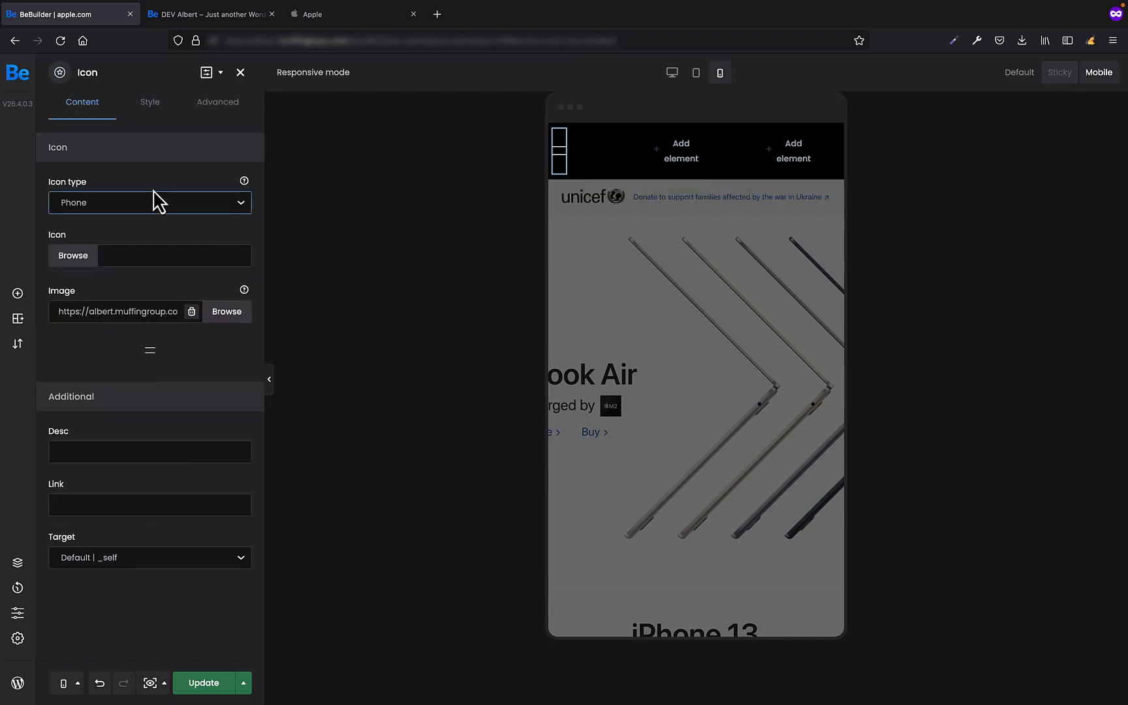
{"action": "left_click", "coordinate": [163, 117]}
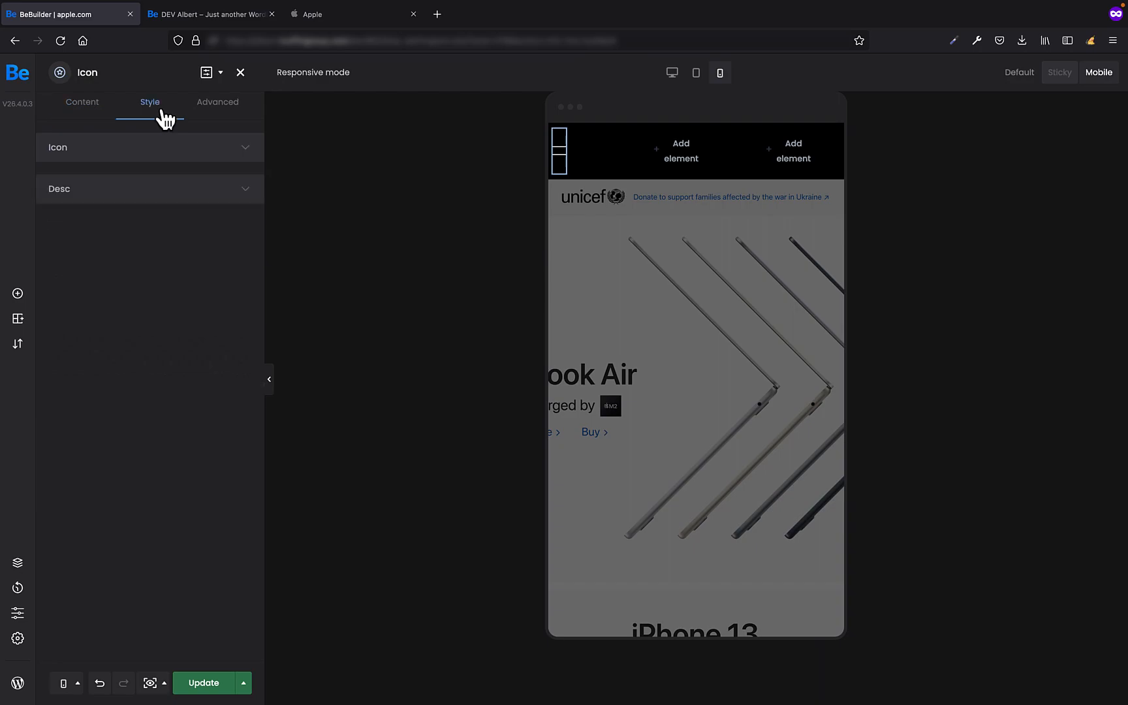
{"action": "left_click", "coordinate": [244, 156]}
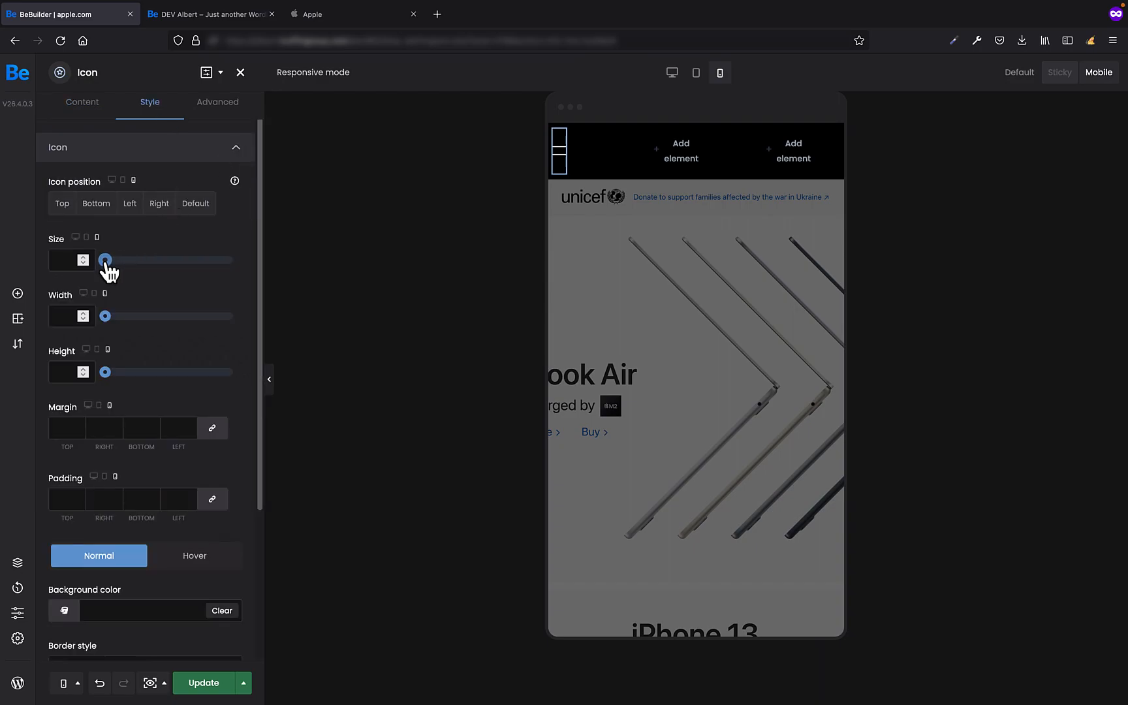
{"action": "mouse_move", "coordinate": [106, 263]}
{"action": "left_mouse_down"}
{"action": "mouse_move", "coordinate": [130, 262]}
{"action": "mouse_move", "coordinate": [116, 265]}
{"action": "mouse_move", "coordinate": [122, 273]}
{"action": "left_mouse_up"}
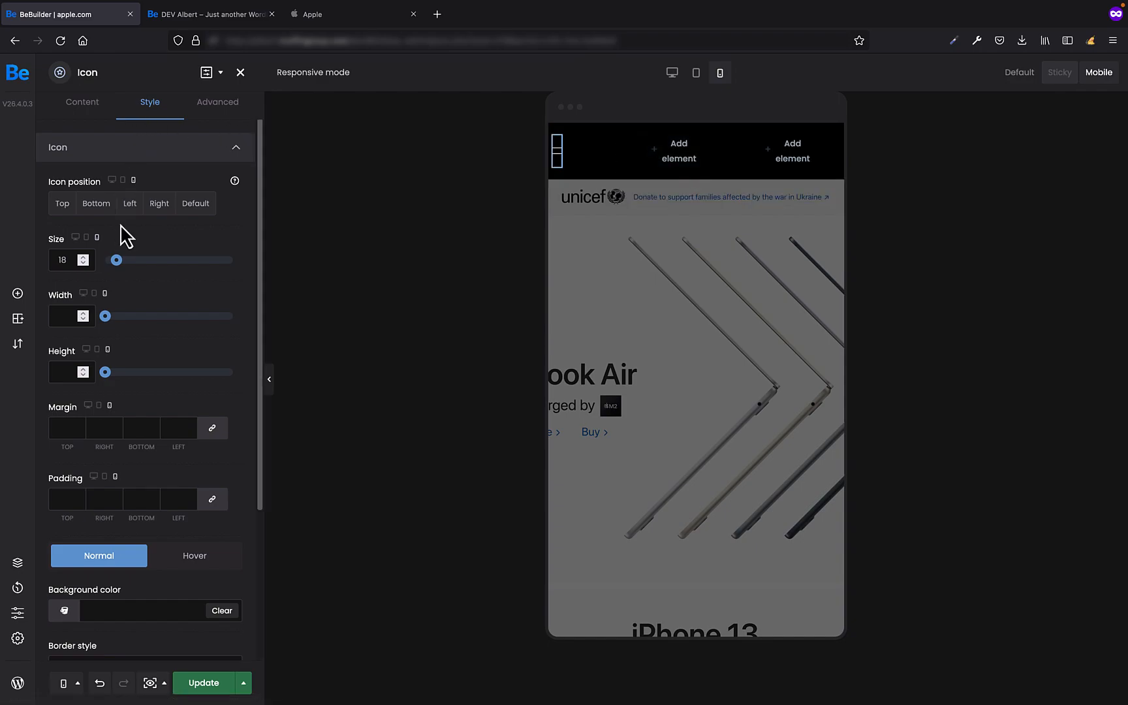
- Add an Icon element to the middle wrap of the mobile header and assign it the fab fa-apple icon
{"action": "left_click", "coordinate": [17, 293]}
{"action": "left_click_drag", "start_coordinate": [96, 167], "coordinate": [669, 153]}
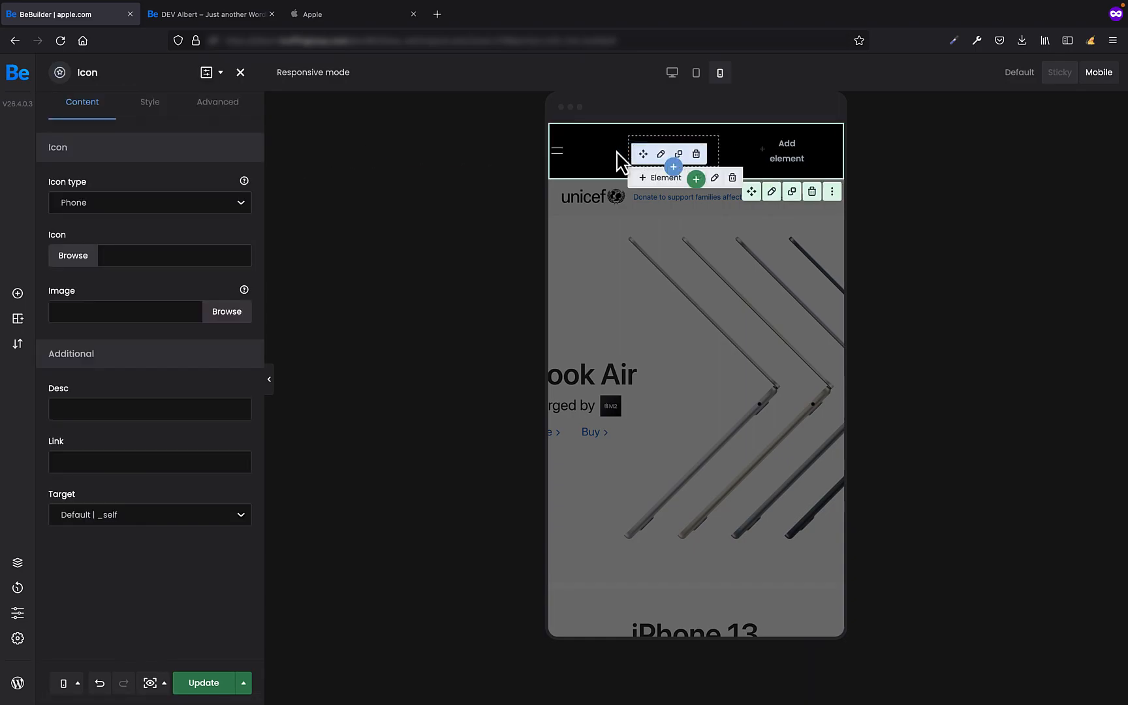
{"action": "left_click", "coordinate": [81, 256]}
{"action": "left_click", "coordinate": [304, 274]}
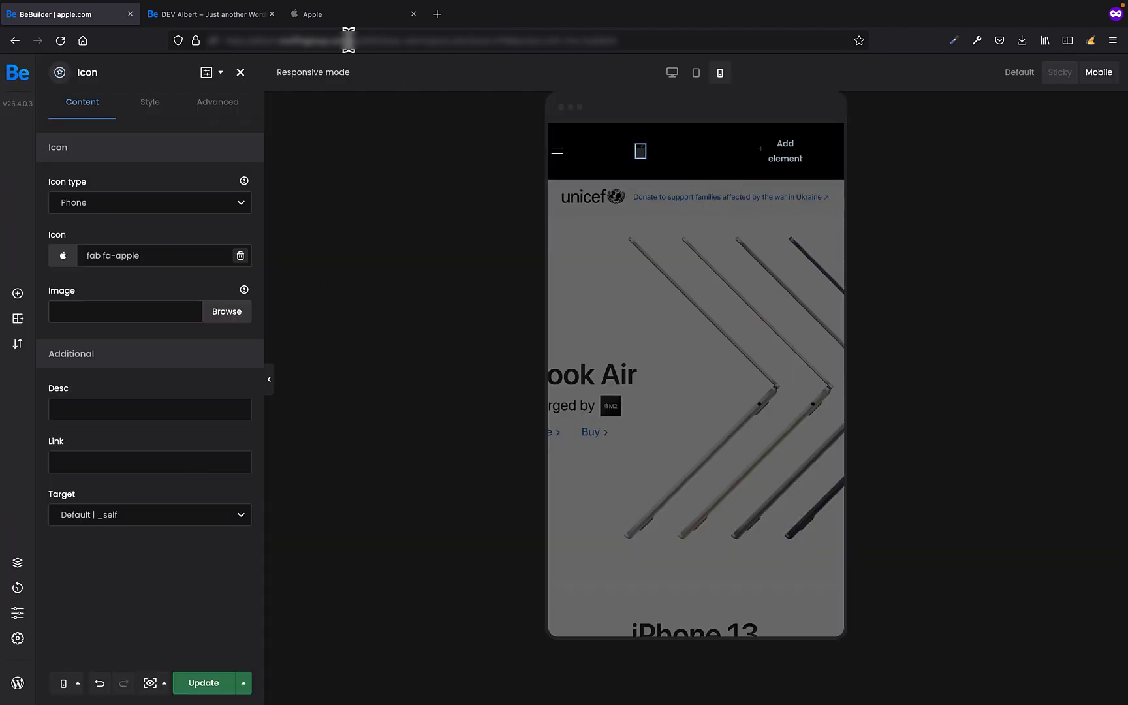
- Check the logo placement on the Apple reference page and center the middle wrap's elements horizontally
{"action": "left_click", "coordinate": [353, 18]}
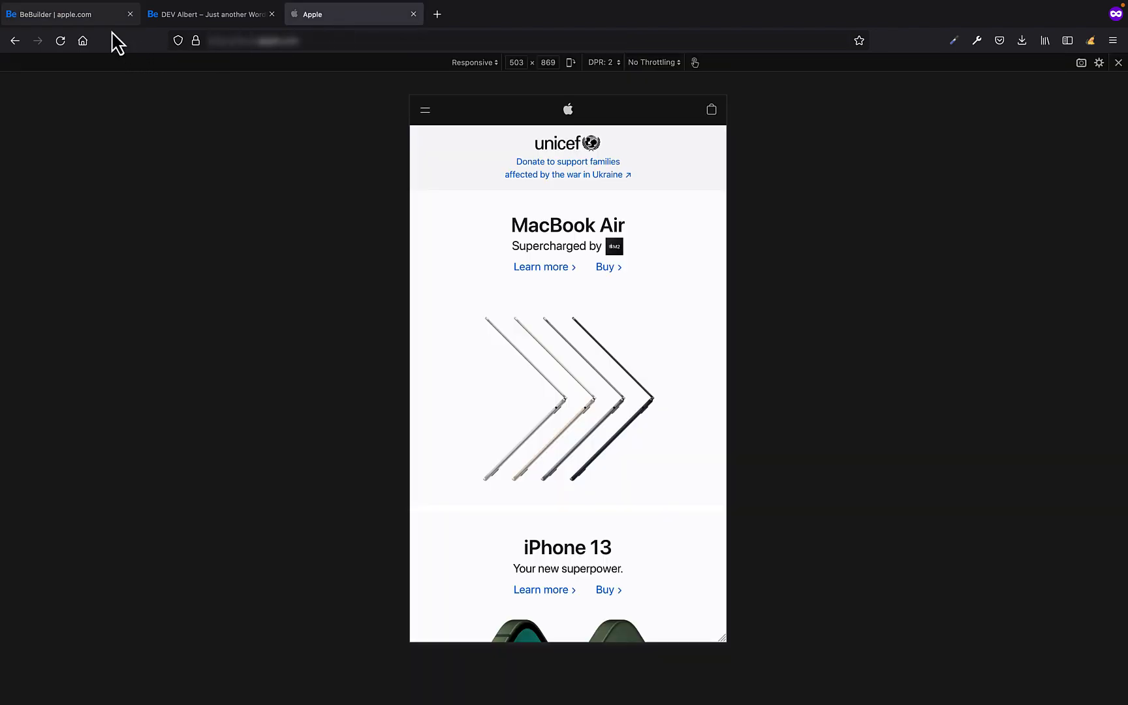
{"action": "left_click", "coordinate": [67, 17]}
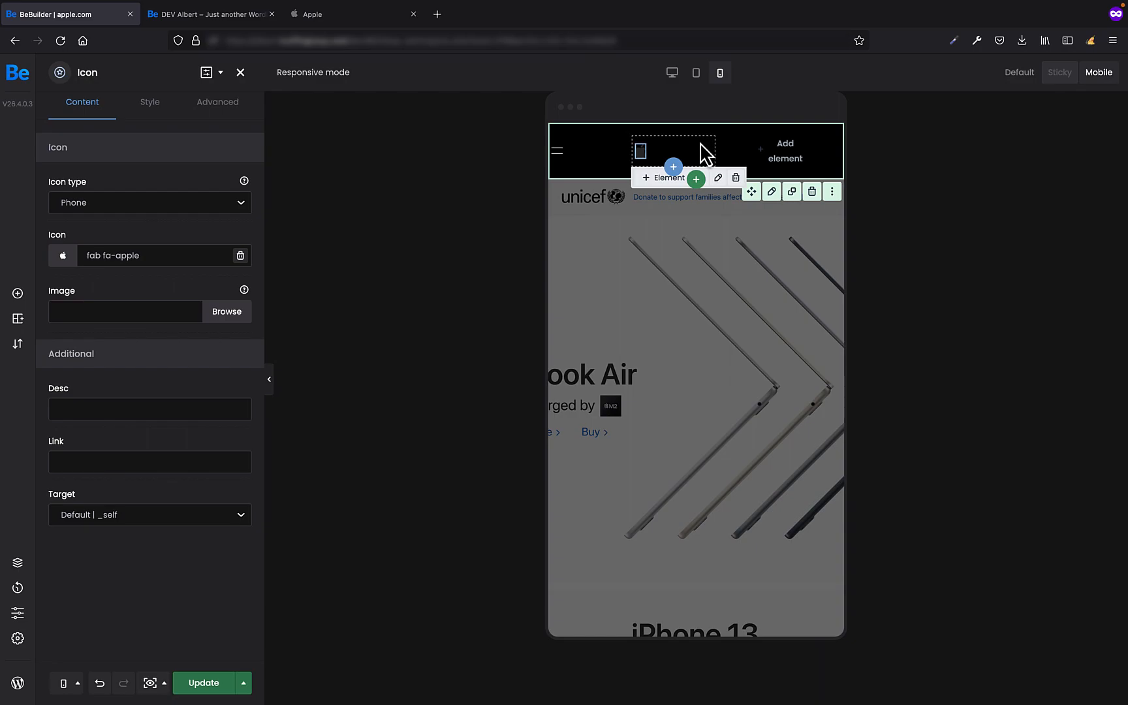
{"action": "left_click", "coordinate": [718, 180]}
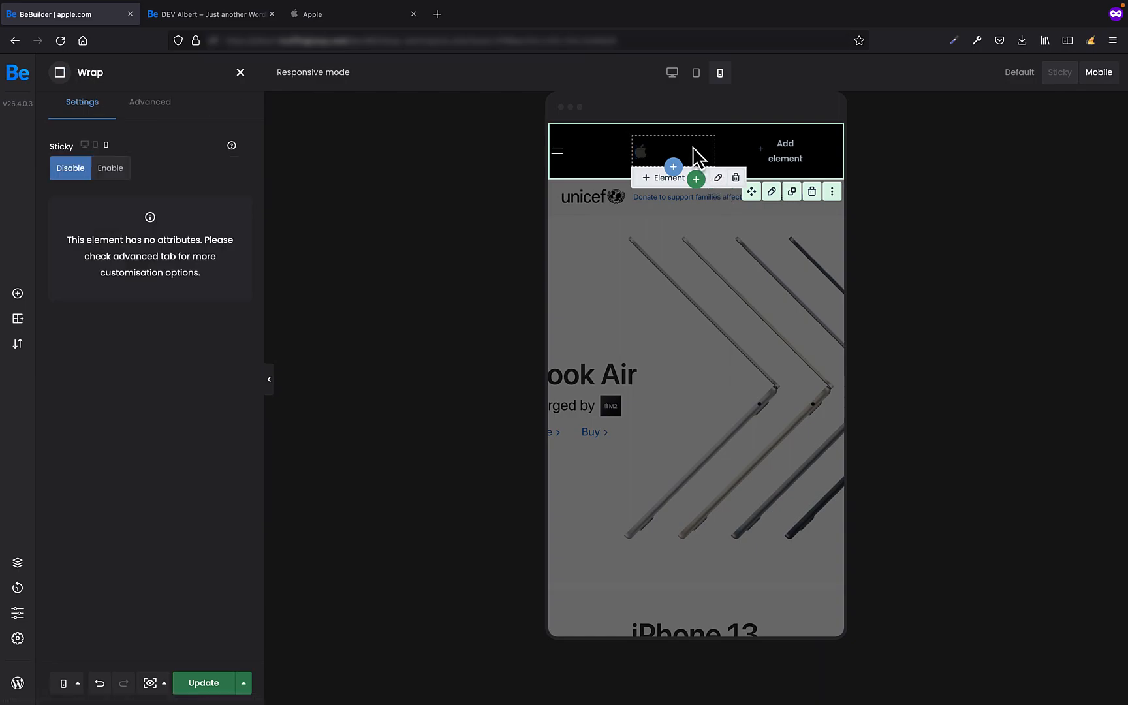
{"action": "left_click", "coordinate": [152, 103]}
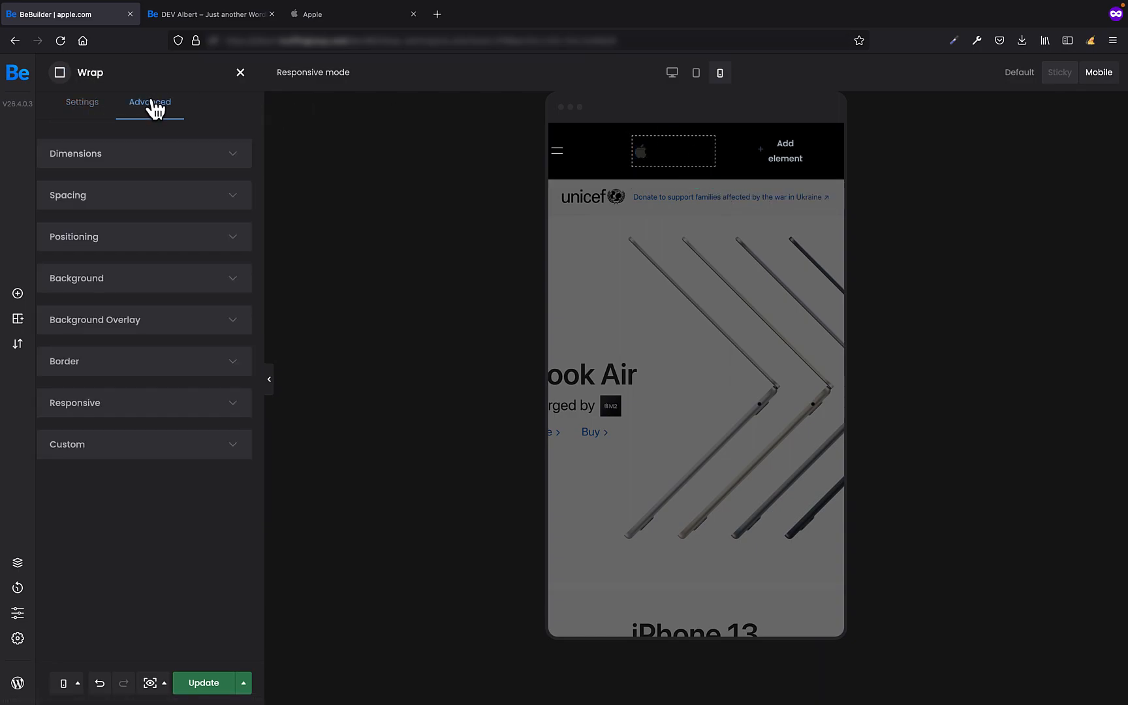
{"action": "left_click", "coordinate": [124, 241]}
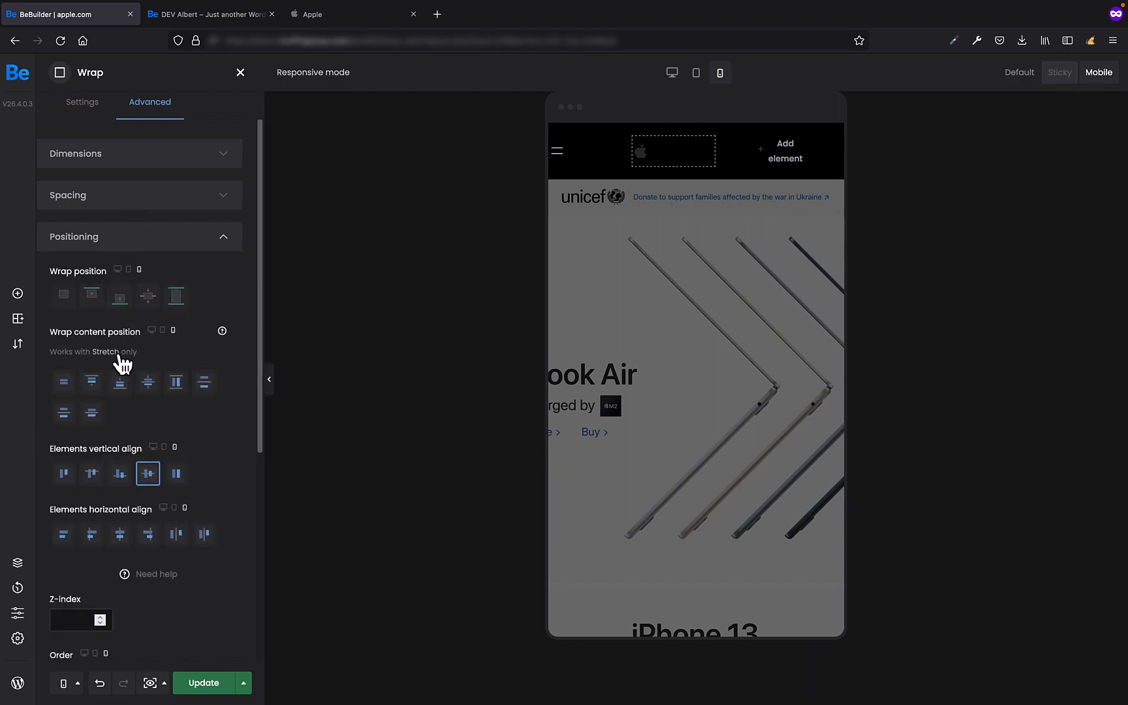
{"action": "left_click", "coordinate": [120, 535]}
- Add an Icon element to the third wrap and use the white shopping bag picture from the media library as its image
{"action": "left_click", "coordinate": [795, 163]}
{"action": "left_click_drag", "start_coordinate": [67, 162], "coordinate": [791, 158]}
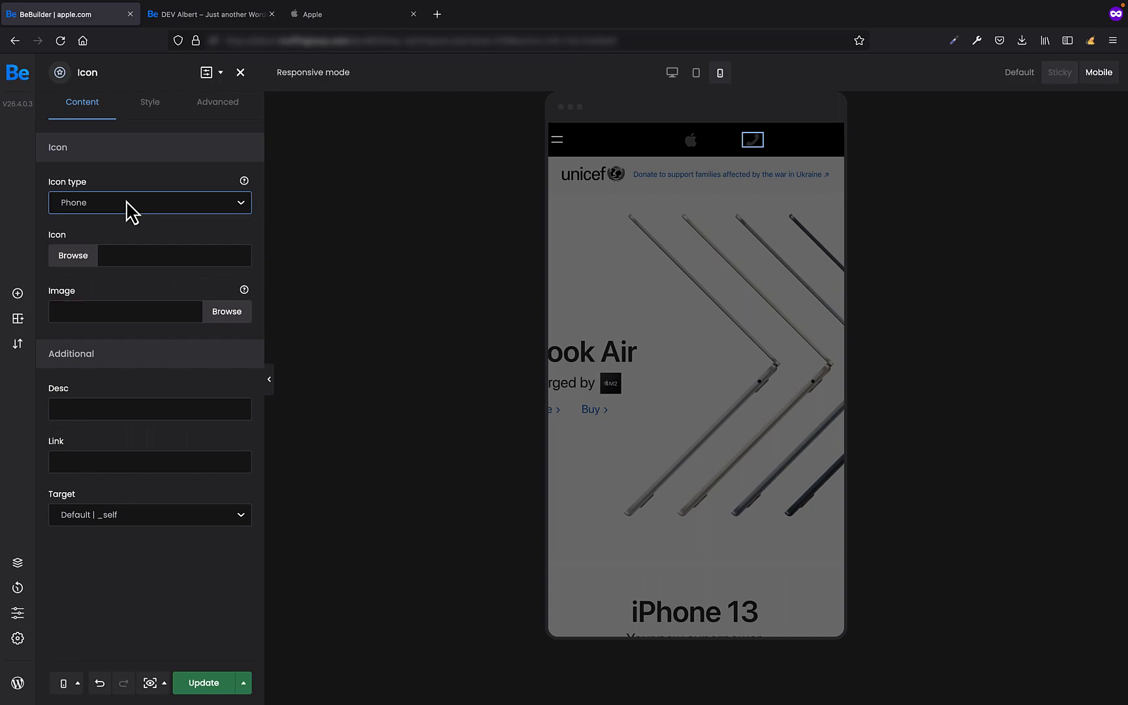
{"action": "left_click", "coordinate": [323, 25]}
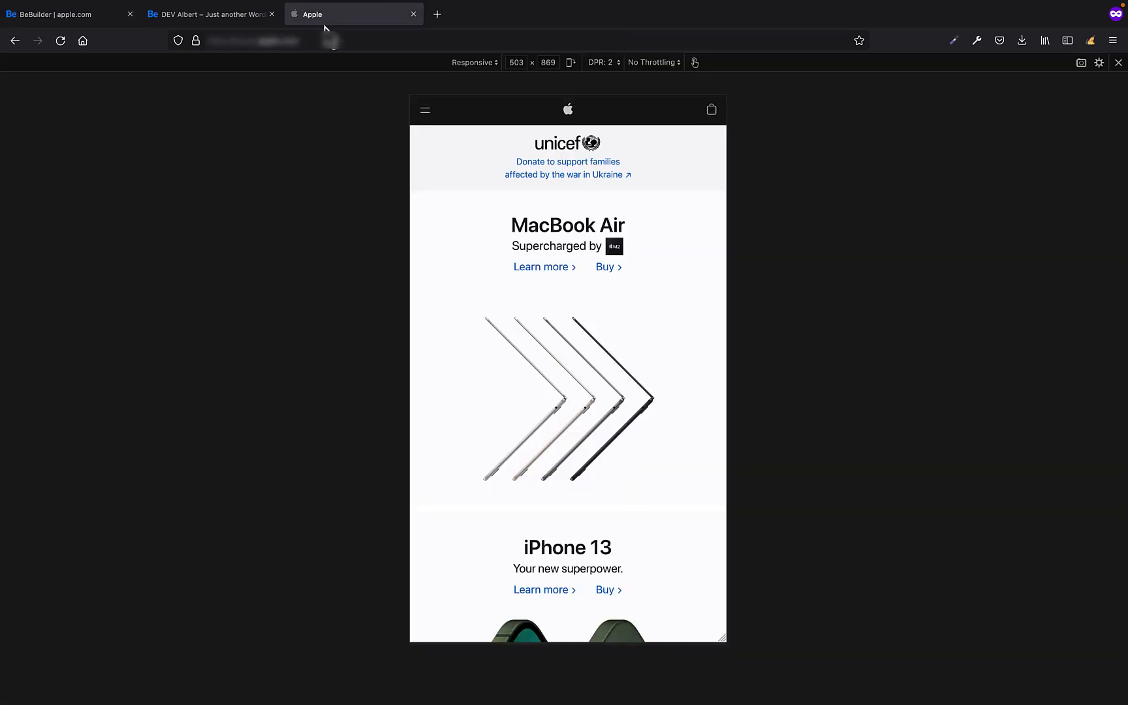
{"action": "left_click", "coordinate": [69, 18]}
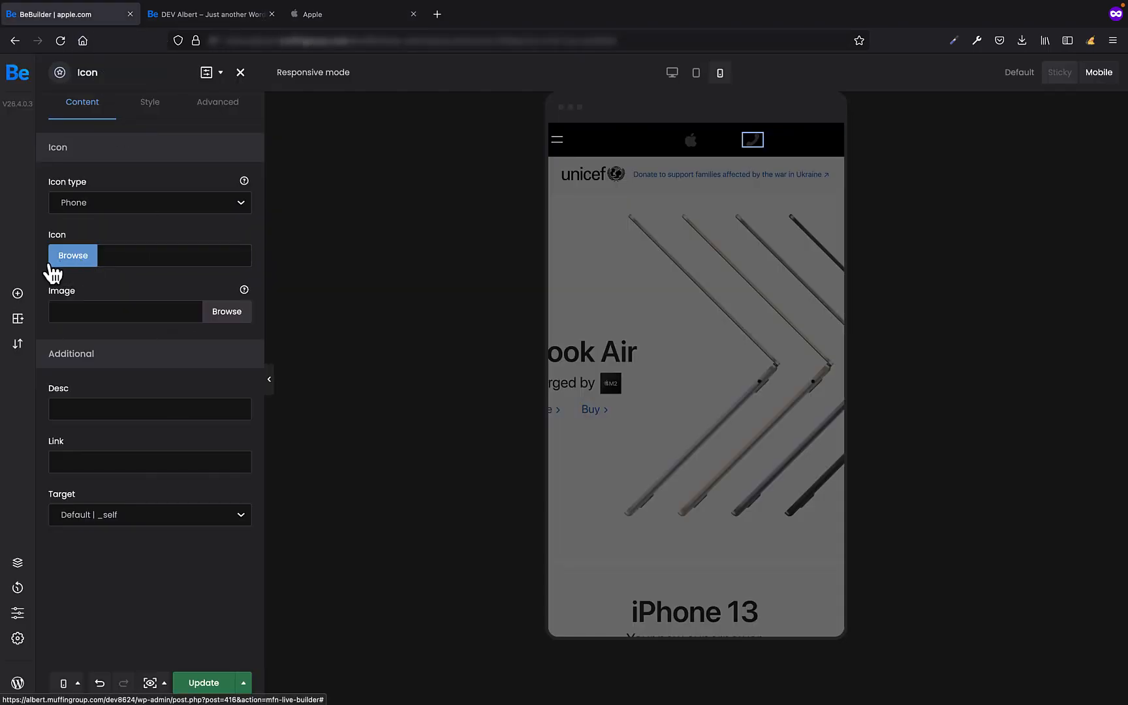
{"action": "left_click", "coordinate": [226, 317]}
{"action": "left_click", "coordinate": [78, 247]}
{"action": "left_click", "coordinate": [138, 242]}
{"action": "left_click", "coordinate": [1078, 664]}
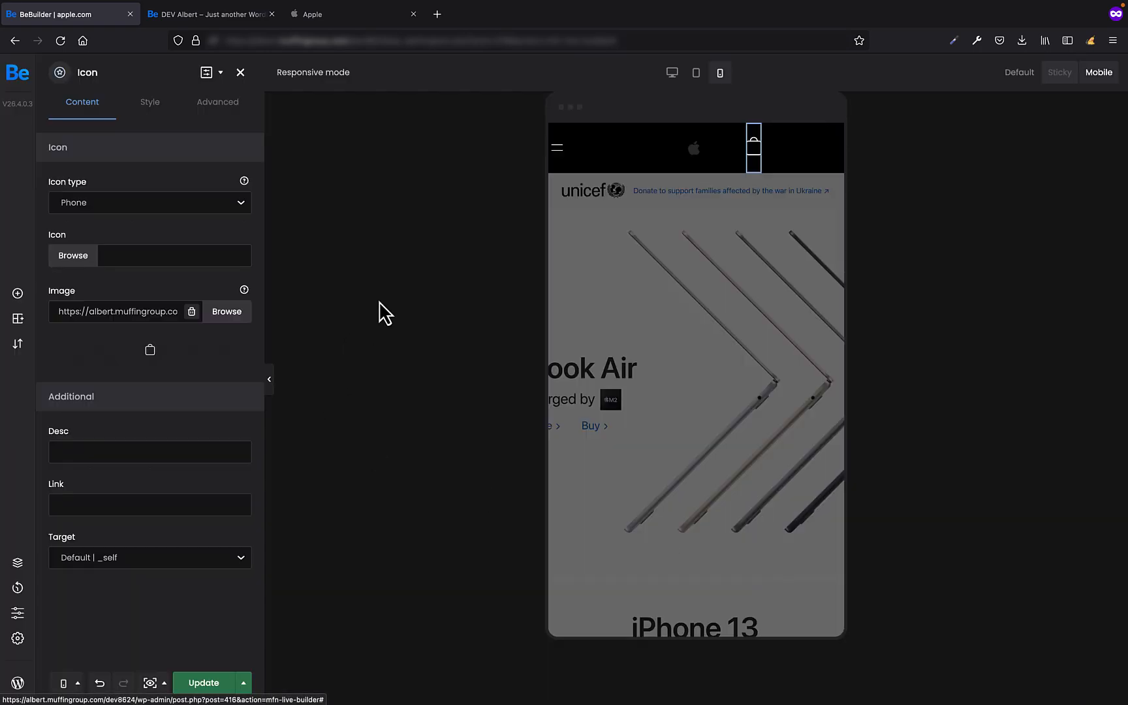
- Set the size of the shopping bag icon to 18
{"action": "left_click", "coordinate": [154, 104]}
{"action": "left_click", "coordinate": [88, 152]}
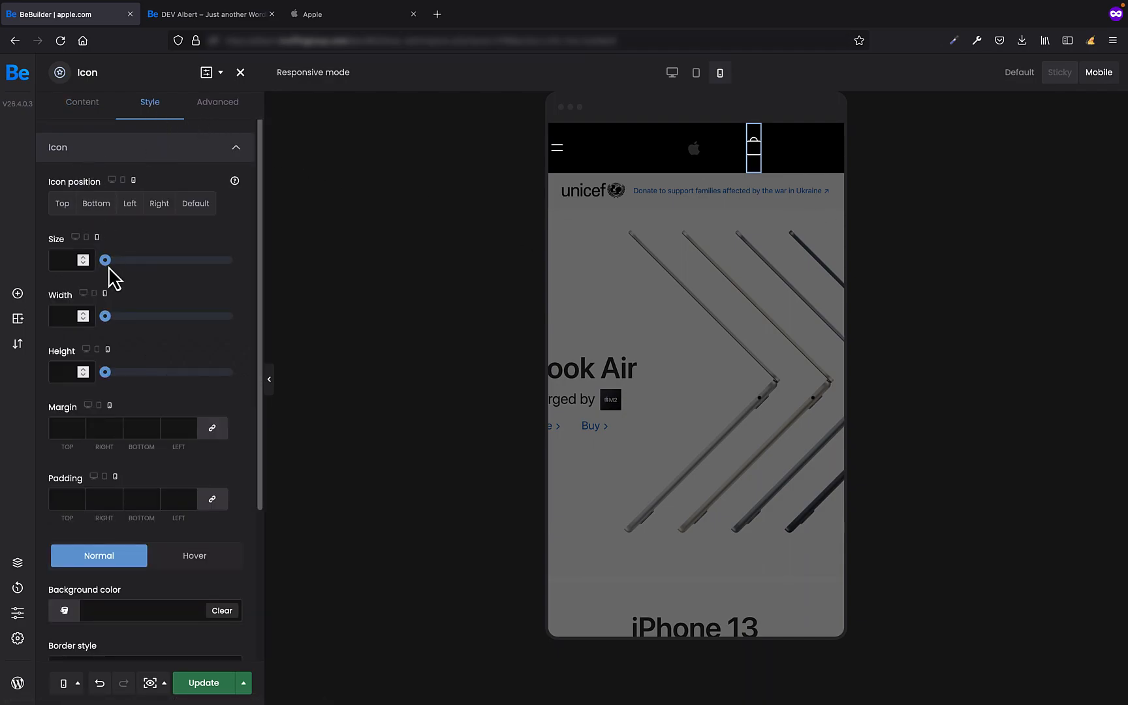
{"action": "left_click_drag", "start_coordinate": [106, 262], "coordinate": [139, 263]}
{"action": "left_click_drag", "start_coordinate": [138, 264], "coordinate": [124, 266]}
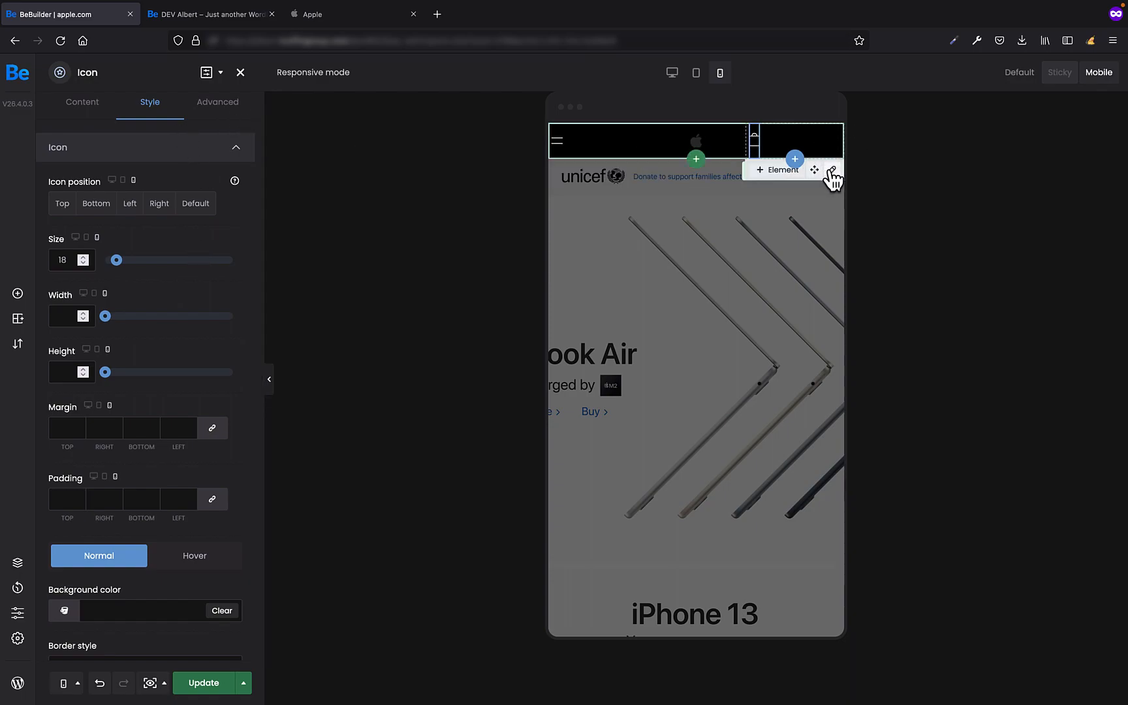
- Align the elements of the third wrap horizontally to the right
{"action": "left_click", "coordinate": [832, 170]}
{"action": "left_click", "coordinate": [151, 106]}
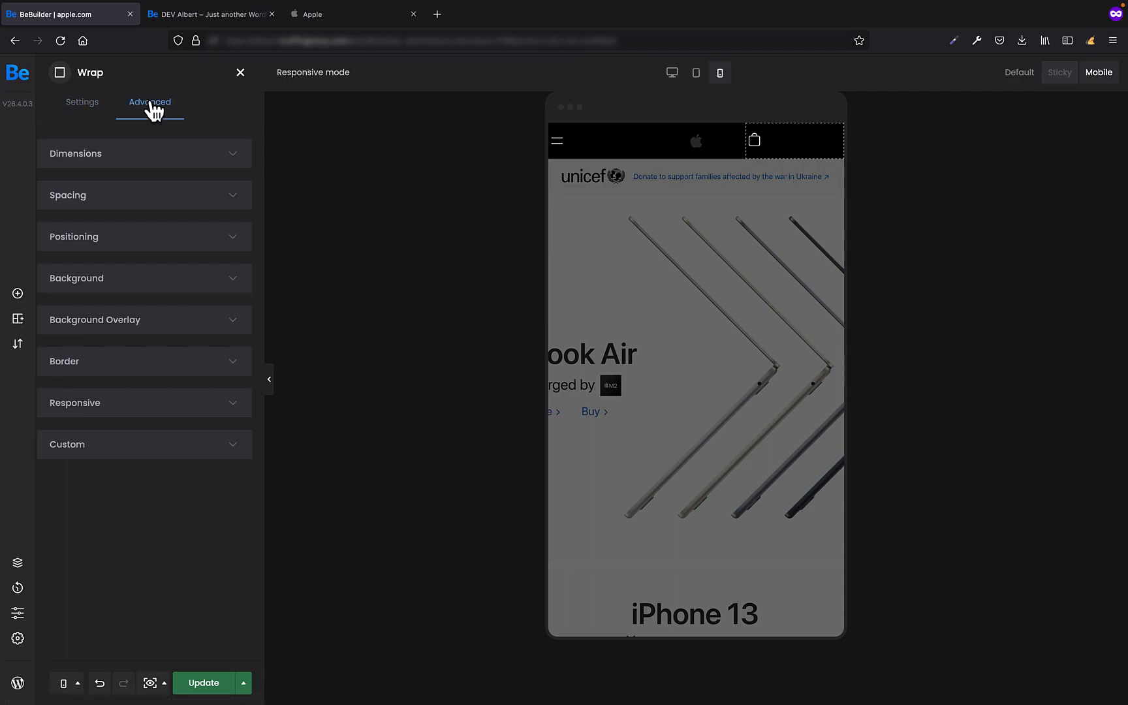
{"action": "left_click", "coordinate": [140, 242]}
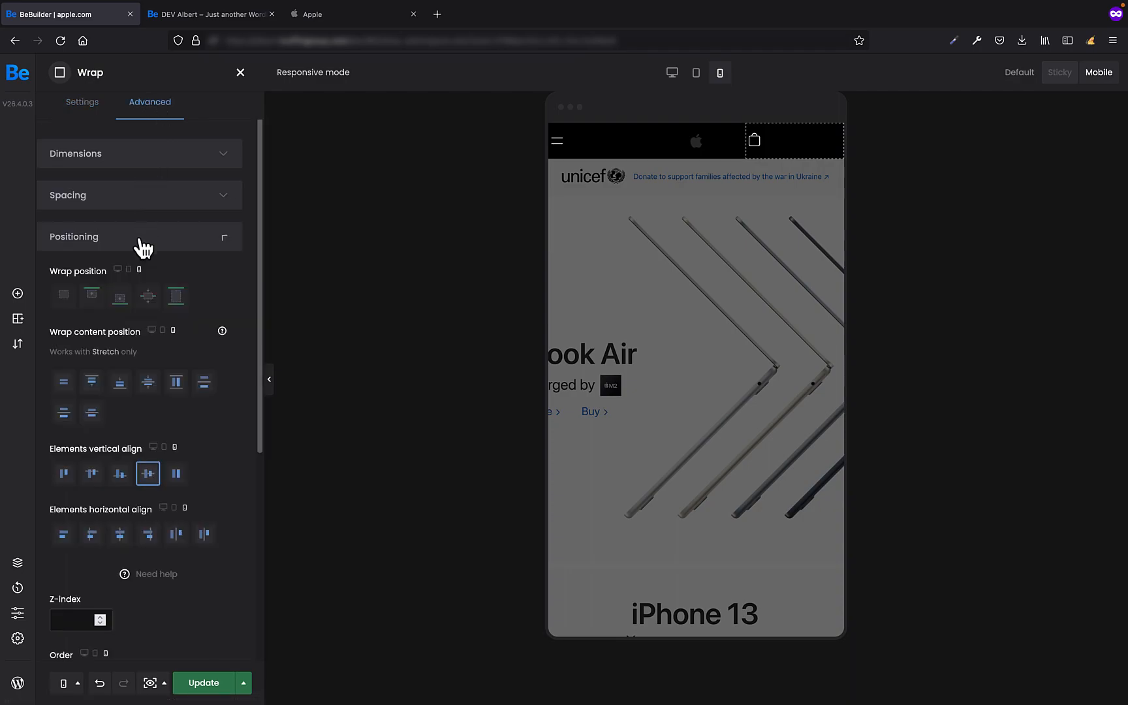
{"action": "left_click", "coordinate": [154, 542]}
- Set the icon color of the Apple logo in the middle wrap to #FFFFFF
{"action": "left_click", "coordinate": [687, 142]}
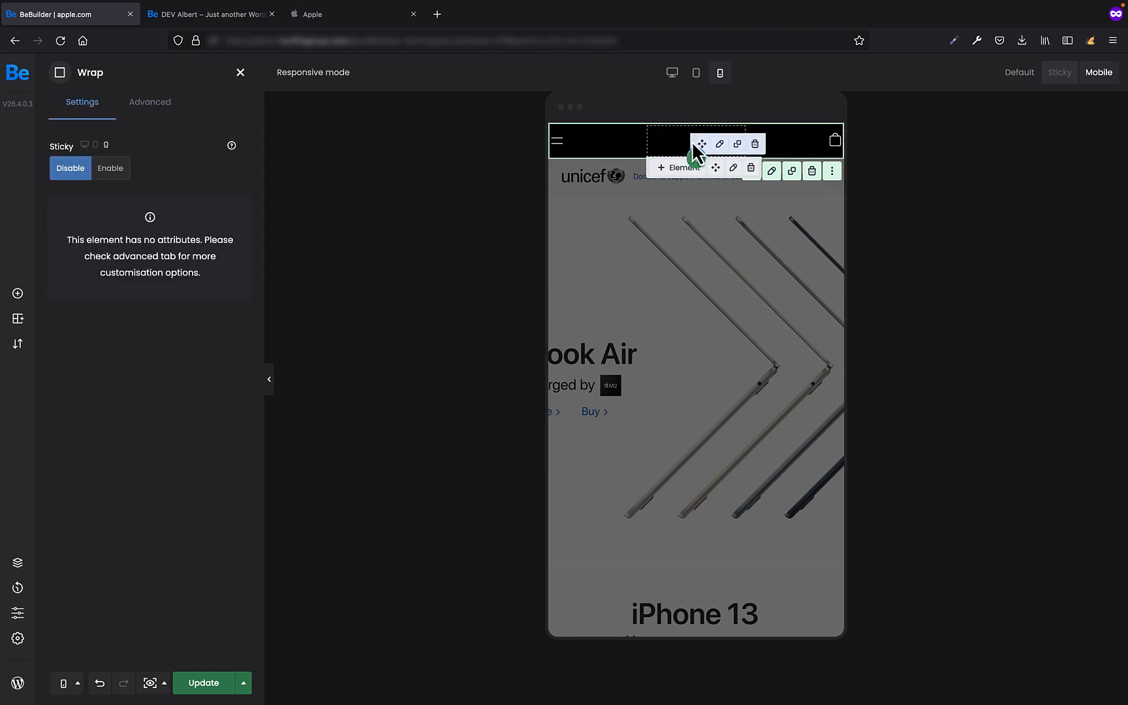
{"action": "left_click", "coordinate": [719, 145]}
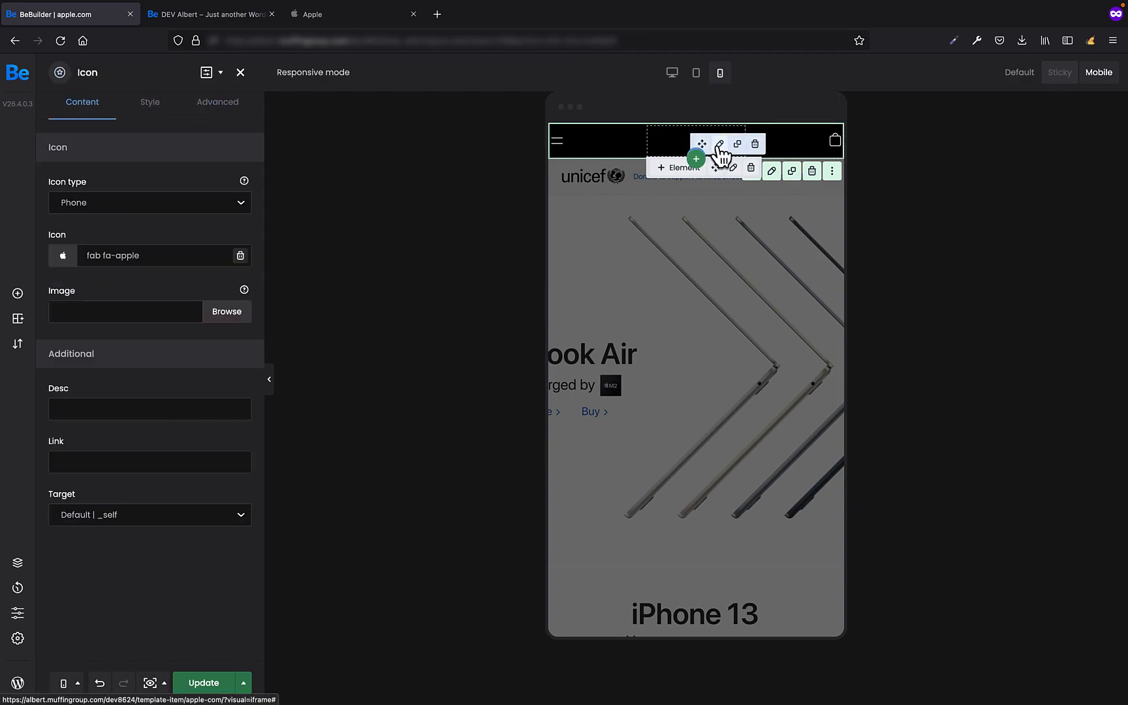
{"action": "left_click", "coordinate": [163, 109]}
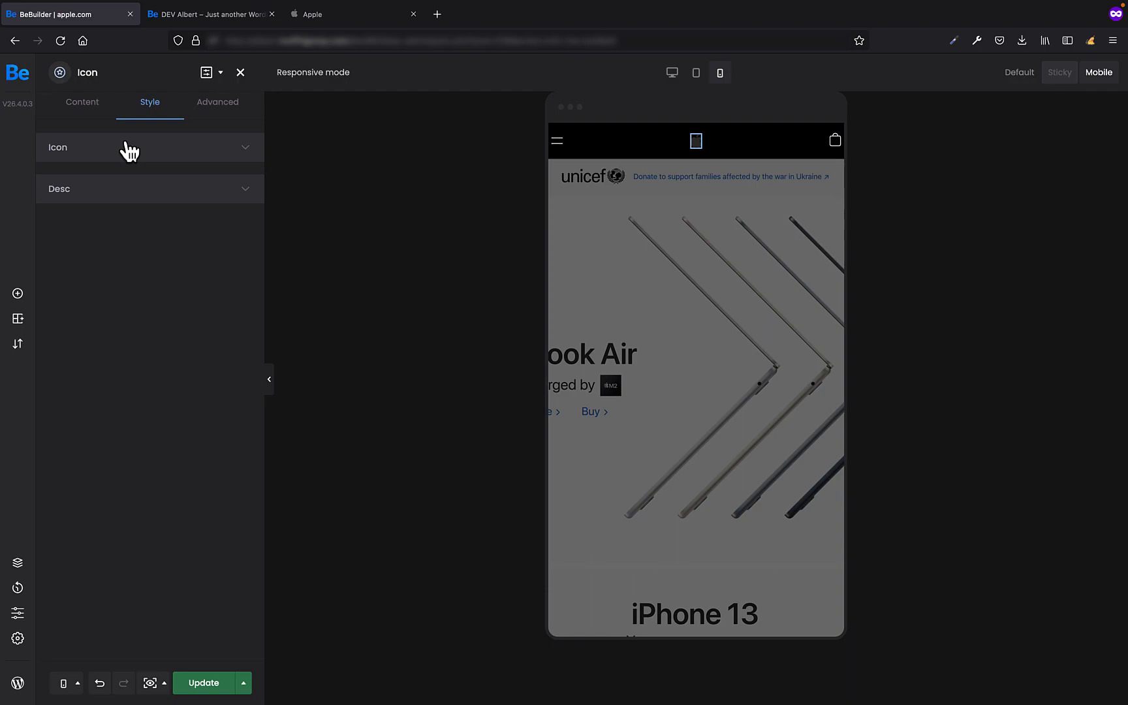
{"action": "left_click", "coordinate": [129, 151]}
{"action": "scroll", "coordinate": [137, 393], "scroll_direction": "down", "scroll_amount": 3}
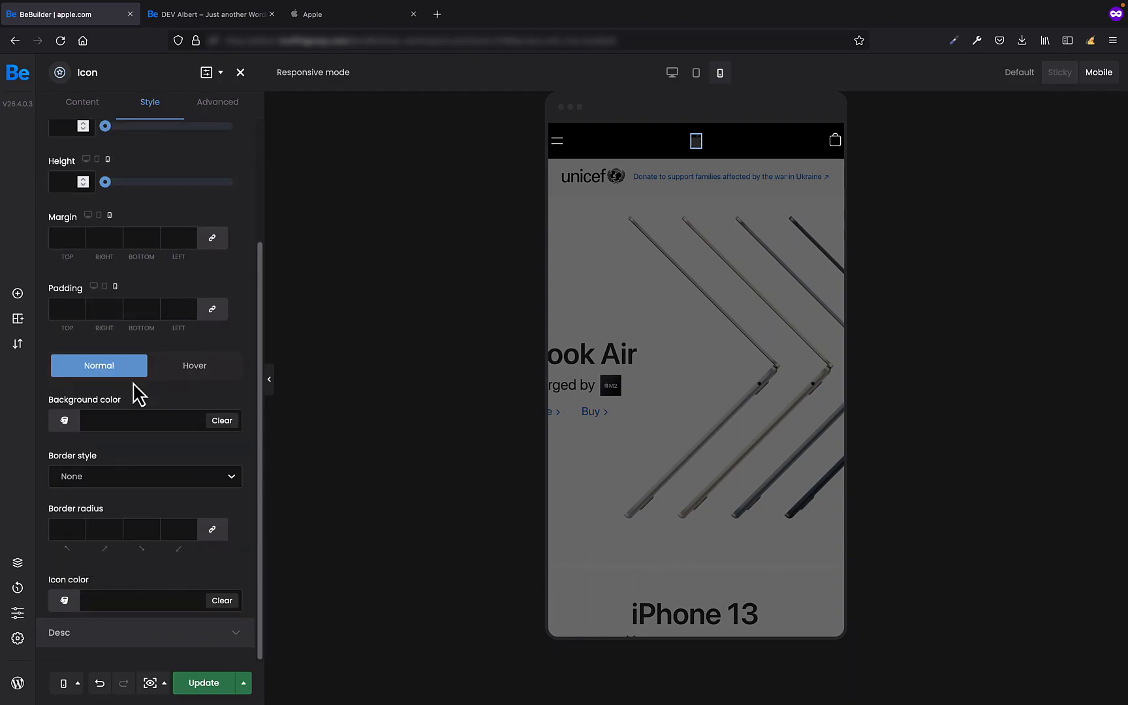
{"action": "left_click", "coordinate": [80, 597]}
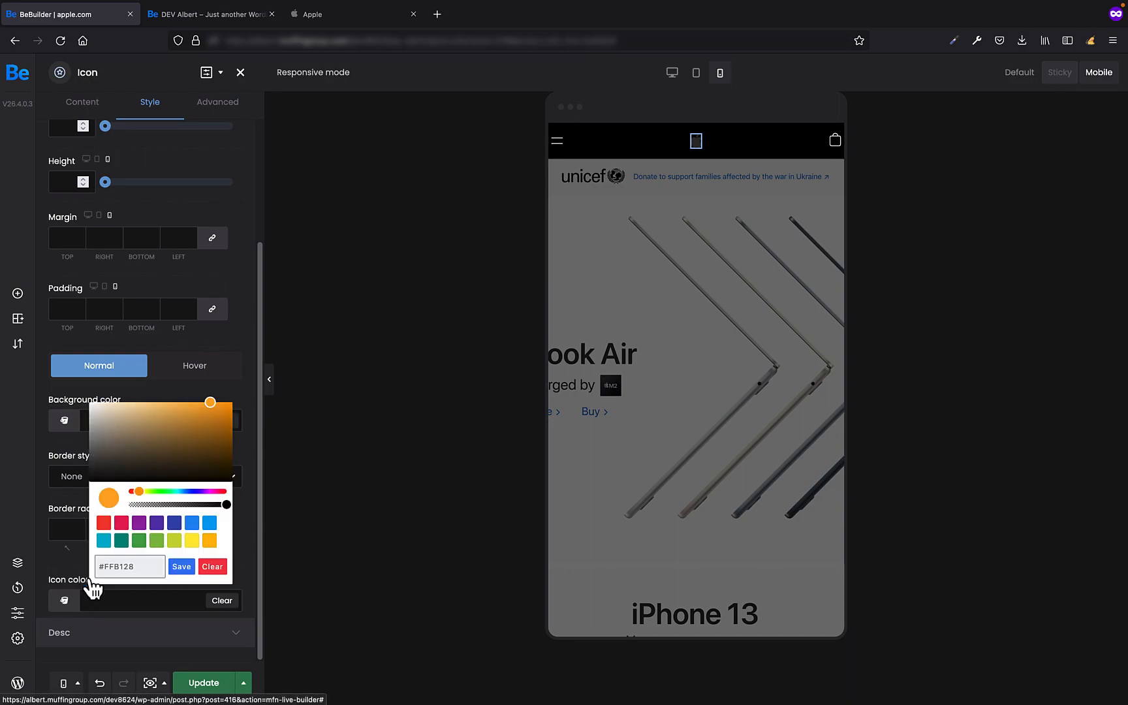
{"action": "left_click_drag", "start_coordinate": [167, 455], "coordinate": [55, 395]}
{"action": "left_click", "coordinate": [243, 395]}
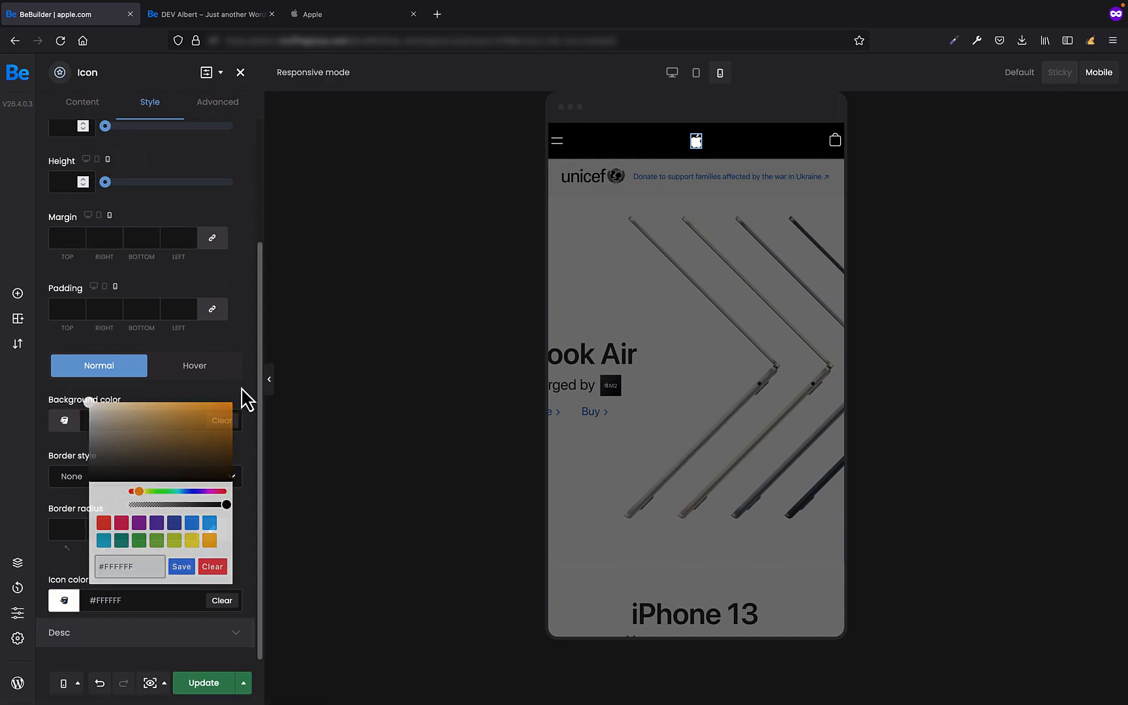
- Compare the icons and proportions of the mobile header with those on the Apple reference page
{"action": "left_click", "coordinate": [635, 148]}
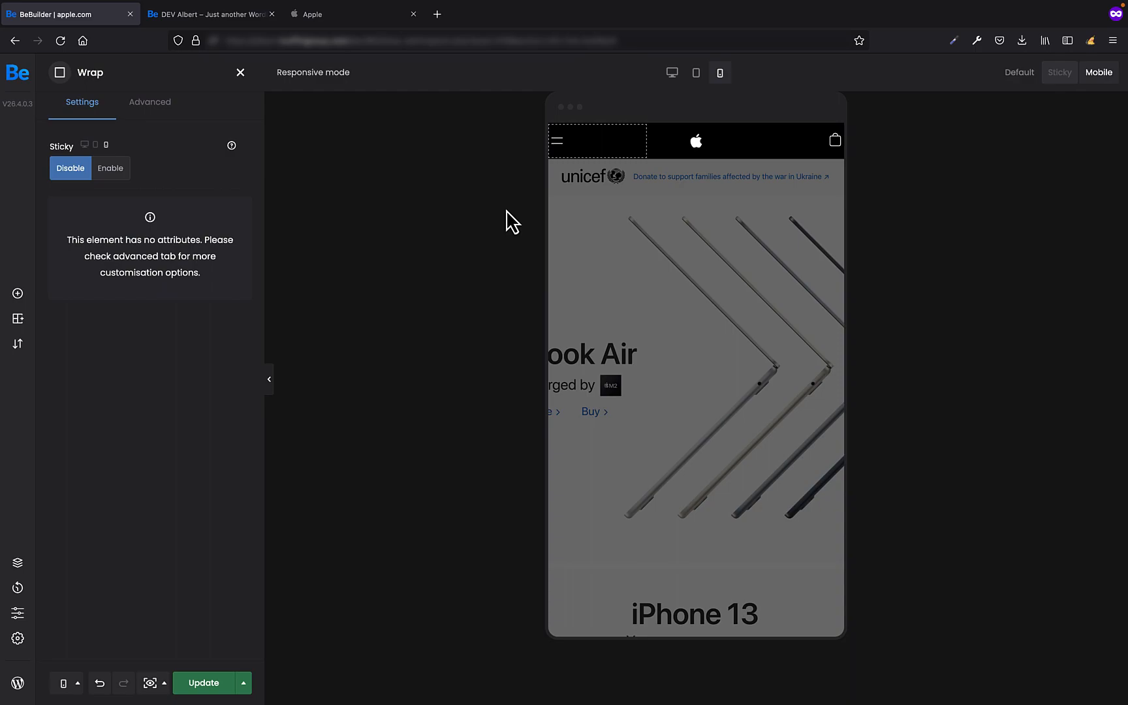
{"action": "left_click", "coordinate": [314, 18]}
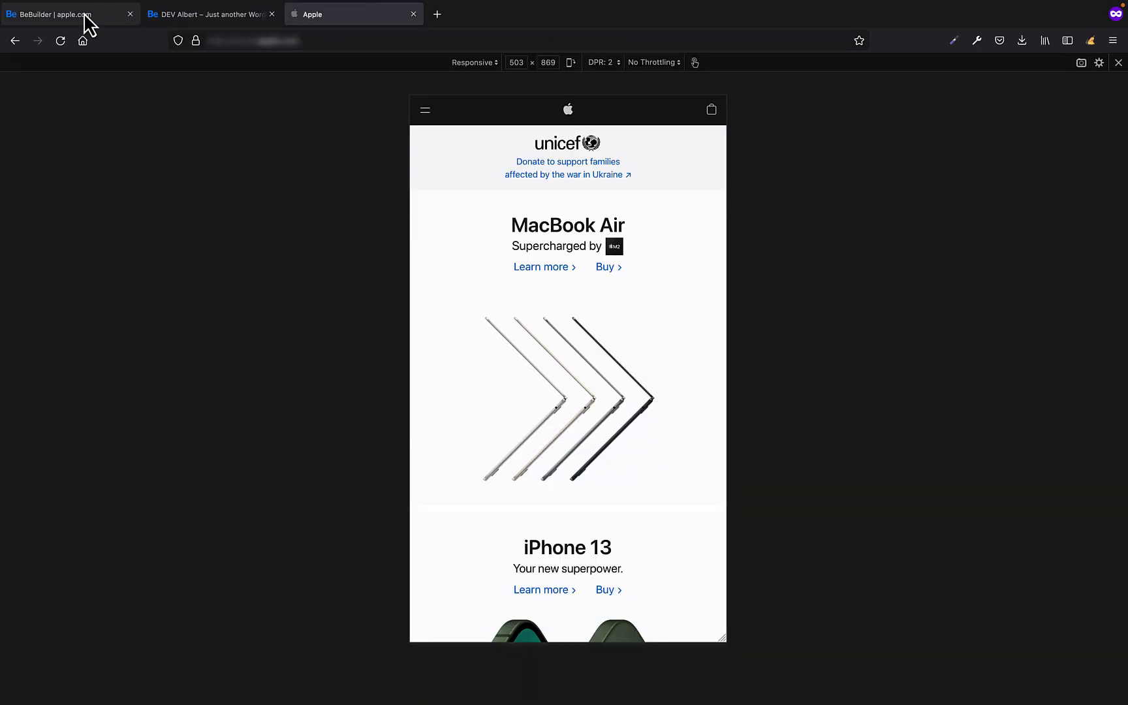
{"action": "left_click", "coordinate": [87, 20]}
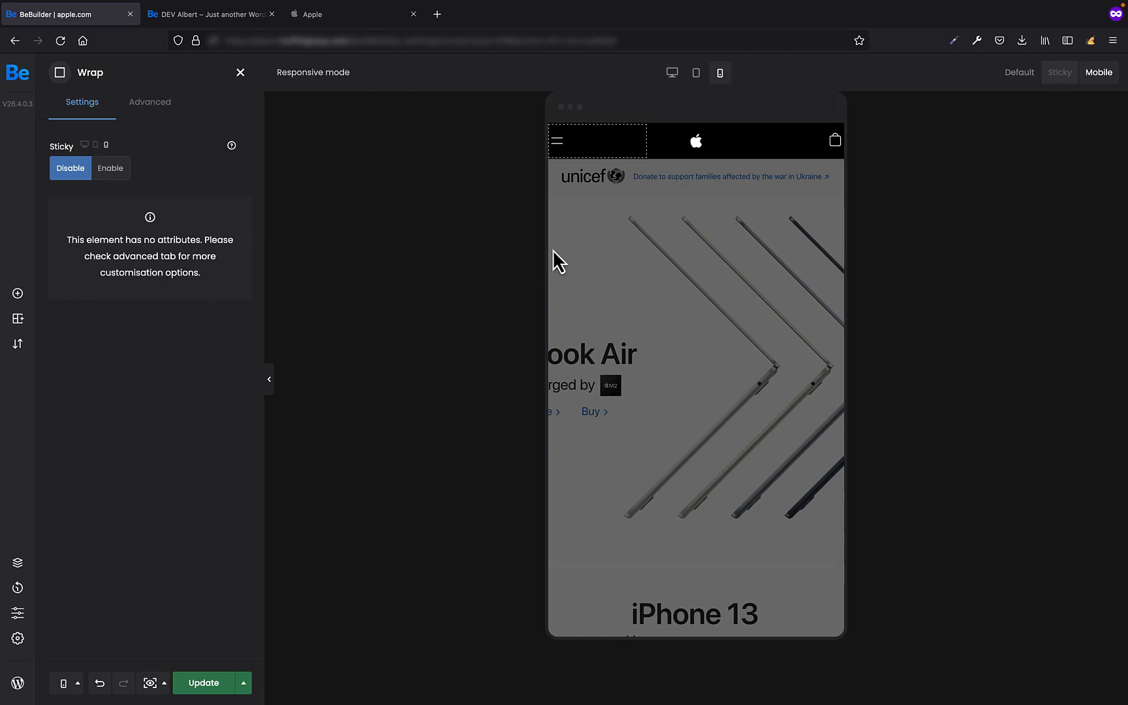
{"action": "left_click", "coordinate": [337, 18]}
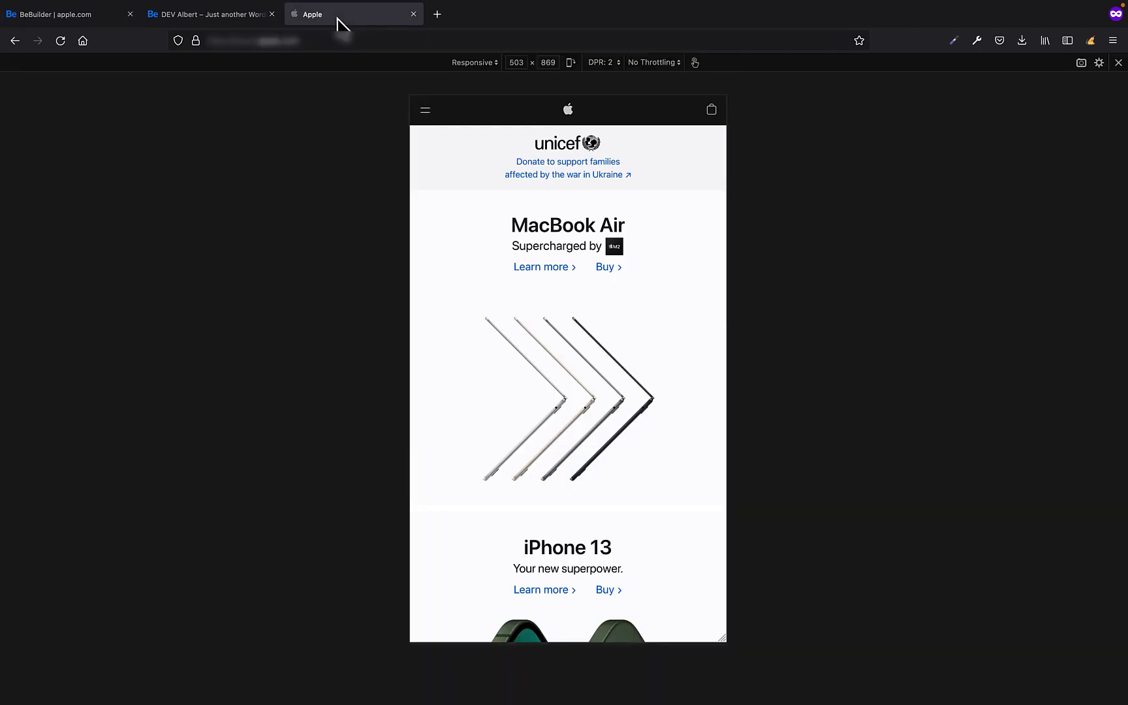
{"action": "left_click", "coordinate": [71, 20]}
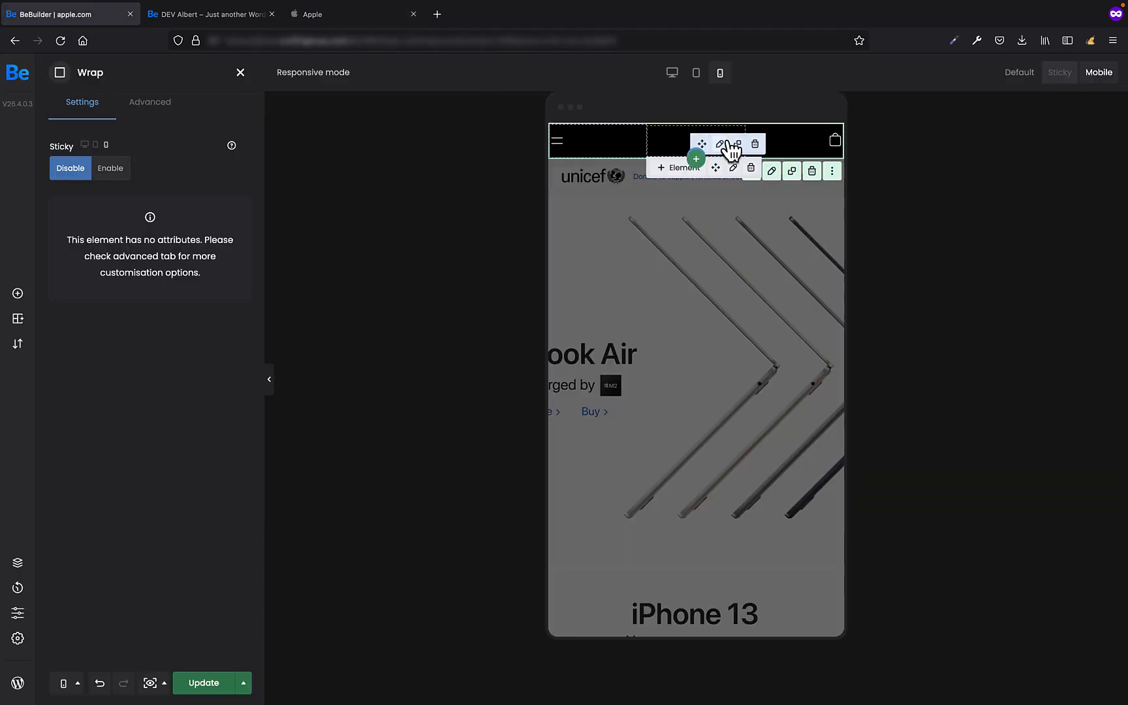
- Give the mobile header section a custom height of 50px
{"action": "left_click", "coordinate": [778, 174]}
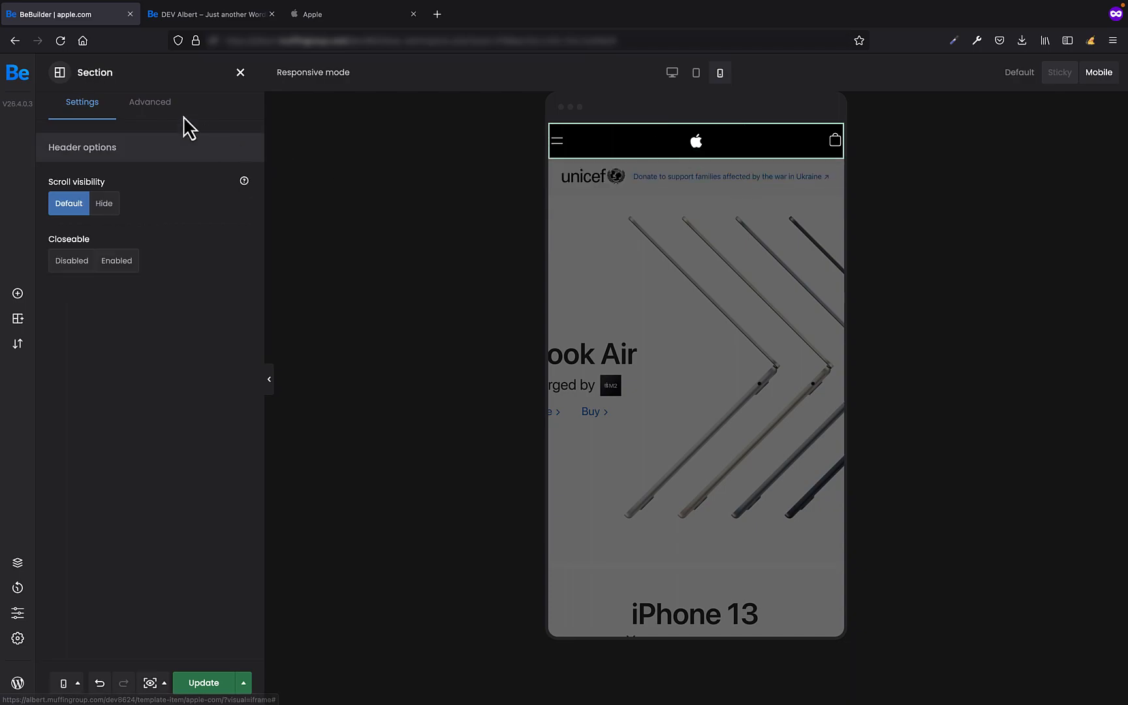
{"action": "left_click", "coordinate": [169, 107]}
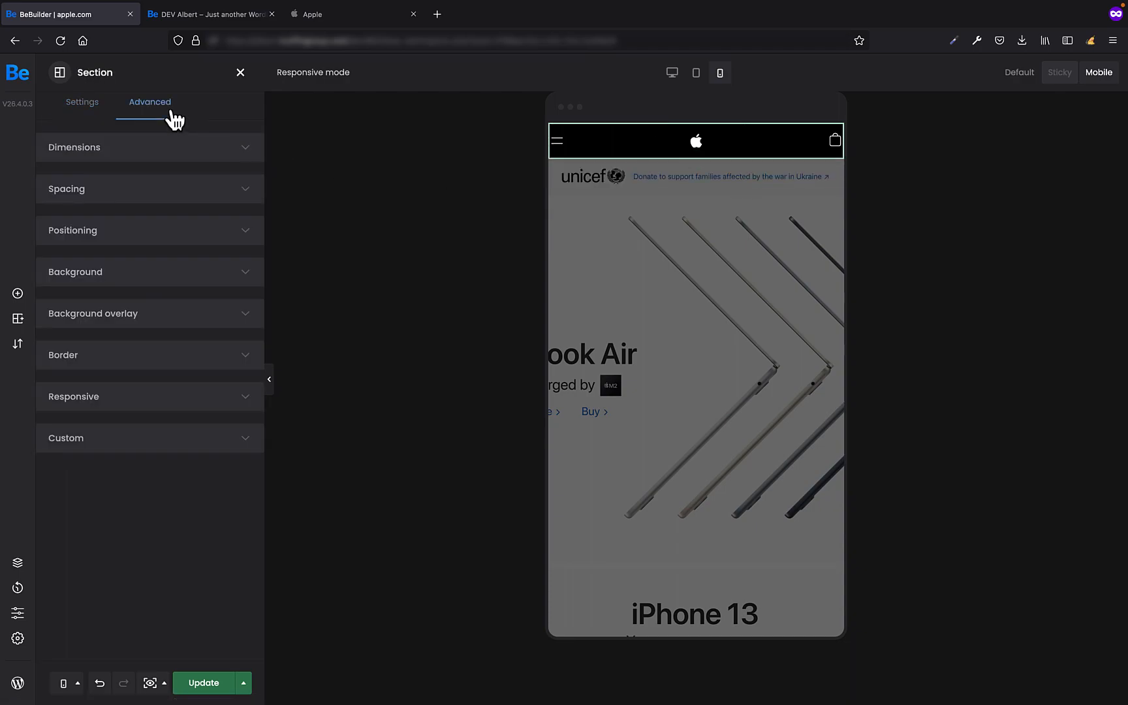
{"action": "left_click", "coordinate": [148, 149]}
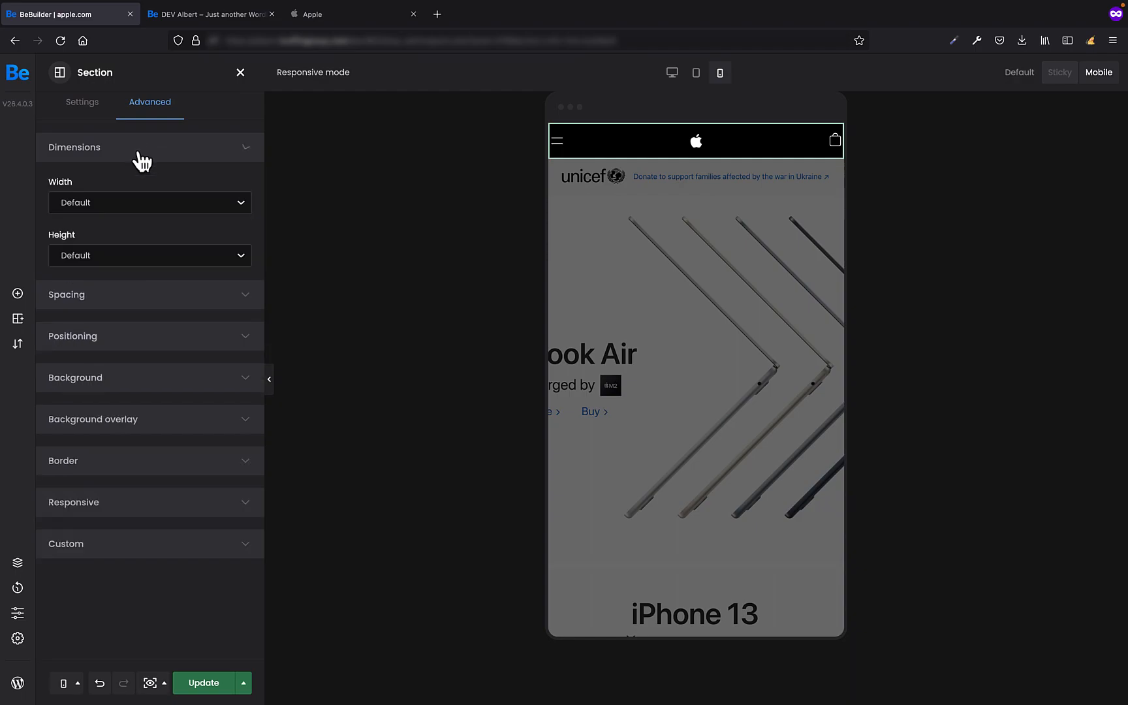
{"action": "left_click", "coordinate": [99, 262]}
{"action": "left_click", "coordinate": [99, 267]}
{"action": "left_click", "coordinate": [99, 264]}
{"action": "left_click", "coordinate": [91, 302]}
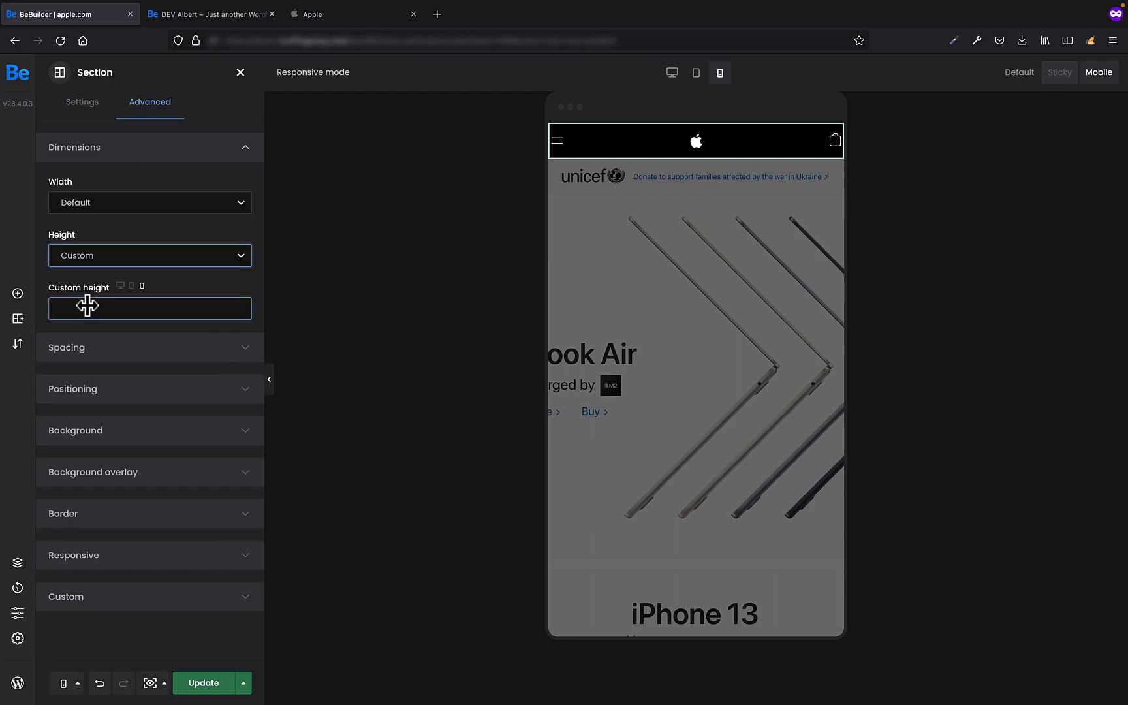
{"action": "type", "text": "53px"}
{"action": "key", "text": "Down"}
{"action": "key", "text": "Down"}
{"action": "key", "text": "Down"}
{"action": "left_click", "coordinate": [244, 281]}
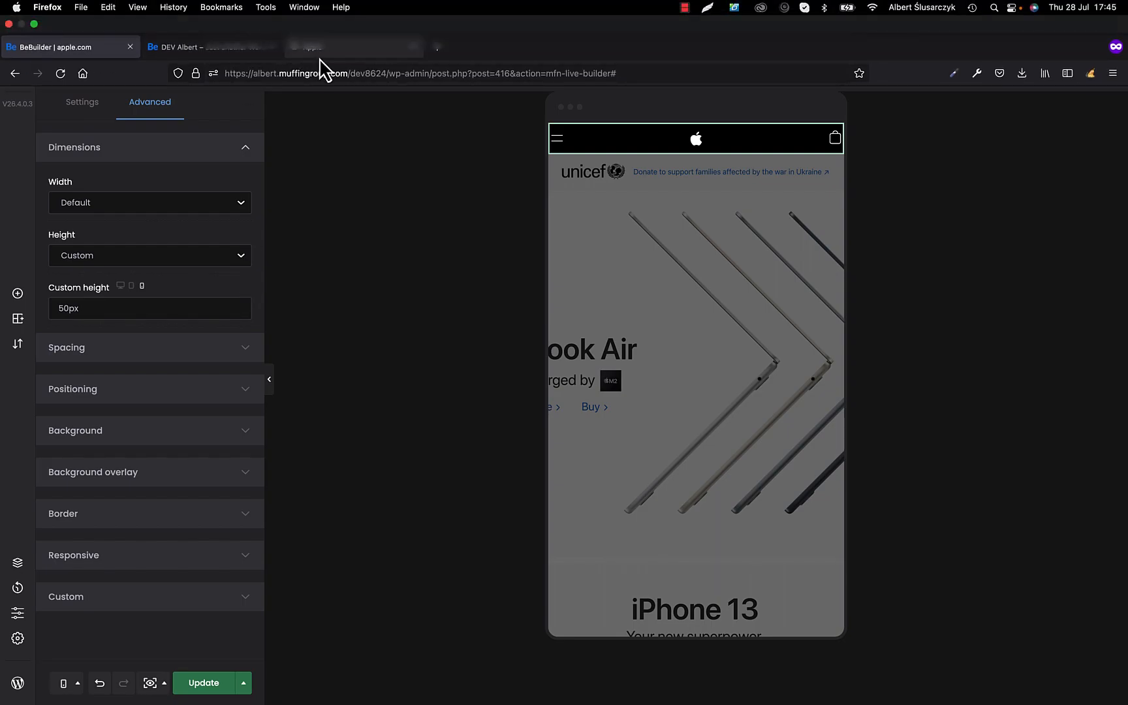
- Compare the resized mobile header with the Apple reference page and check the header in desktop and mobile preview
{"action": "left_click", "coordinate": [329, 14]}
{"action": "left_click", "coordinate": [79, 16]}
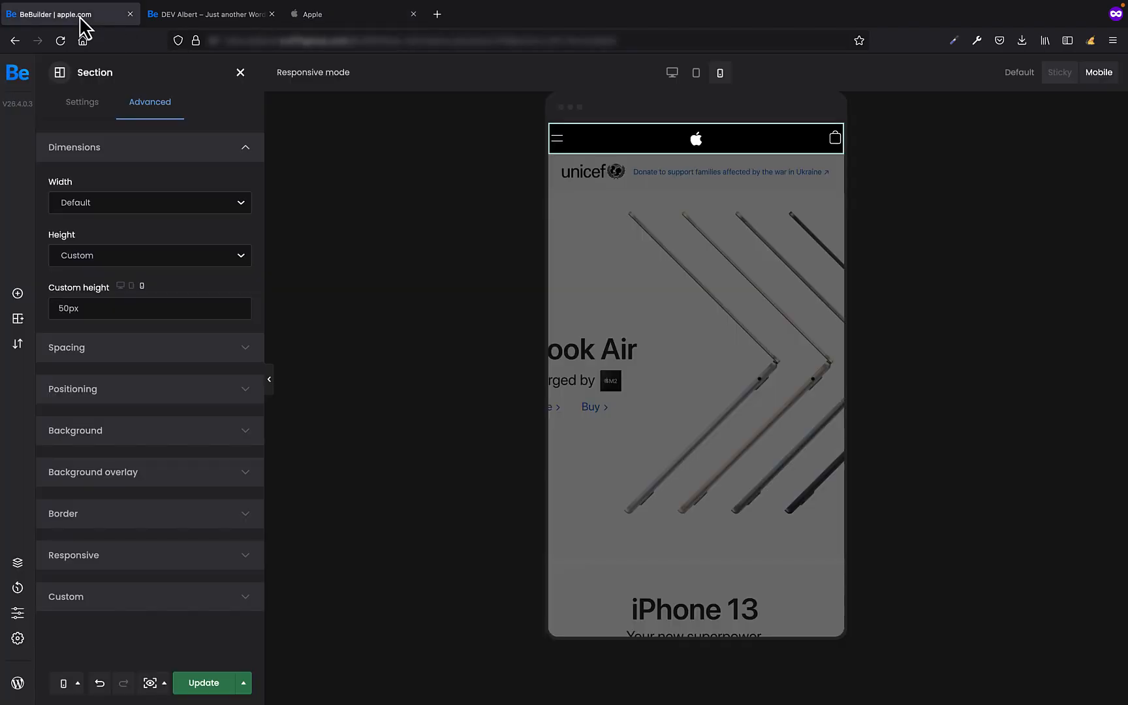
{"action": "left_click", "coordinate": [341, 20]}
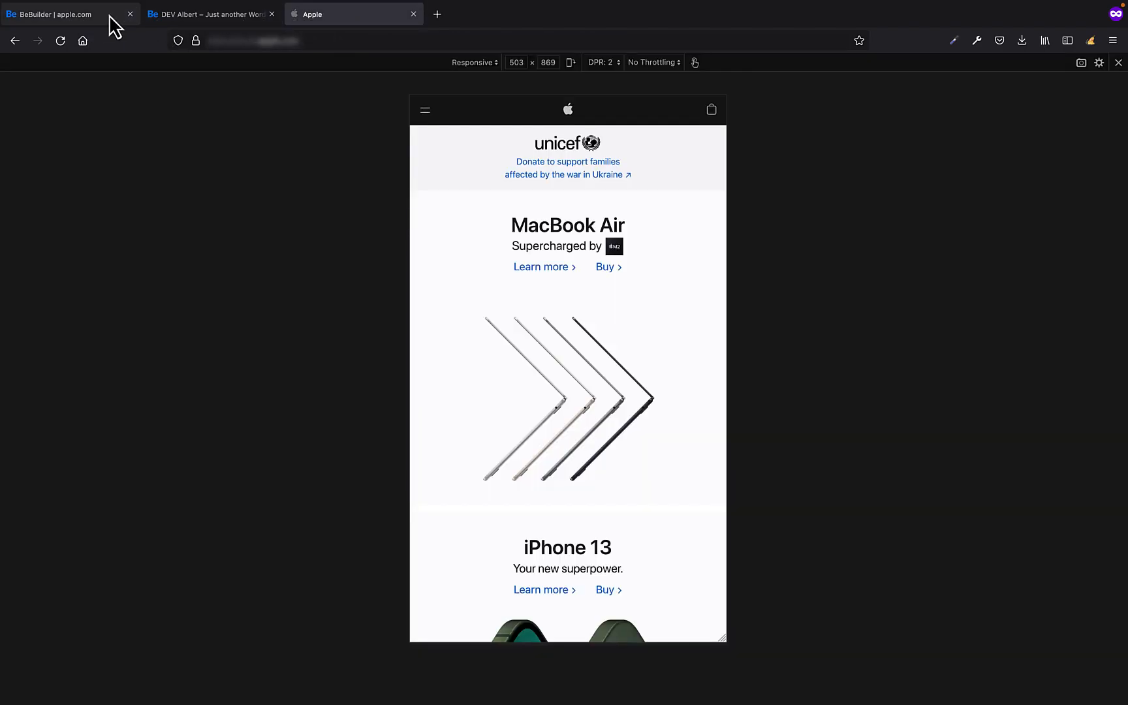
{"action": "left_click", "coordinate": [79, 15]}
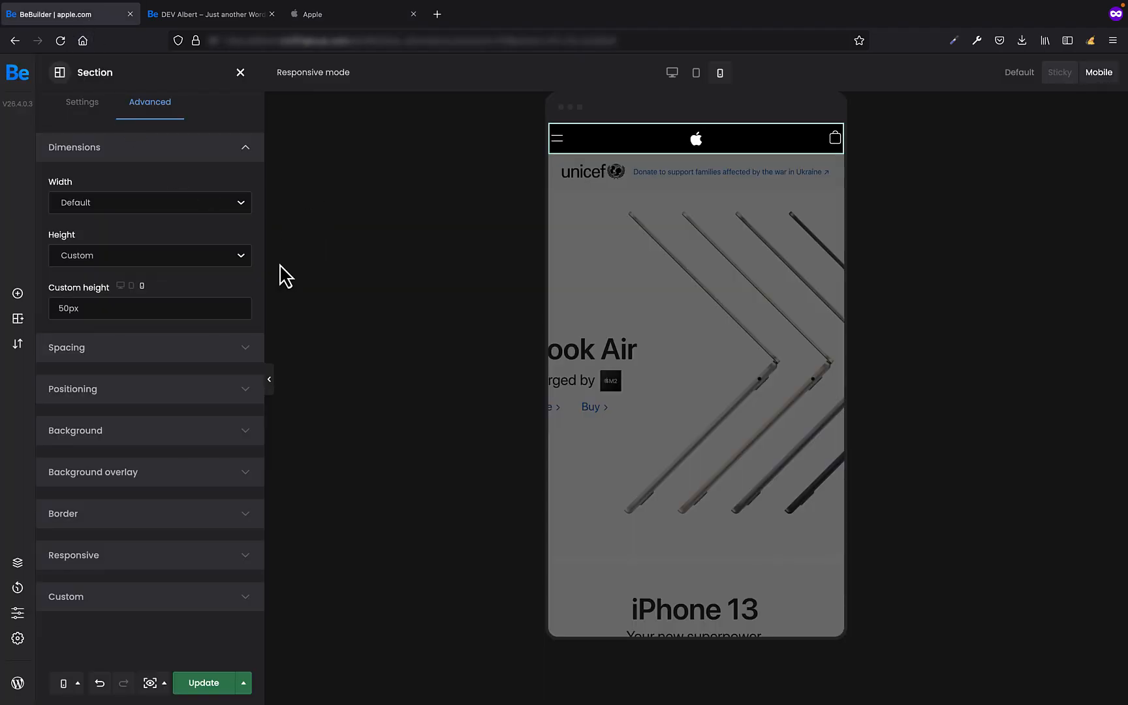
{"action": "left_click", "coordinate": [670, 74]}
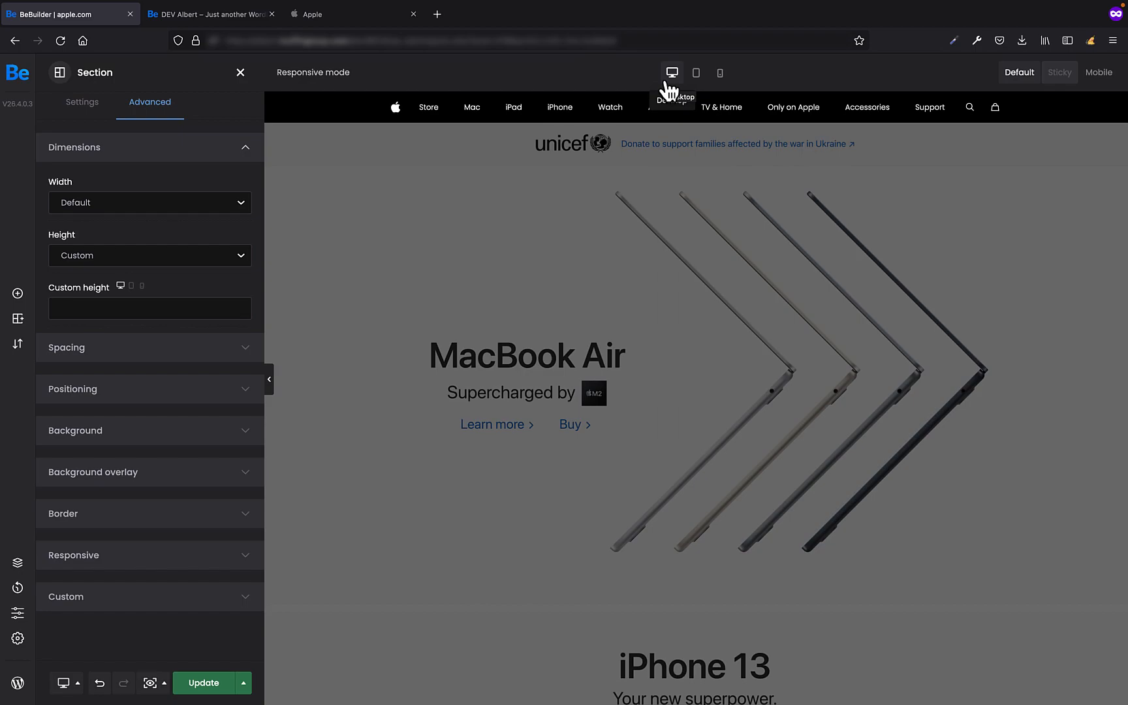
{"action": "left_click", "coordinate": [720, 73]}
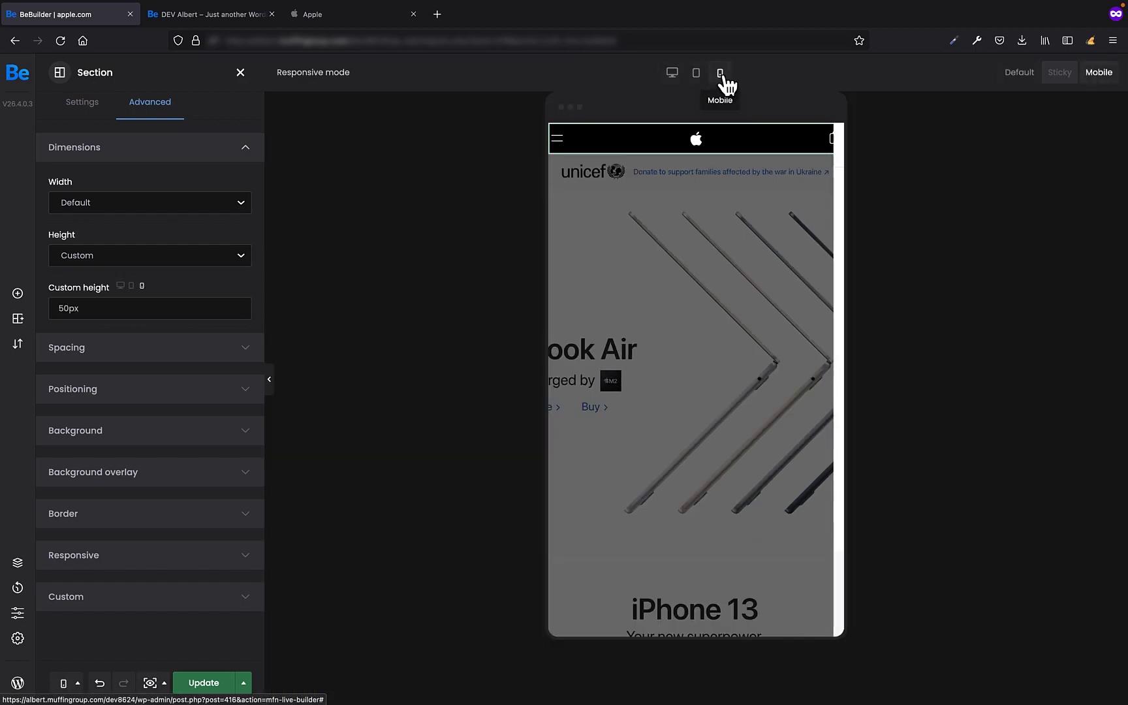